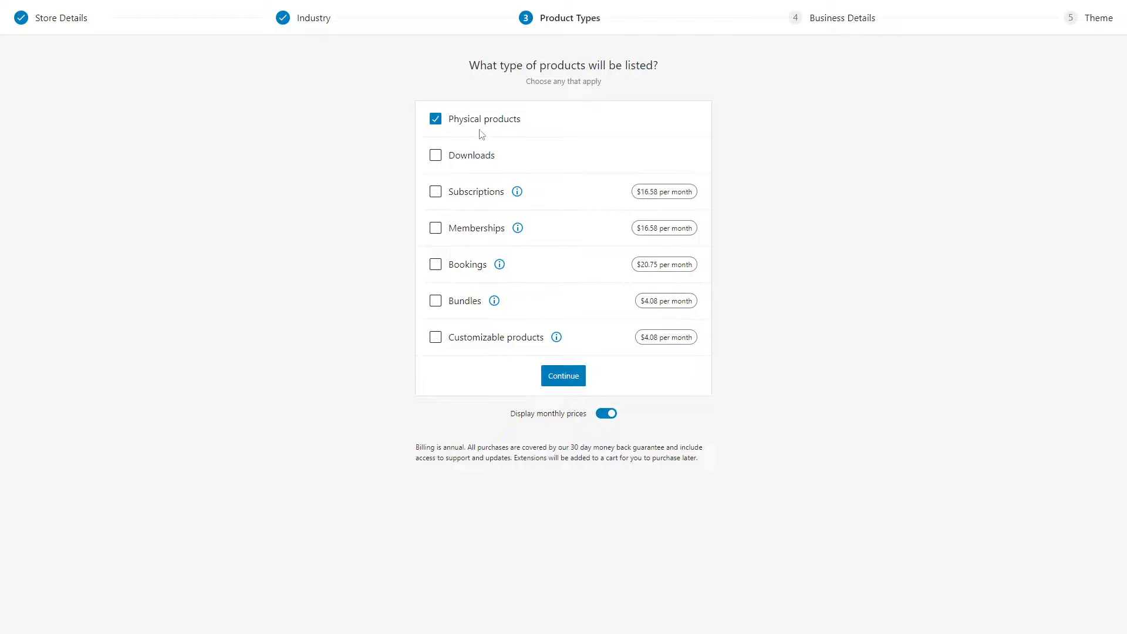
# - Select Downloads as an additional product type for the store and continue the setup
pyautogui.click(479, 159)
pyautogui.click(573, 382)
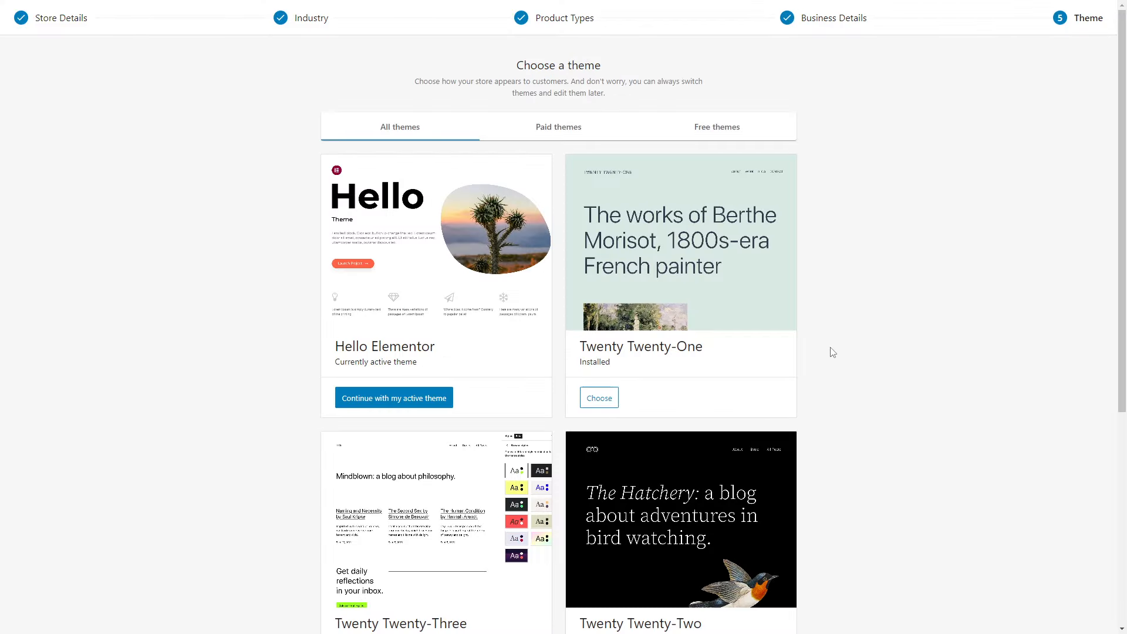
# - Browse the paid and free themes and continue the store setup with the active Hello Elementor theme
pyautogui.scroll(-5, 833, 353)
pyautogui.scroll(4, 832, 353)
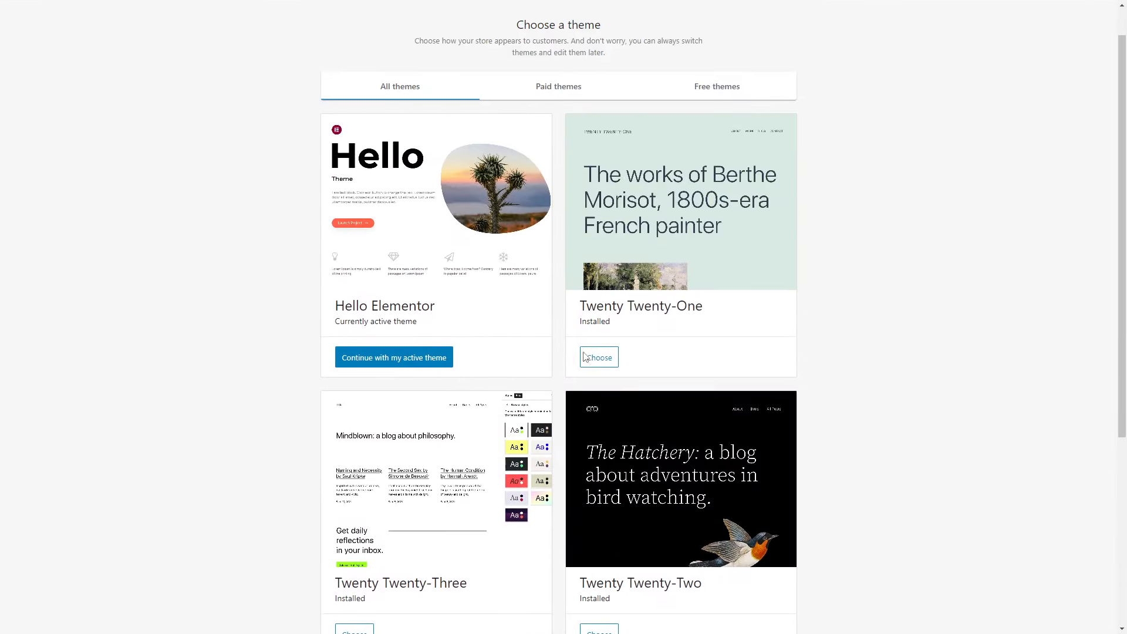
pyautogui.scroll(1, 554, 329)
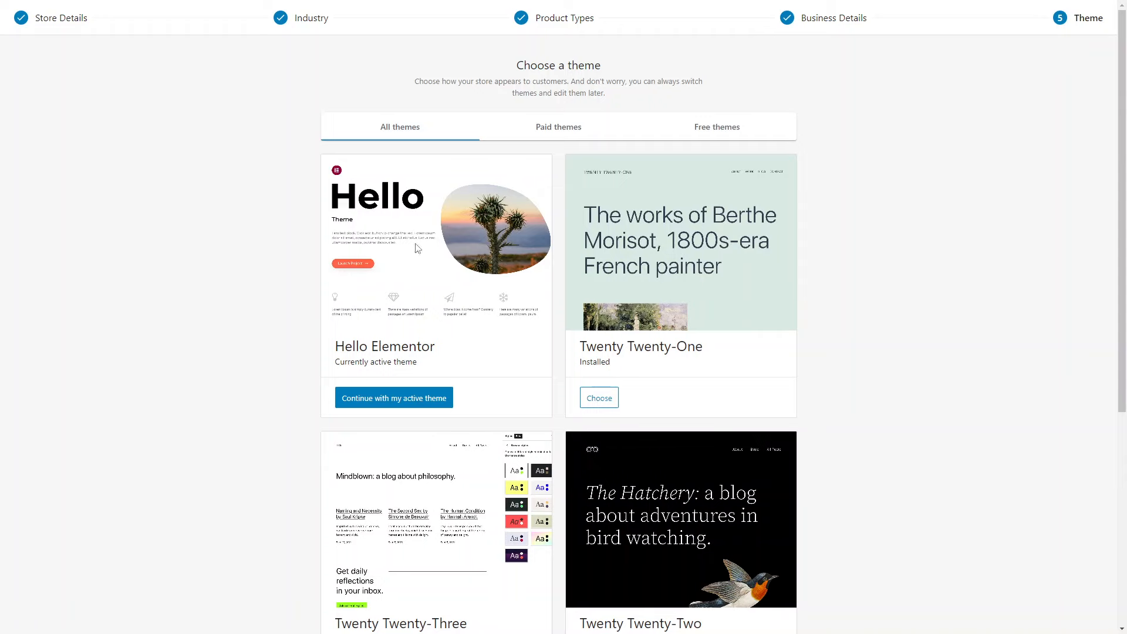
pyautogui.click(575, 126)
pyautogui.click(762, 138)
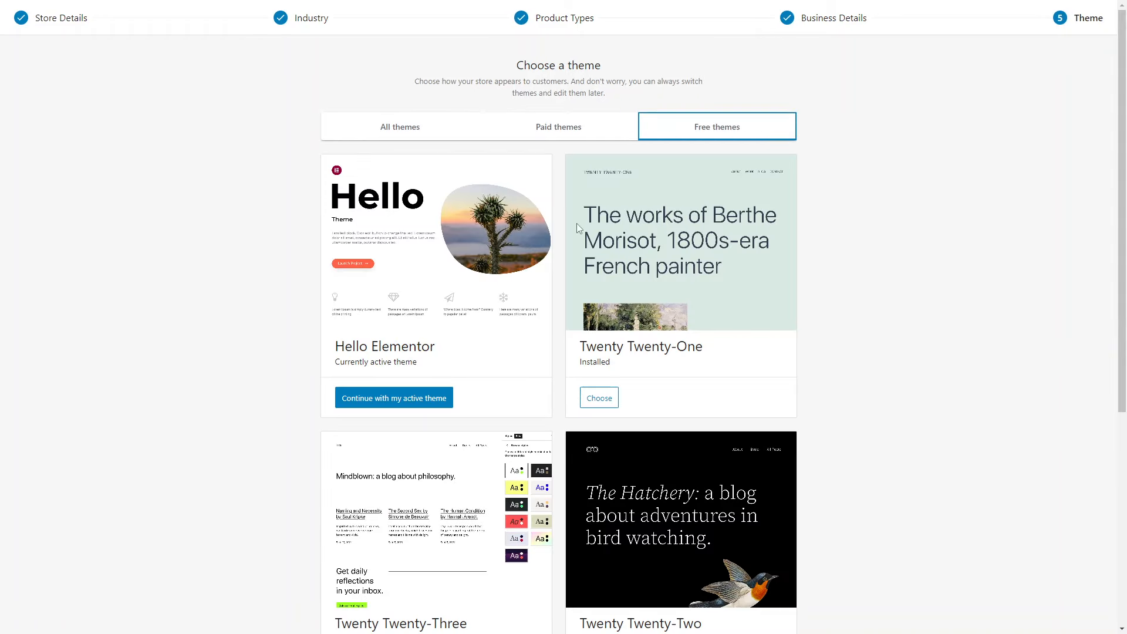
pyautogui.scroll(-5, 802, 261)
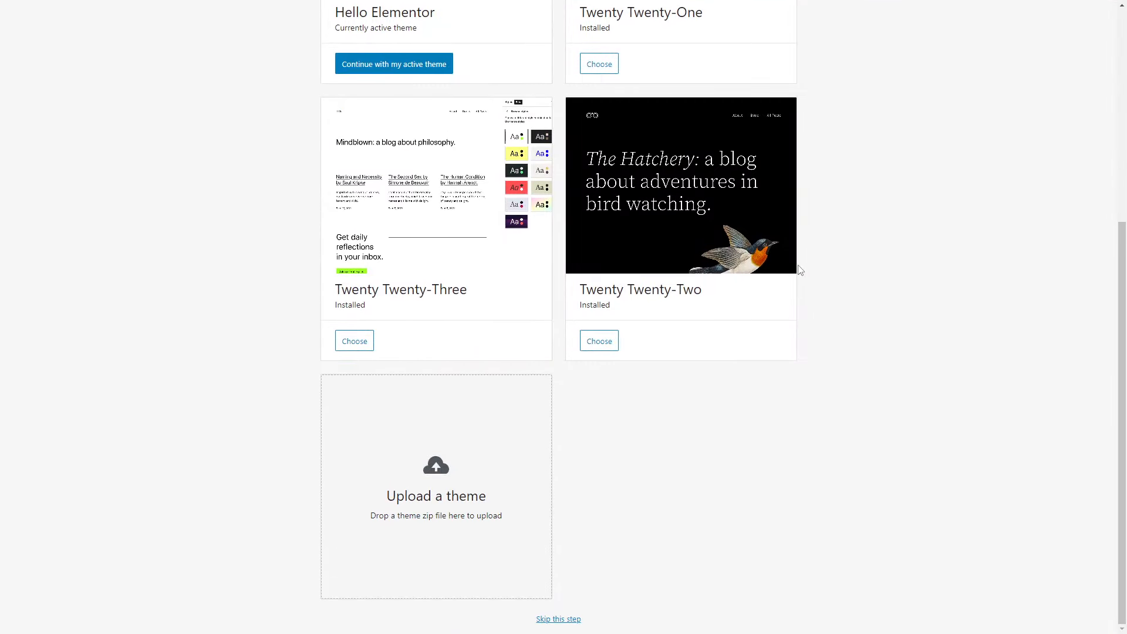
pyautogui.scroll(5, 801, 268)
pyautogui.click(417, 117)
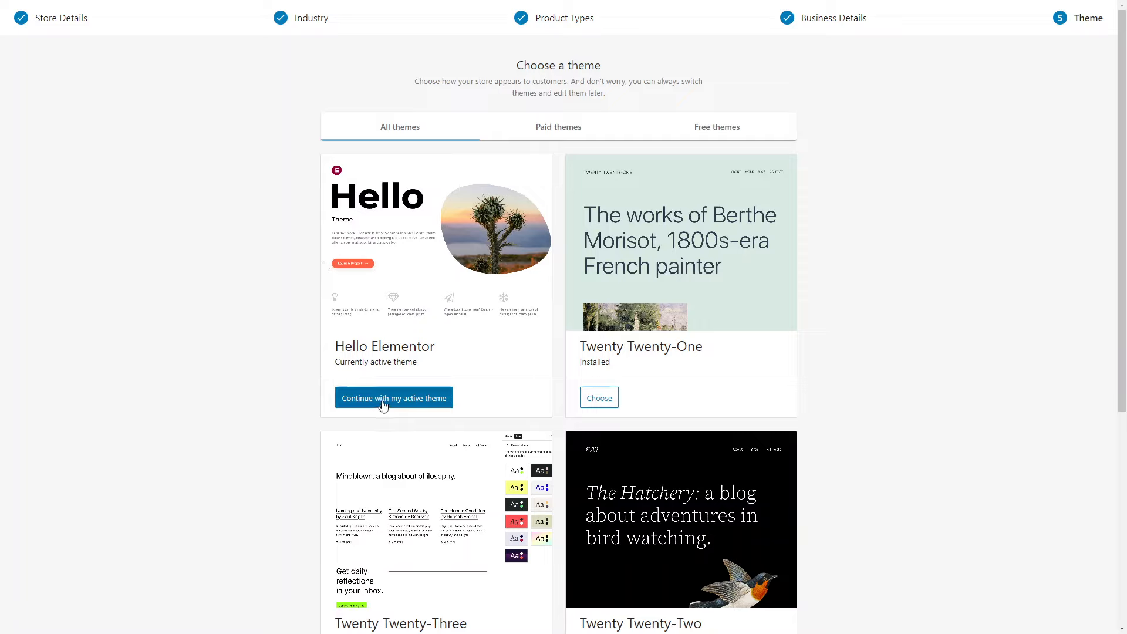
pyautogui.click(347, 402)
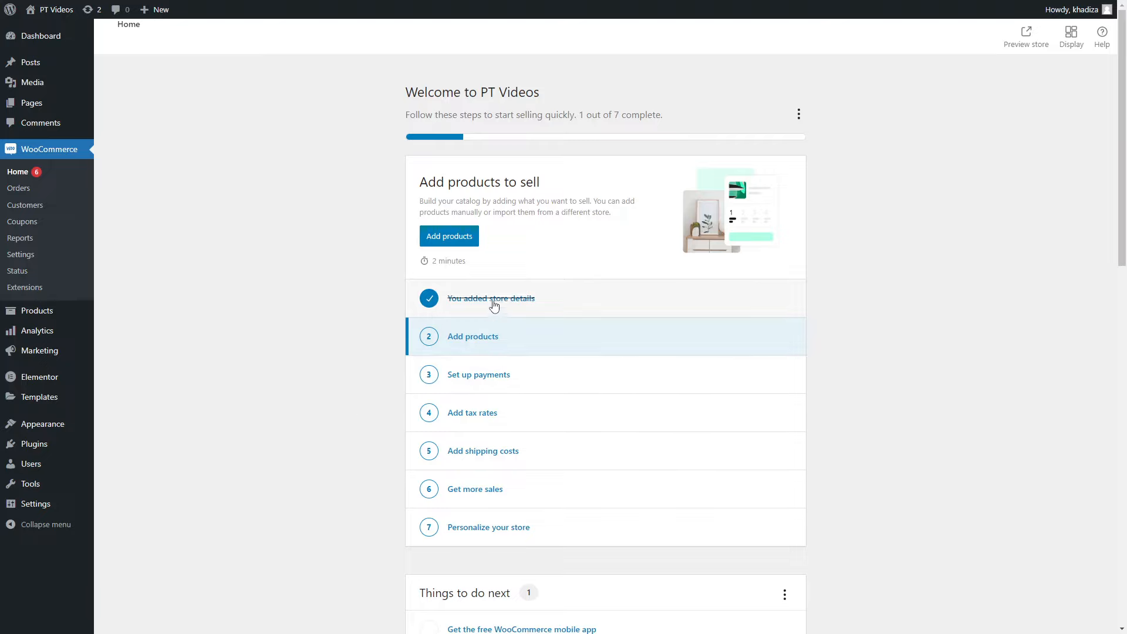
# - Look through the store setup checklist and the inbox section on the WooCommerce home page
pyautogui.scroll(-2, 368, 313)
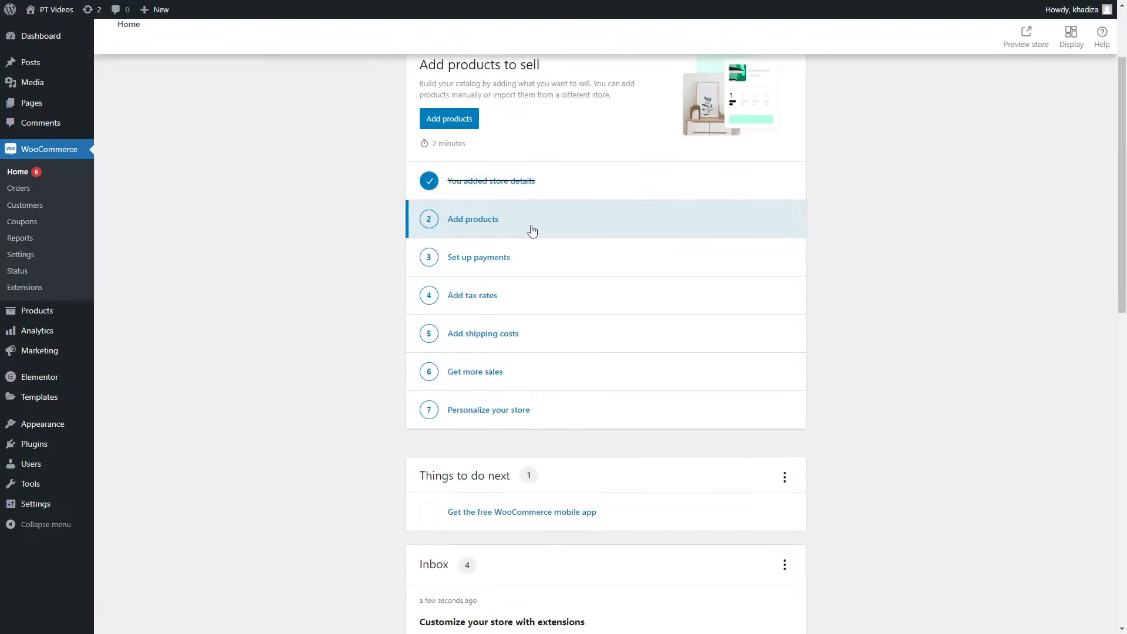
pyautogui.scroll(-4, 379, 325)
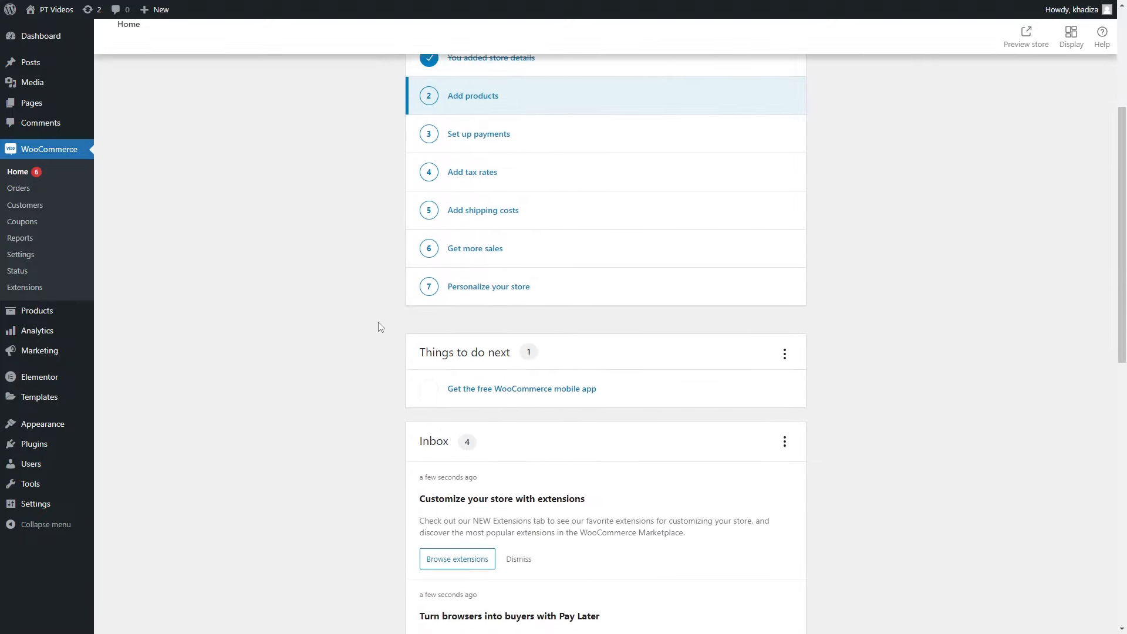
pyautogui.scroll(6, 379, 324)
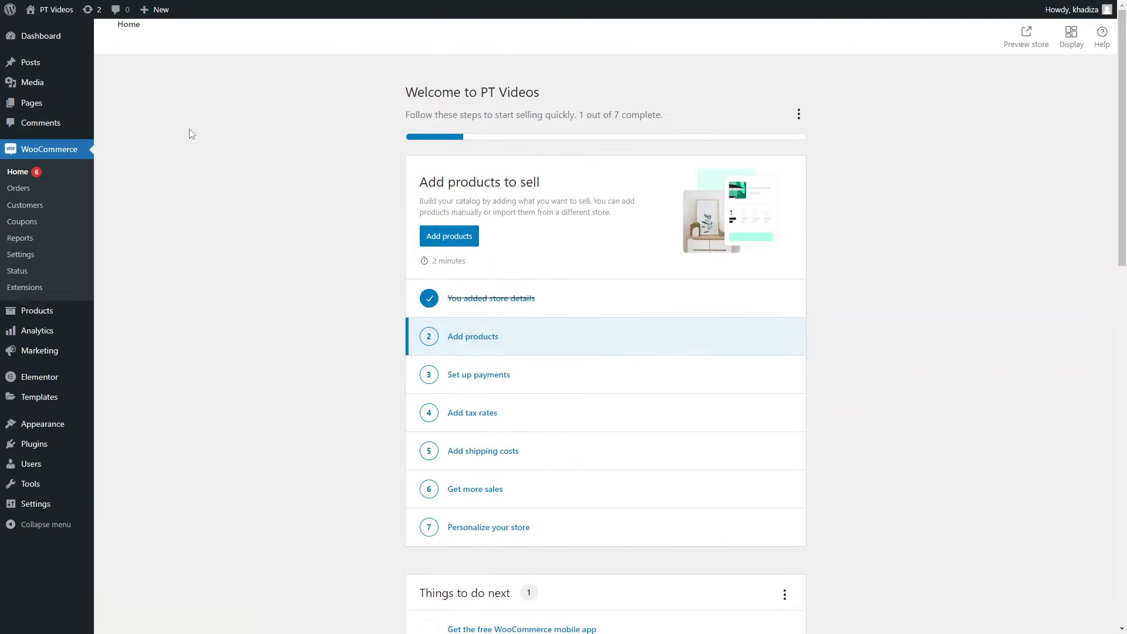
# - Open the site's list of pages and examine the store pages such as Cart, Checkout, My account and Shop
pyautogui.click(35, 104)
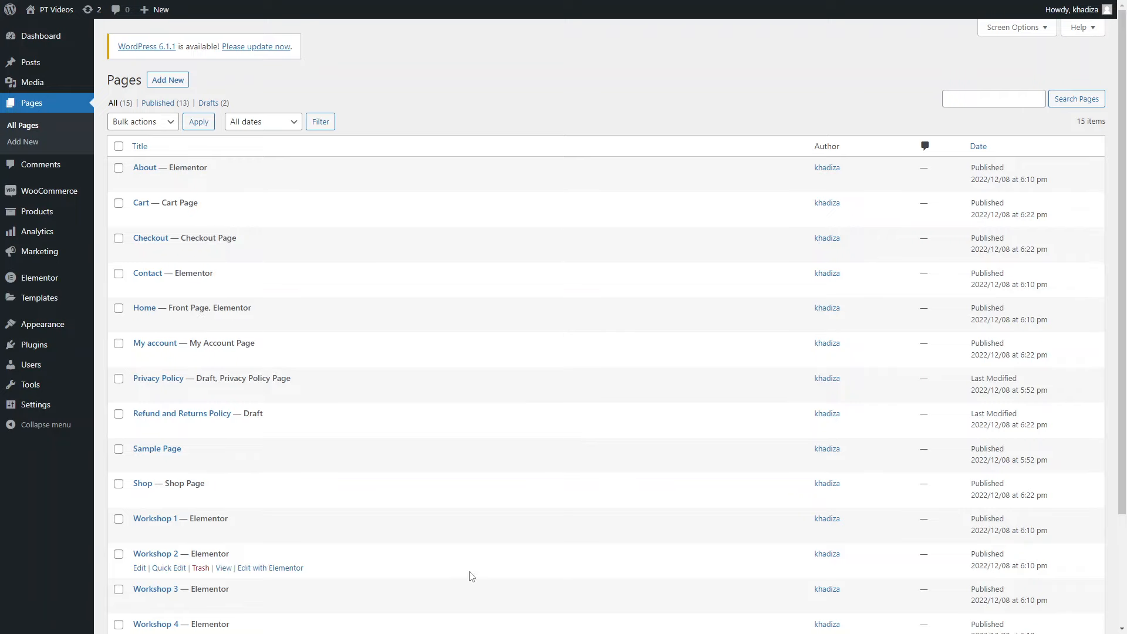
pyautogui.scroll(-1, 476, 418)
pyautogui.scroll(1, 473, 419)
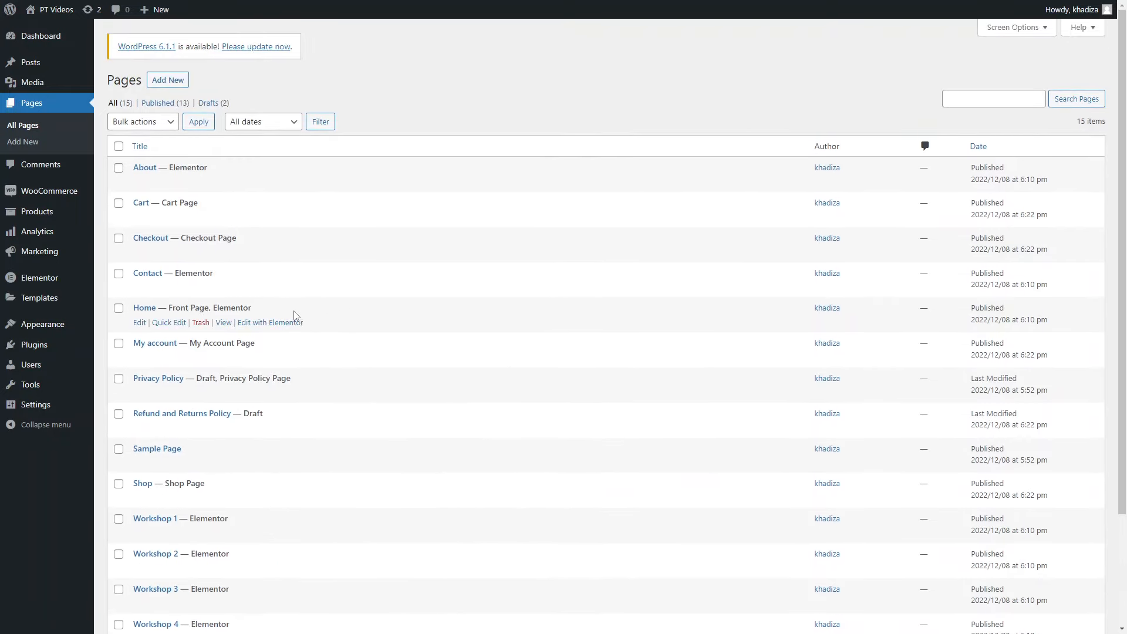
pyautogui.scroll(-1, 209, 234)
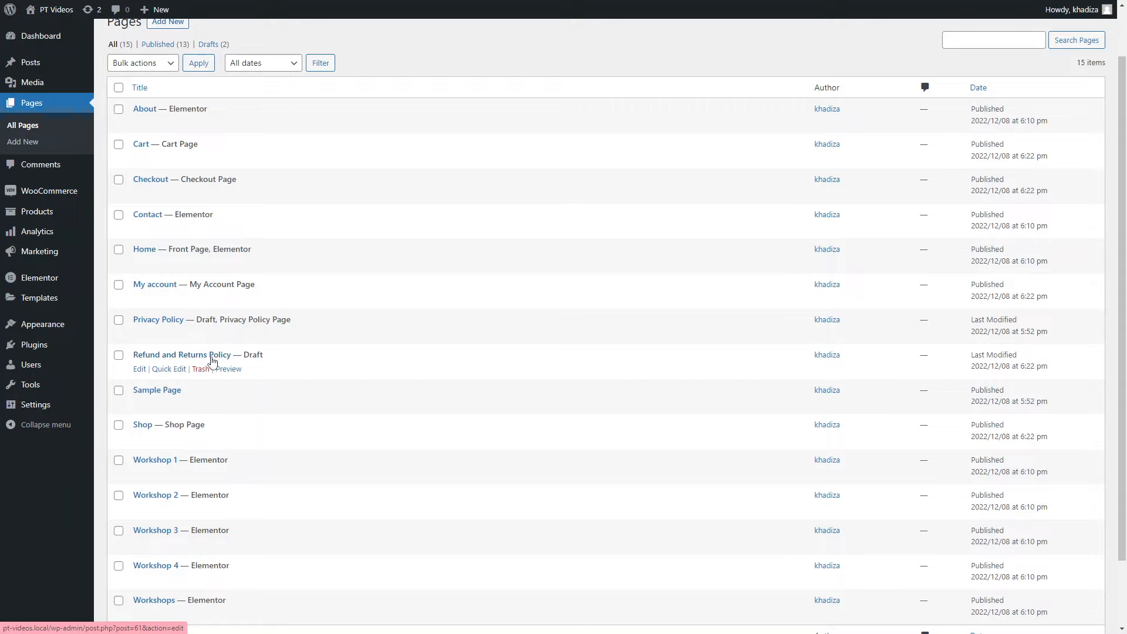
pyautogui.scroll(-2, 213, 364)
pyautogui.scroll(4, 211, 365)
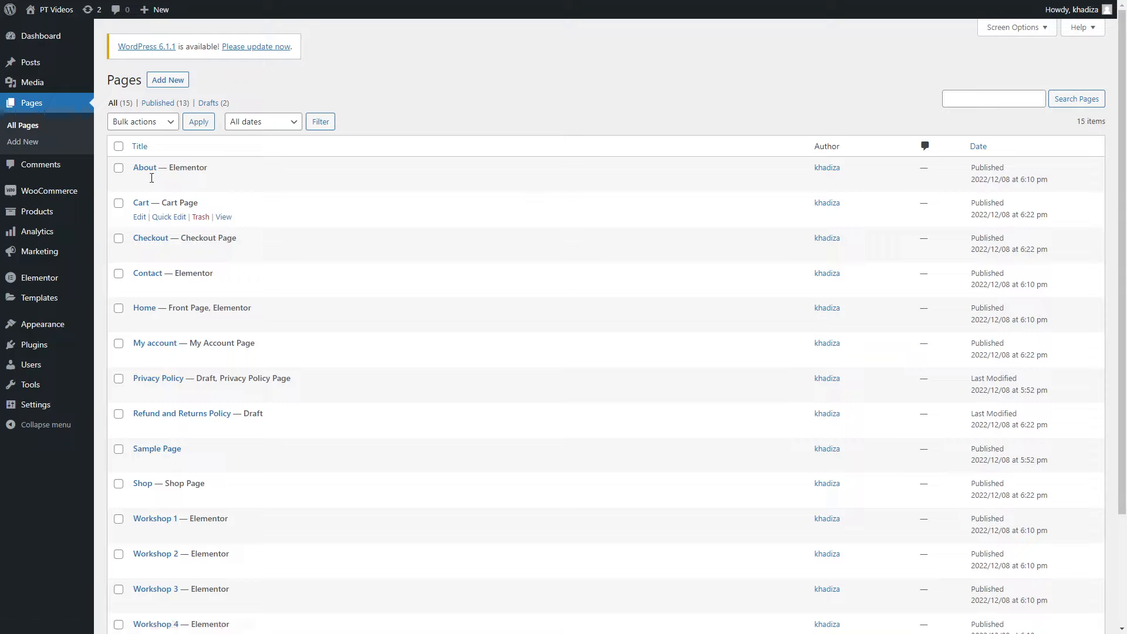
# - Return to the WooCommerce home page and set its layout to two columns
pyautogui.click(60, 191)
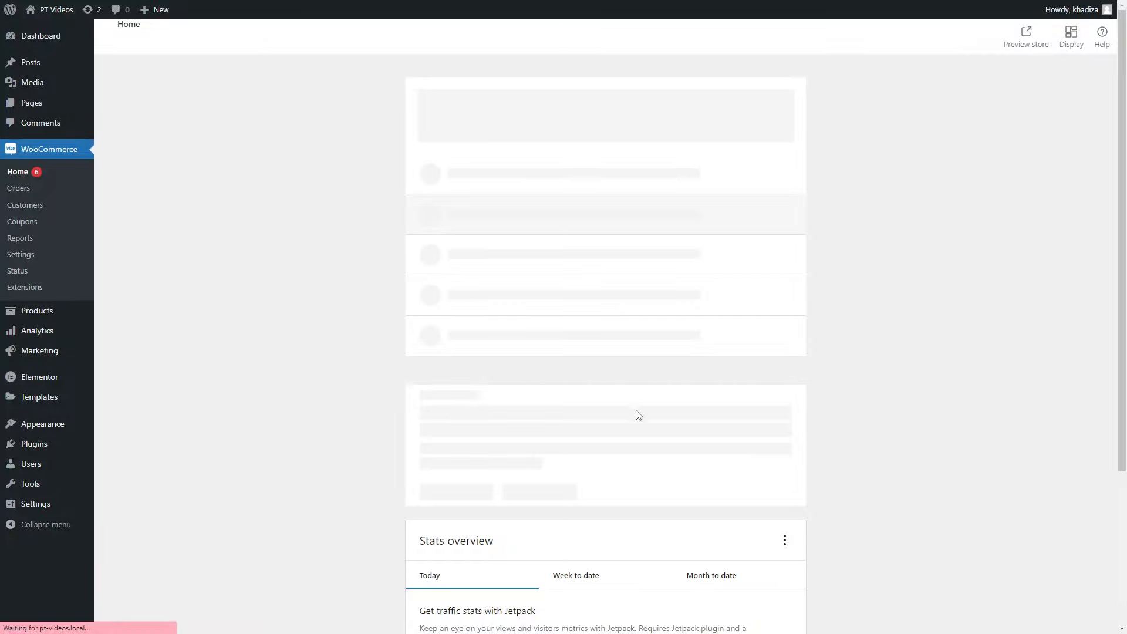
pyautogui.scroll(-4, 562, 277)
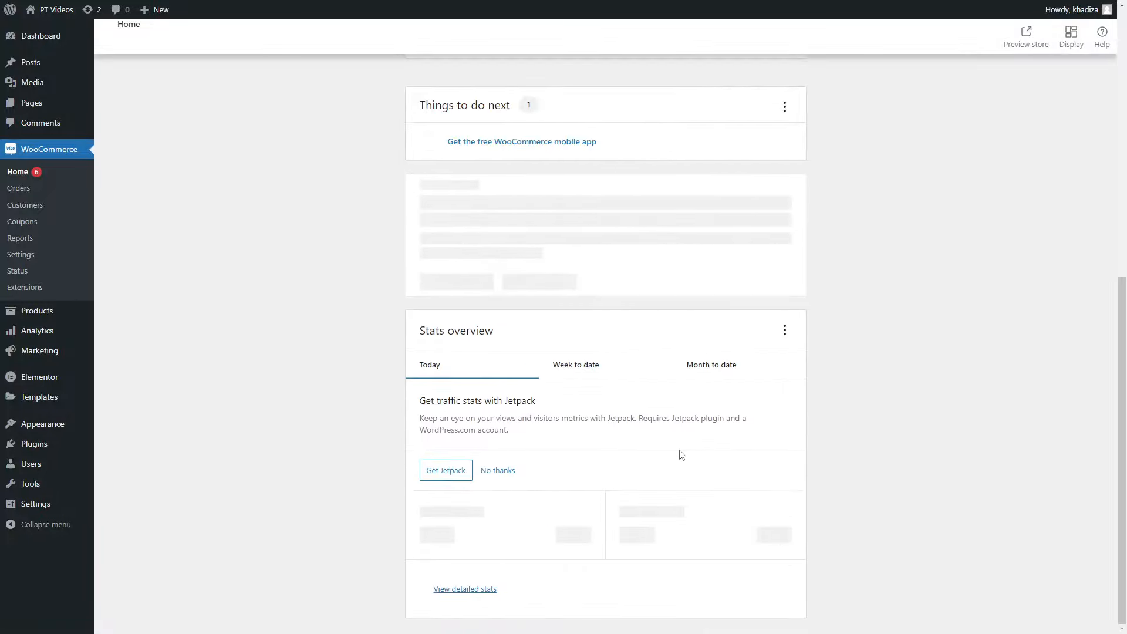
pyautogui.scroll(9, 654, 403)
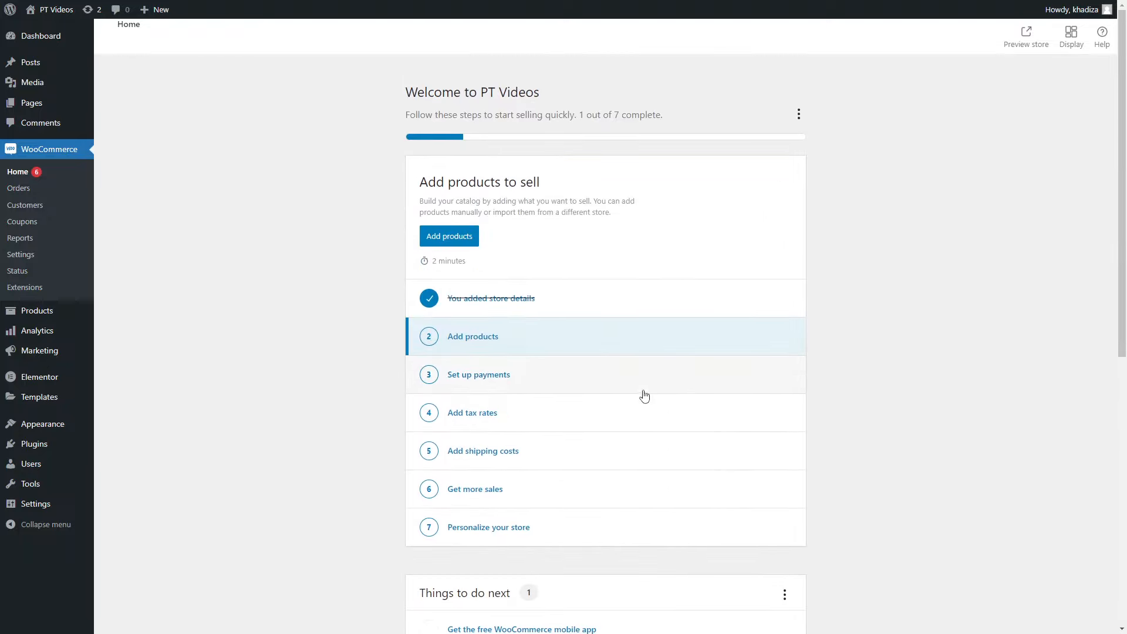
pyautogui.click(1070, 35)
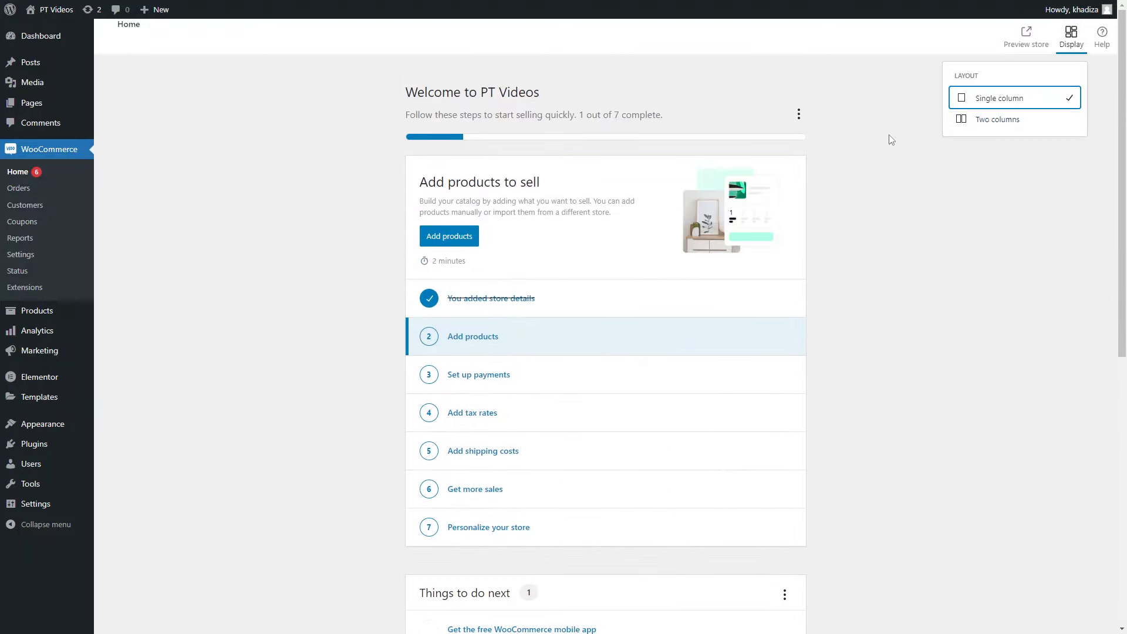
pyautogui.click(995, 117)
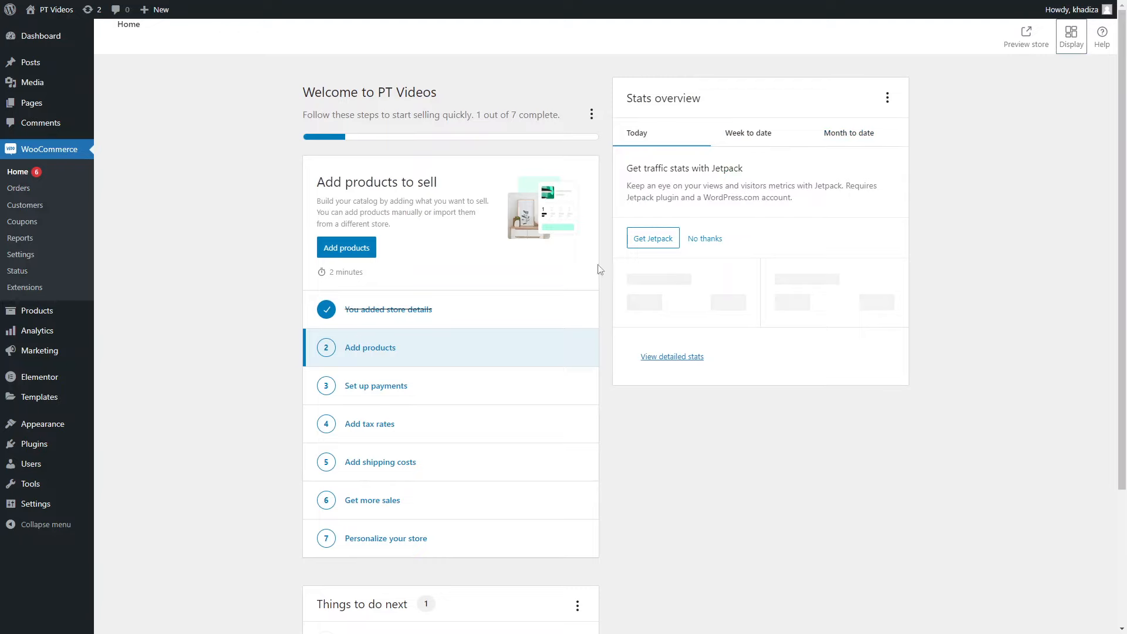
# - View the store's Orders page and its Customers page
pyautogui.click(21, 188)
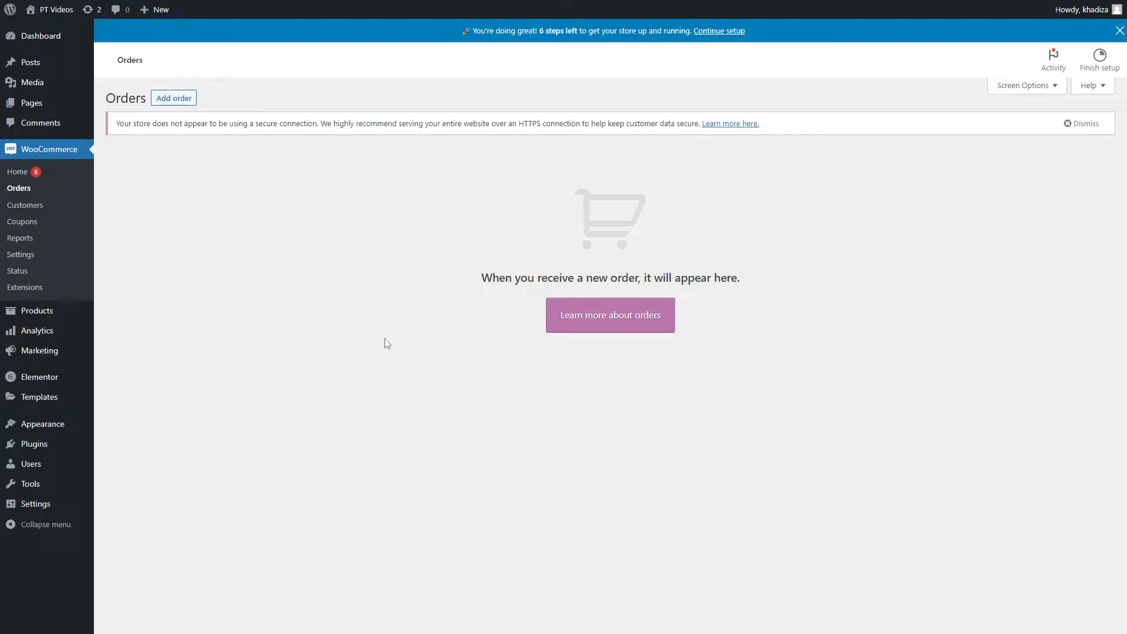
pyautogui.click(30, 205)
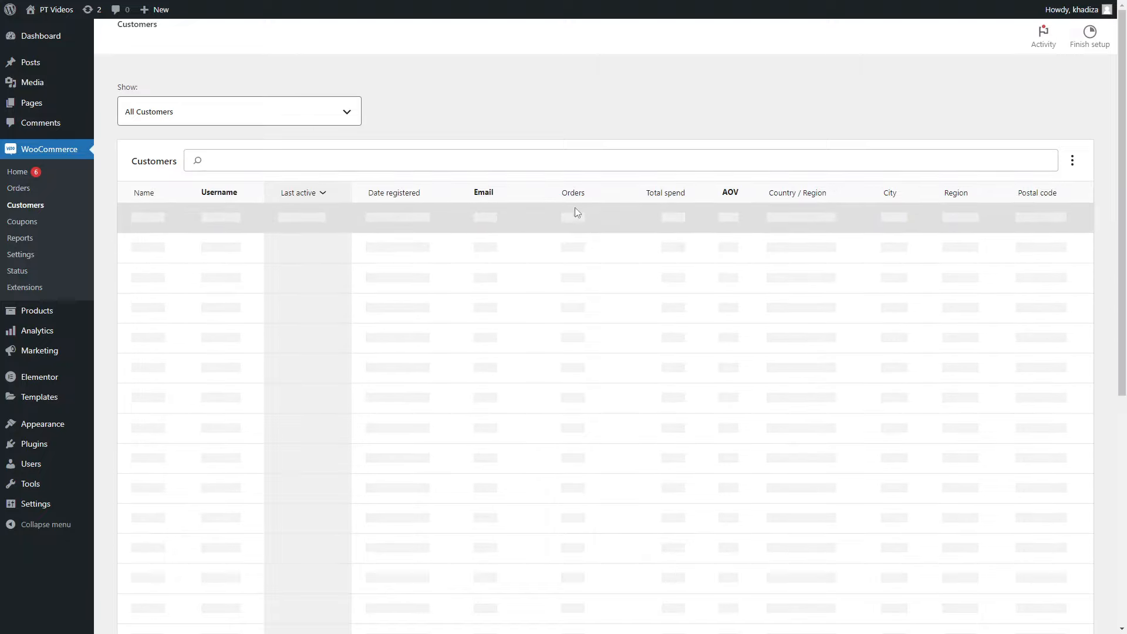
# - Open the Coupons page and look over its coupon creation options and recommended coupon extensions
pyautogui.click(54, 221)
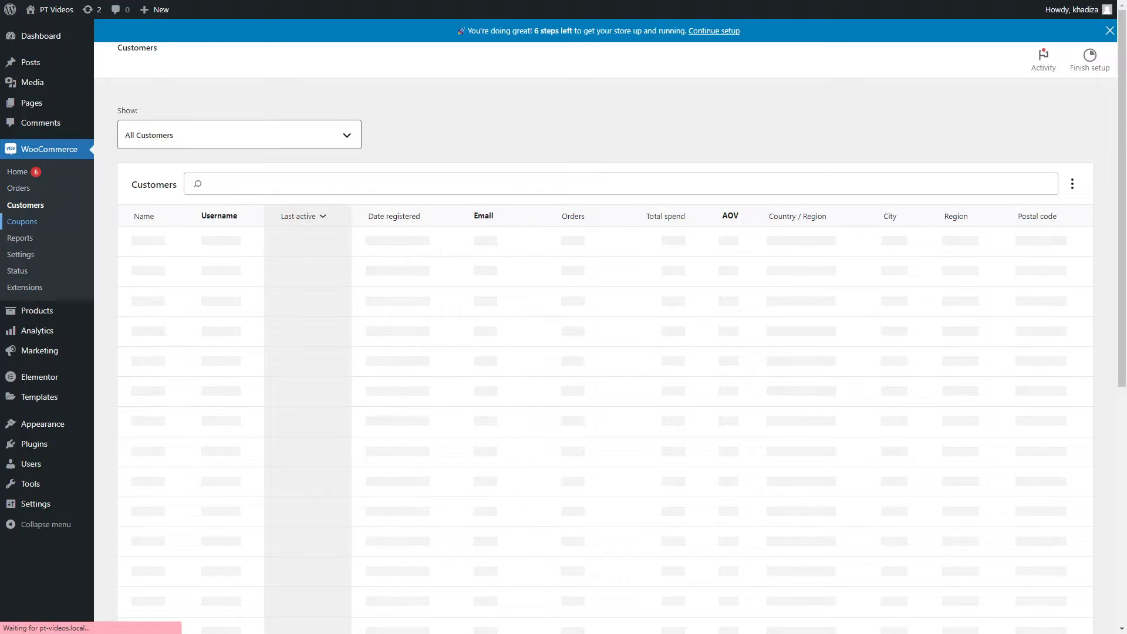
pyautogui.scroll(-3, 603, 263)
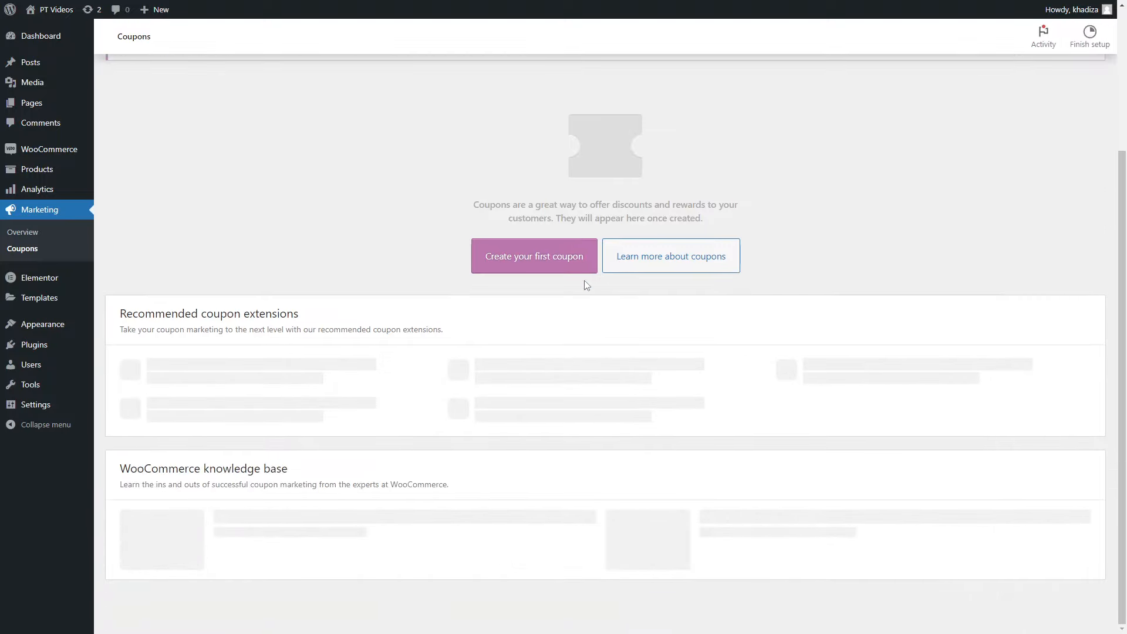
pyautogui.scroll(3, 597, 259)
pyautogui.scroll(-1, 597, 259)
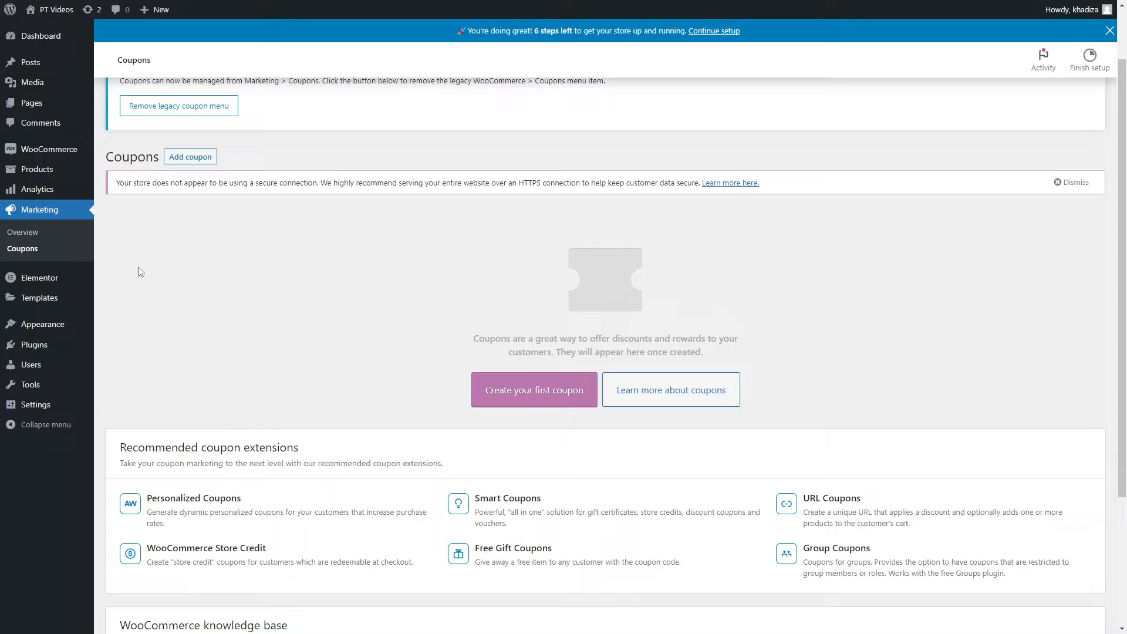
pyautogui.scroll(1, 299, 230)
pyautogui.scroll(2, 299, 230)
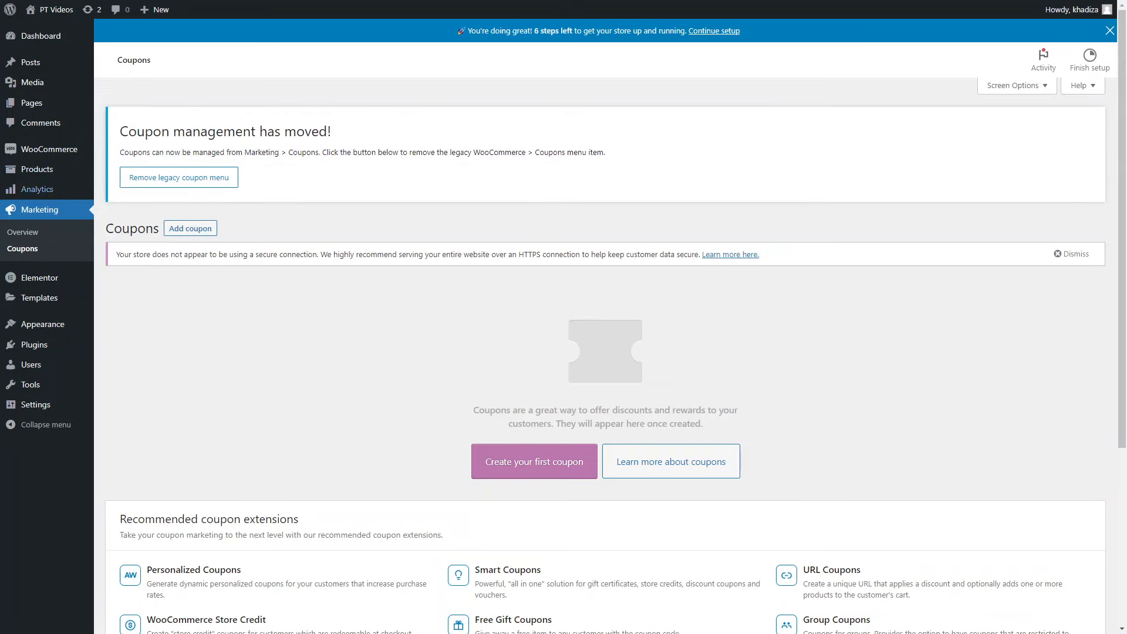
# - Look over the Products page with its other product types and open the product Reviews list
pyautogui.moveTo(56, 173)
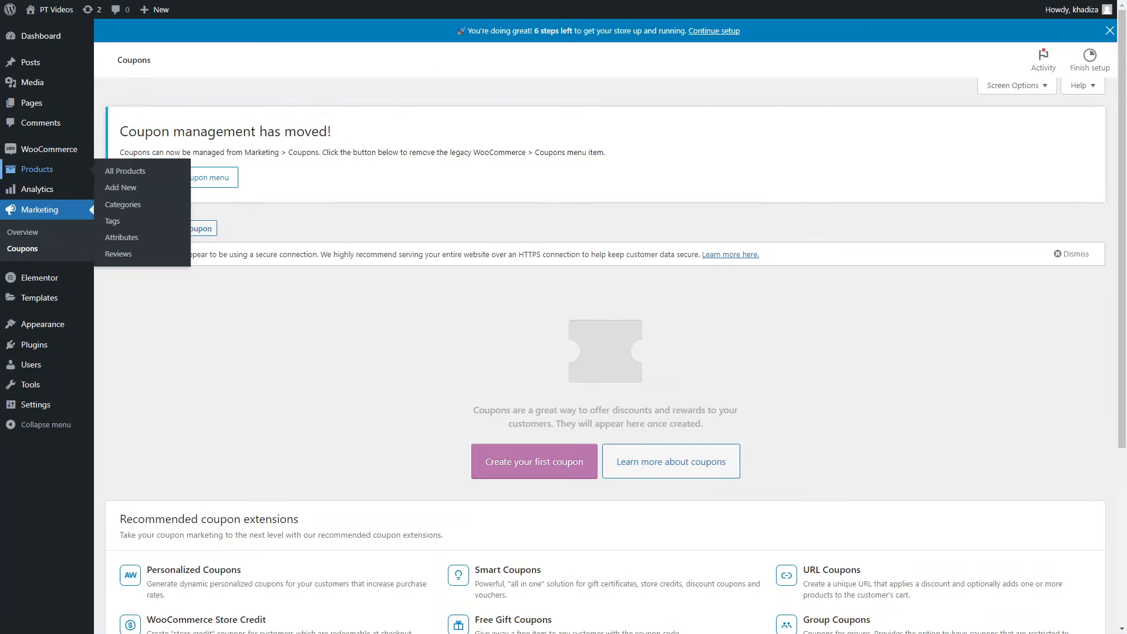
pyautogui.click(49, 178)
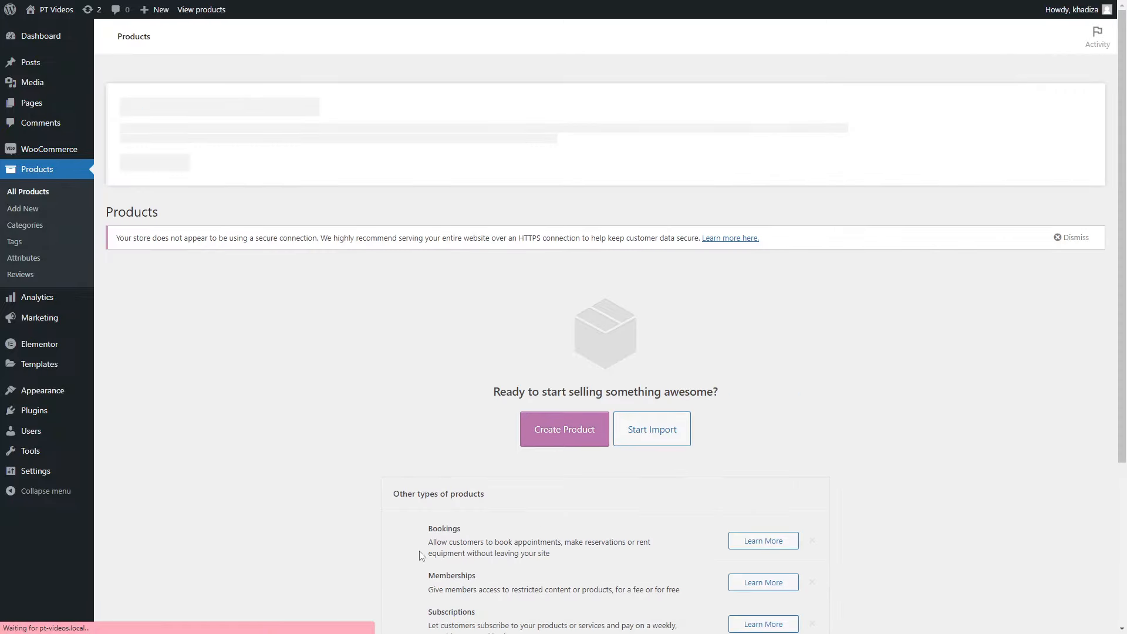
pyautogui.scroll(-3, 359, 199)
pyautogui.scroll(2, 301, 290)
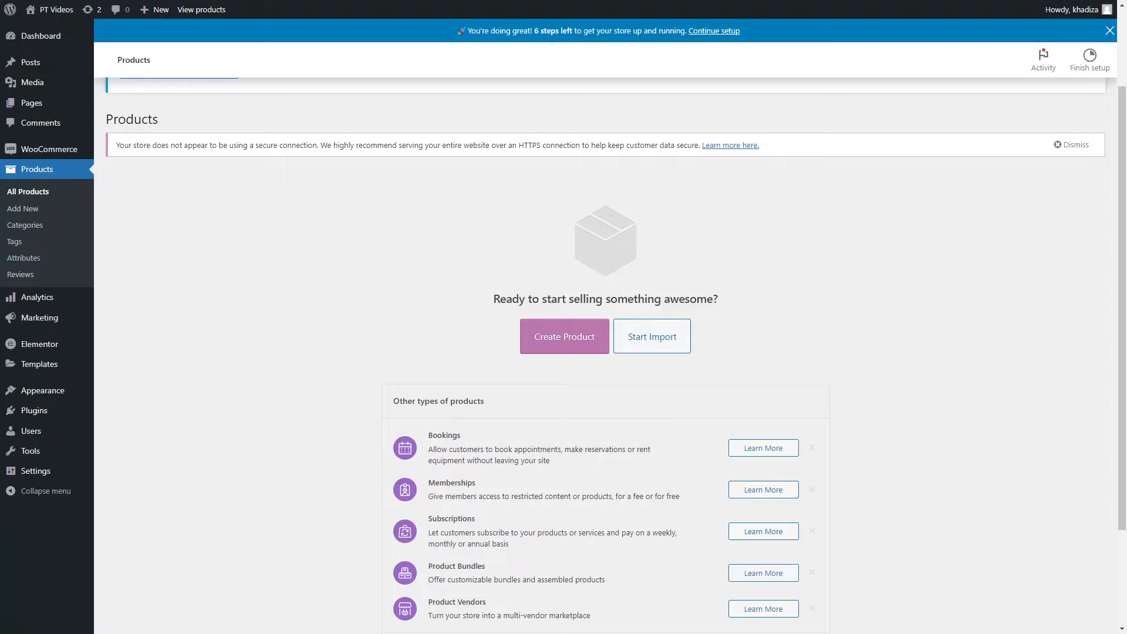
pyautogui.click(42, 276)
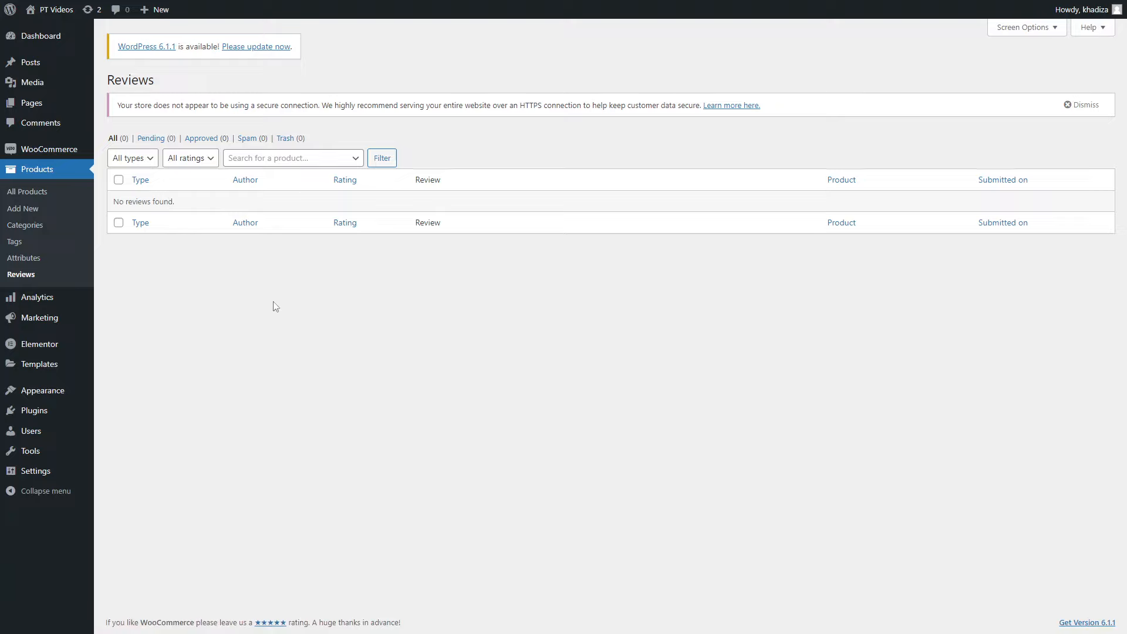
# - Look through the Analytics overview's performance, charts and leaderboards, and open its date range options
pyautogui.moveTo(38, 306)
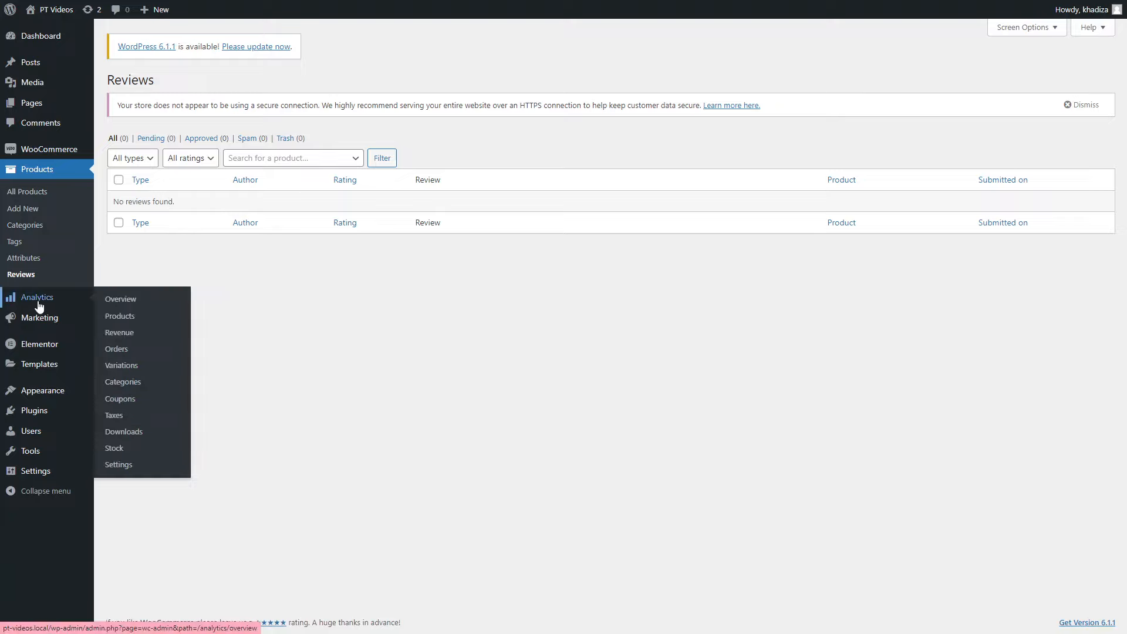
pyautogui.click(71, 301)
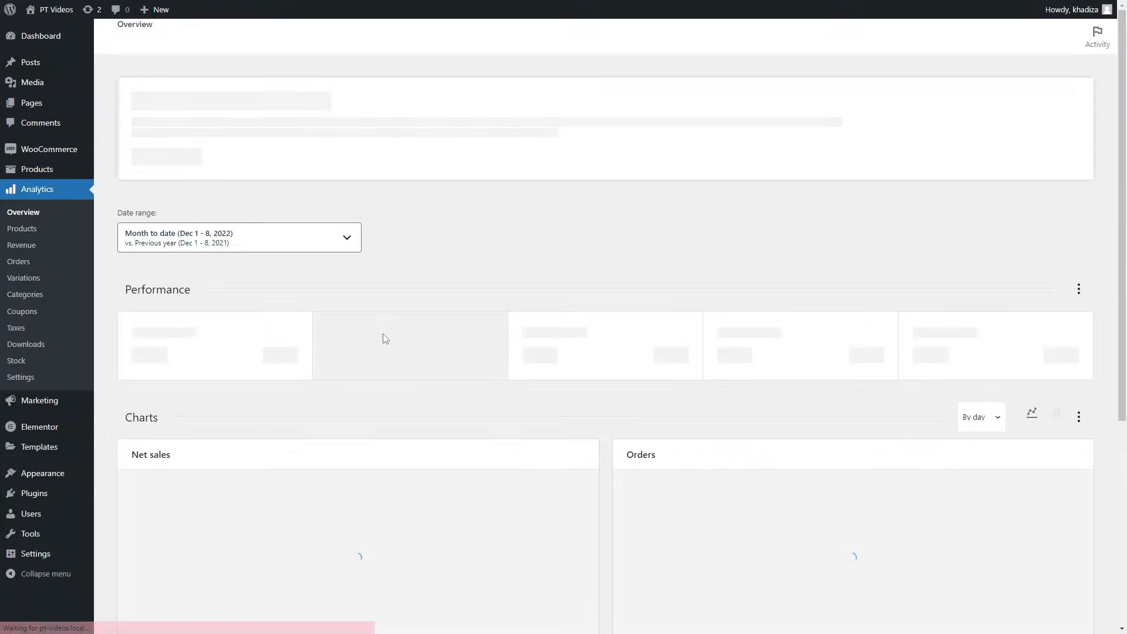
pyautogui.scroll(-2, 386, 339)
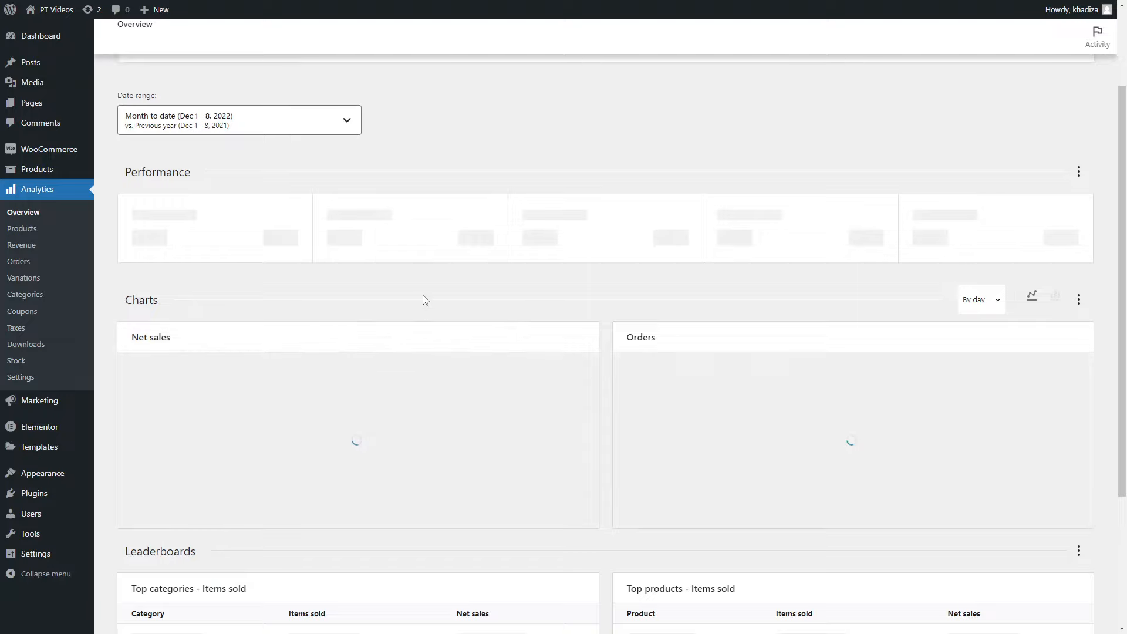
pyautogui.scroll(-3, 541, 411)
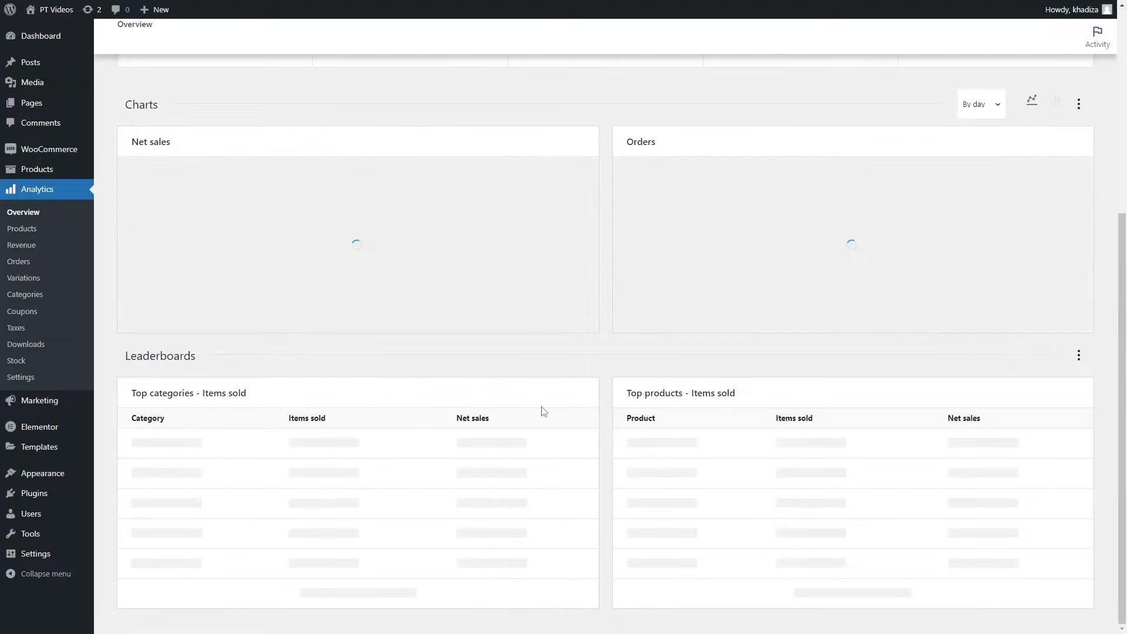
pyautogui.scroll(5, 541, 408)
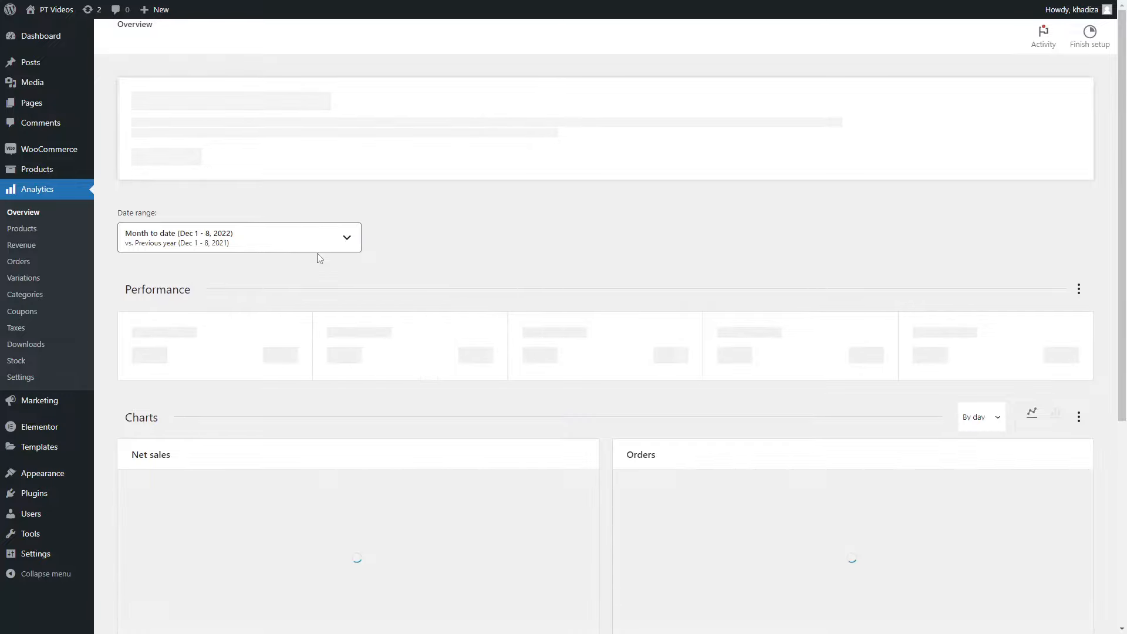
pyautogui.click(327, 234)
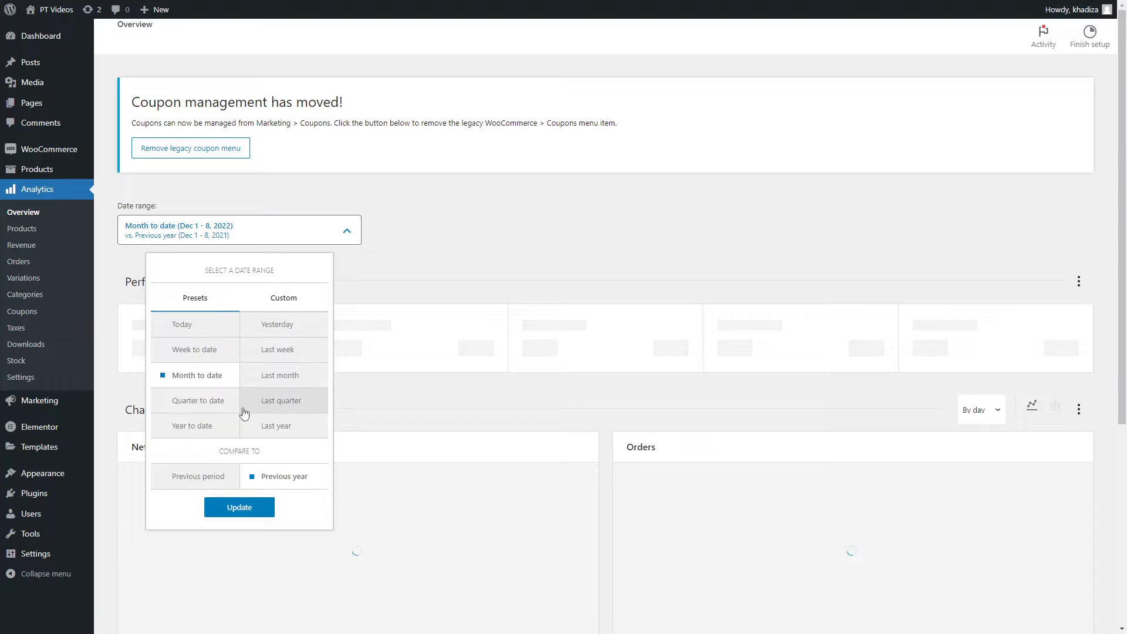
# - Examine the custom date range options and look through the Analytics overview's performance figures, charts and leaderboards
pyautogui.click(281, 299)
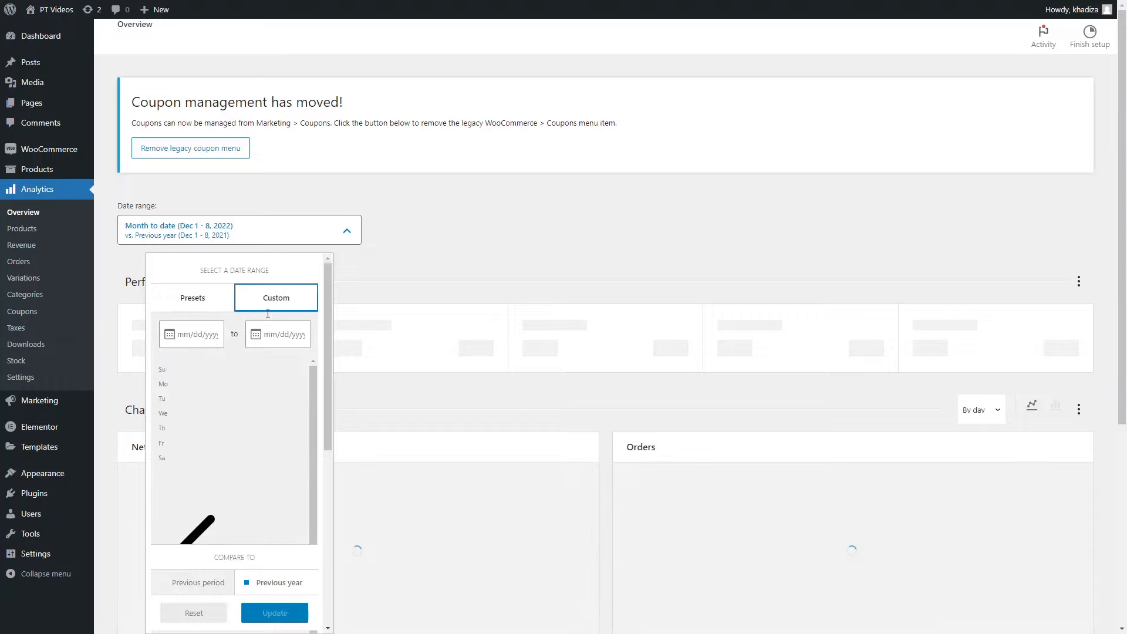
pyautogui.click(467, 277)
pyautogui.scroll(-5, 329, 305)
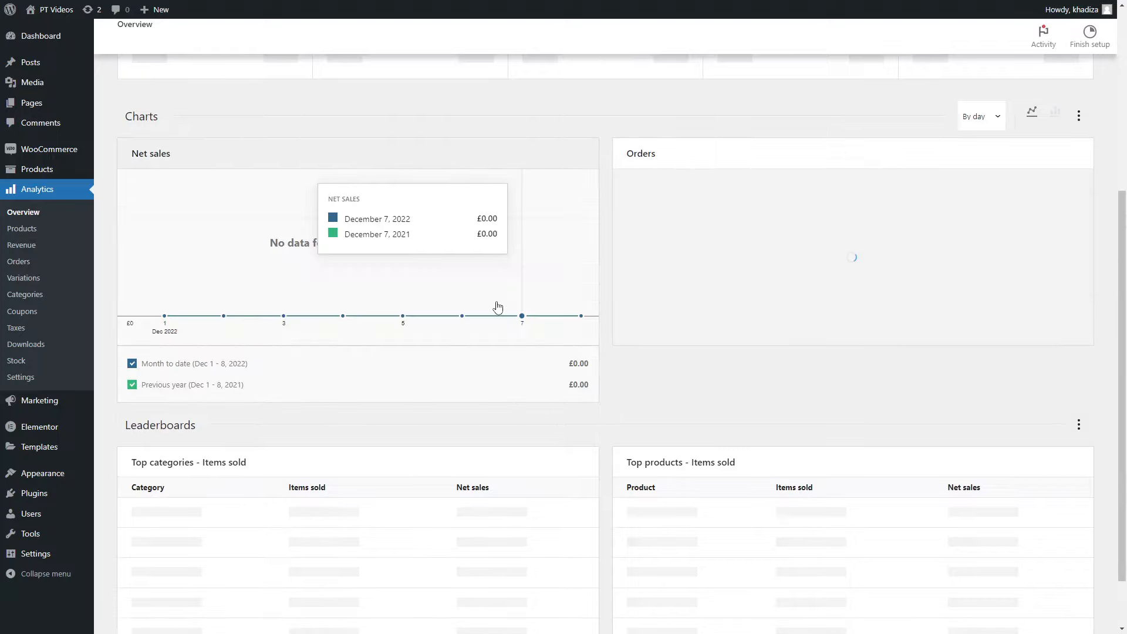
pyautogui.scroll(3, 505, 329)
pyautogui.scroll(-4, 519, 346)
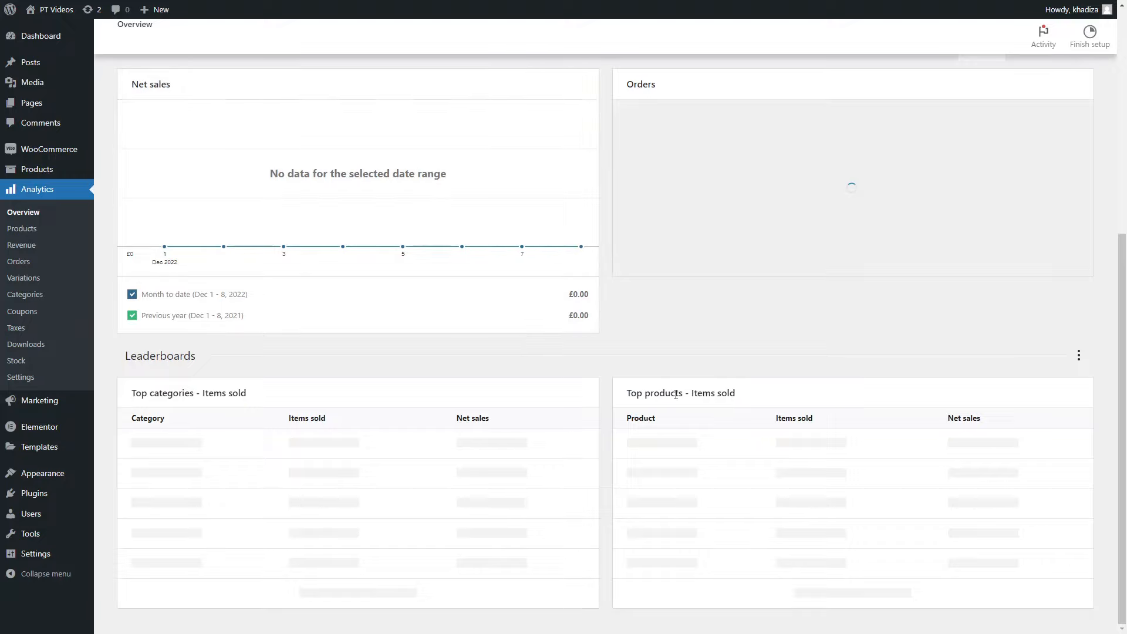
pyautogui.scroll(5, 676, 394)
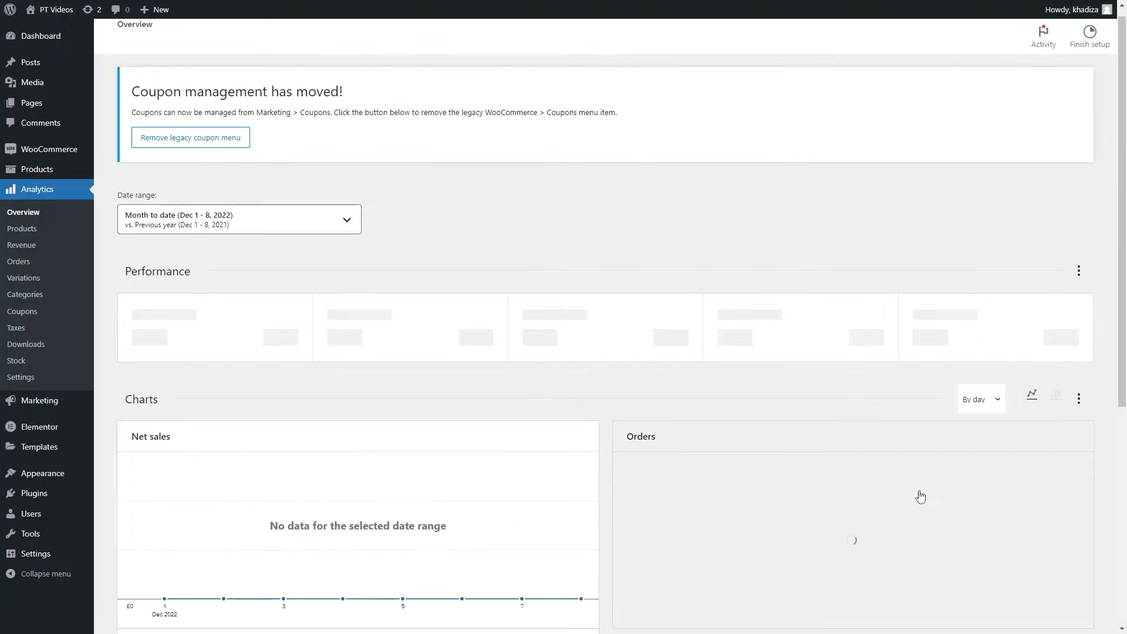
pyautogui.scroll(-3, 920, 497)
pyautogui.moveTo(523, 312)
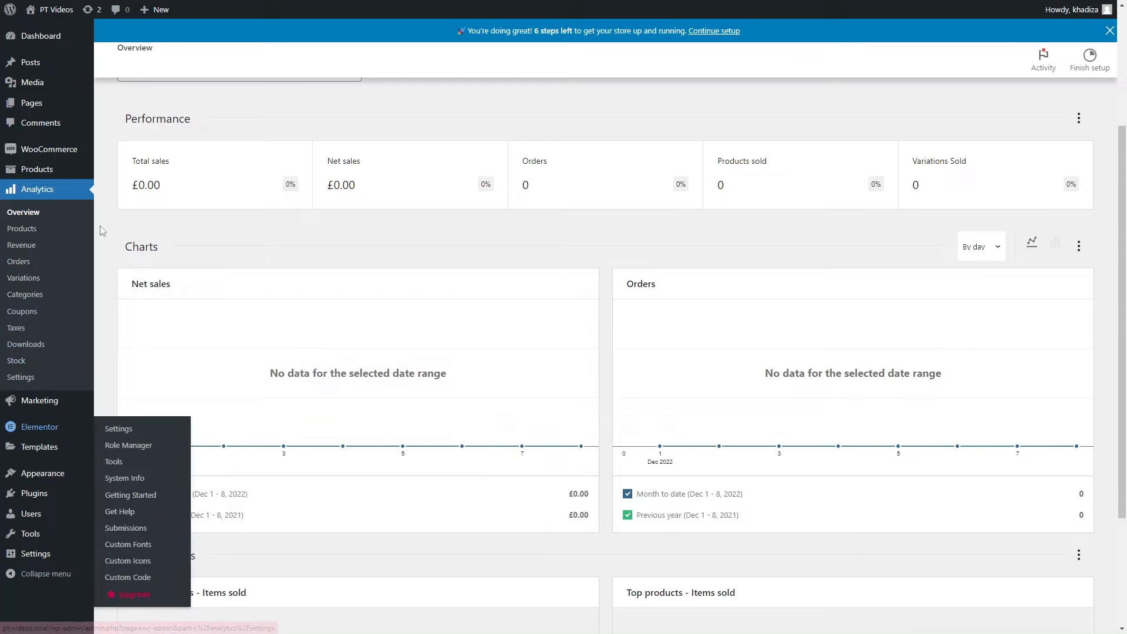
# - View the Marketing overview with its recommended extensions and open the WooCommerce settings
pyautogui.click(50, 411)
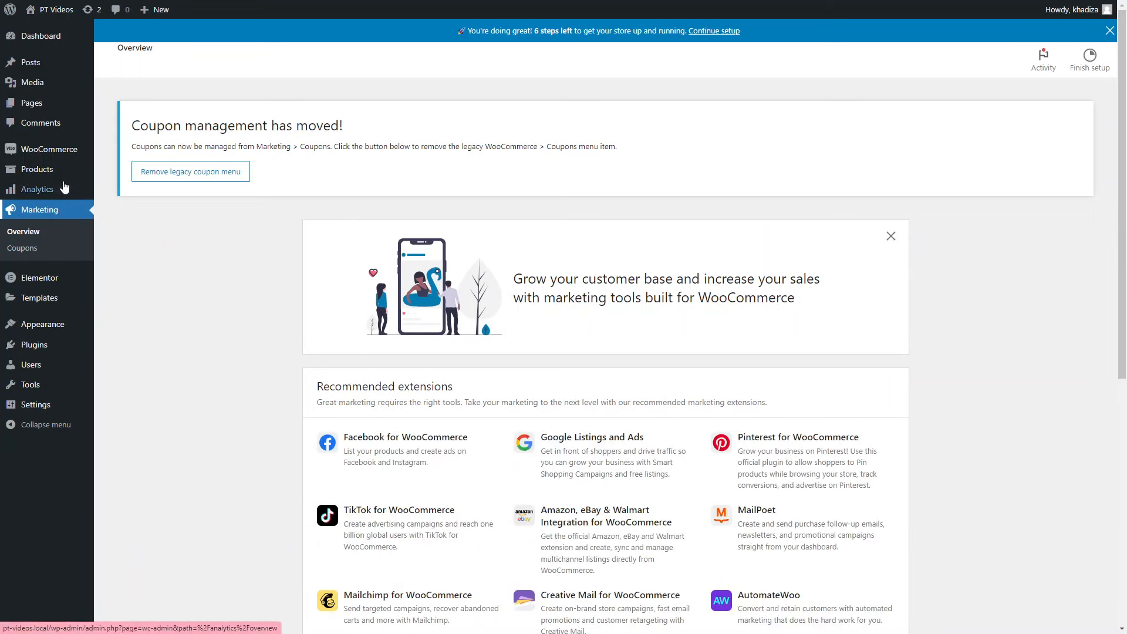
pyautogui.click(49, 149)
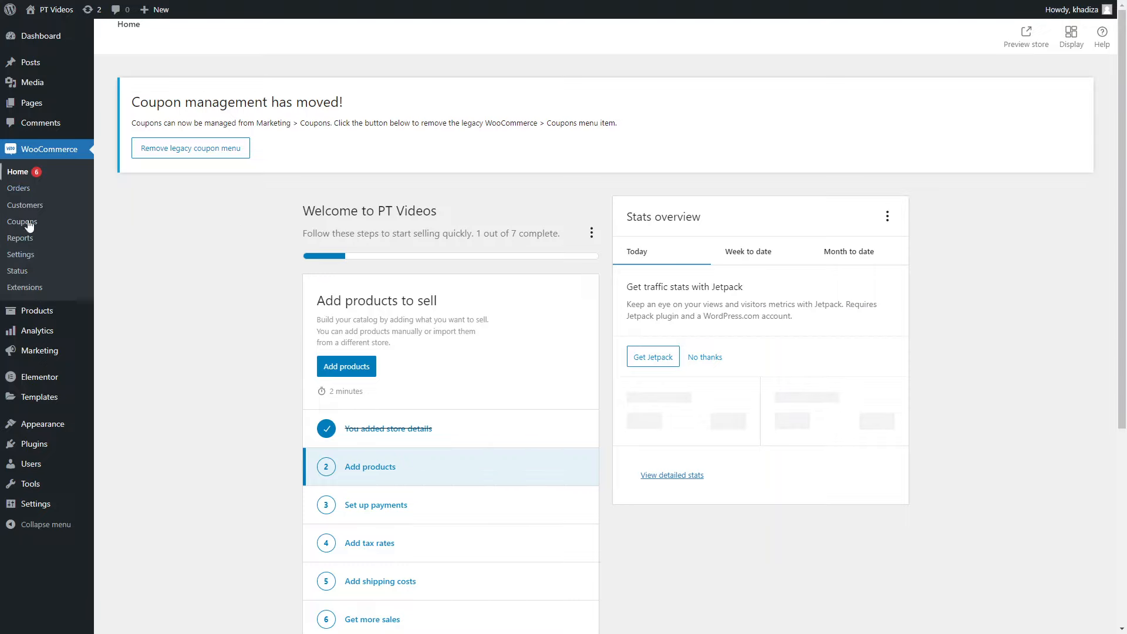
pyautogui.click(26, 254)
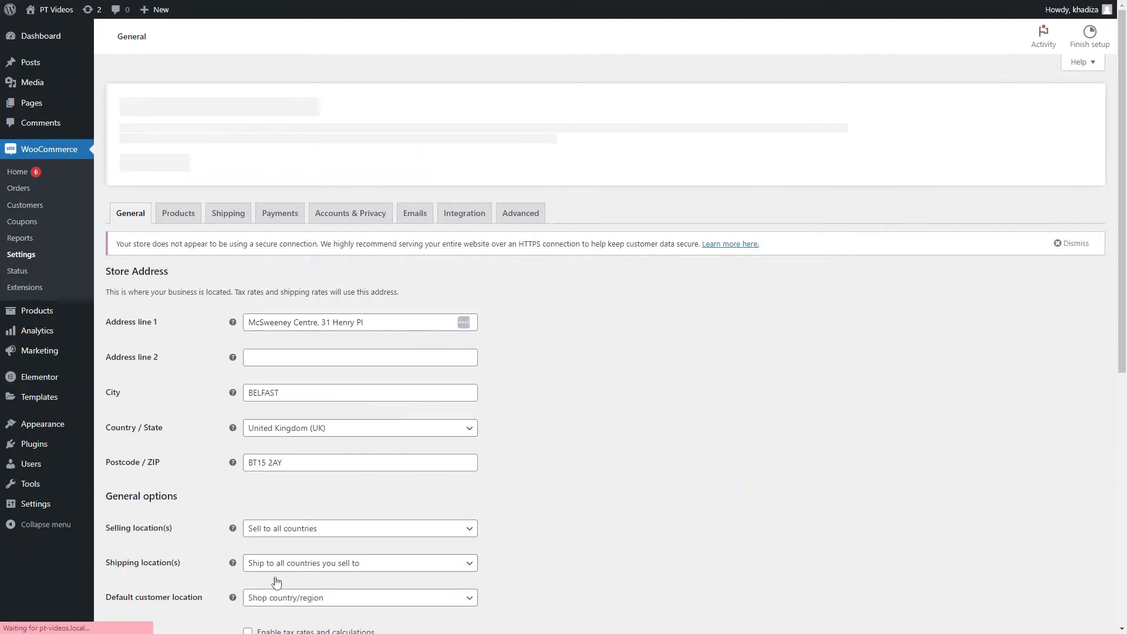
# - Look over the General settings for store address, selling and shipping locations, taxes, coupons and currency
pyautogui.scroll(-4, 368, 265)
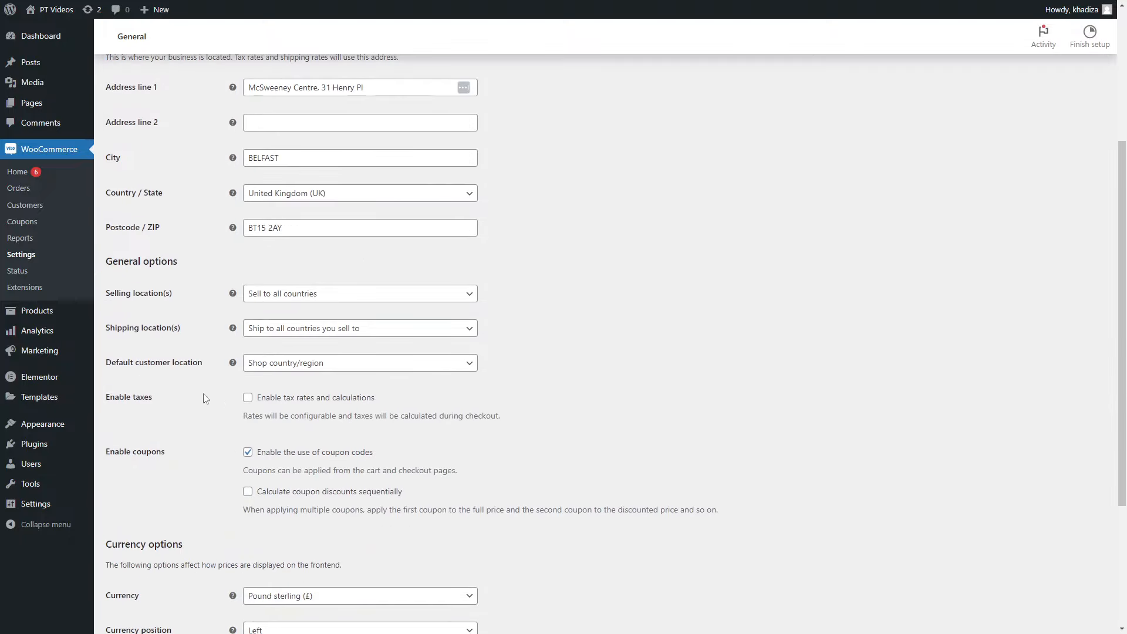
pyautogui.scroll(3, 257, 352)
pyautogui.scroll(-3, 257, 352)
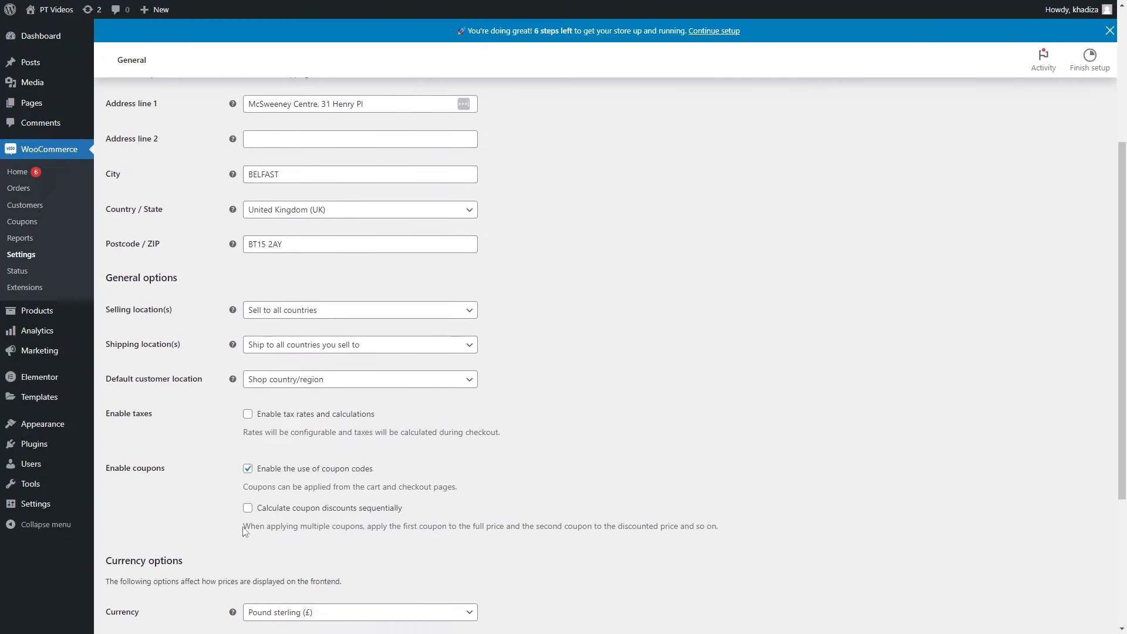
pyautogui.scroll(-1, 164, 462)
pyautogui.scroll(1, 167, 411)
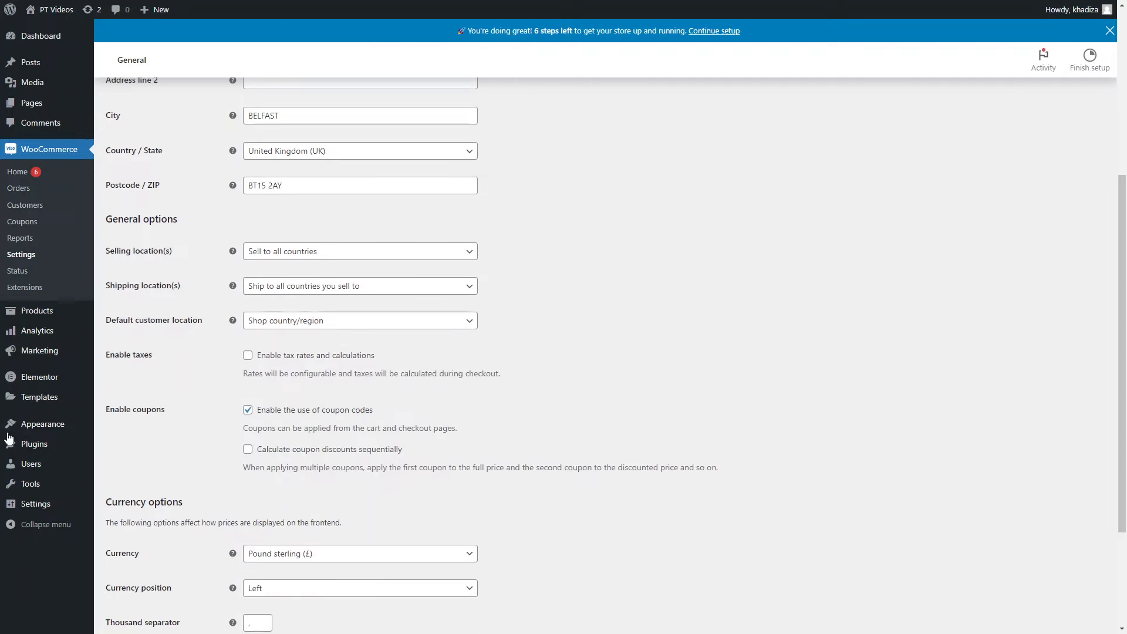
# - Try switching tax rates and calculations on and back off, and the use of coupon codes off and back on
pyautogui.click(322, 360)
pyautogui.click(330, 362)
pyautogui.scroll(4, 659, 158)
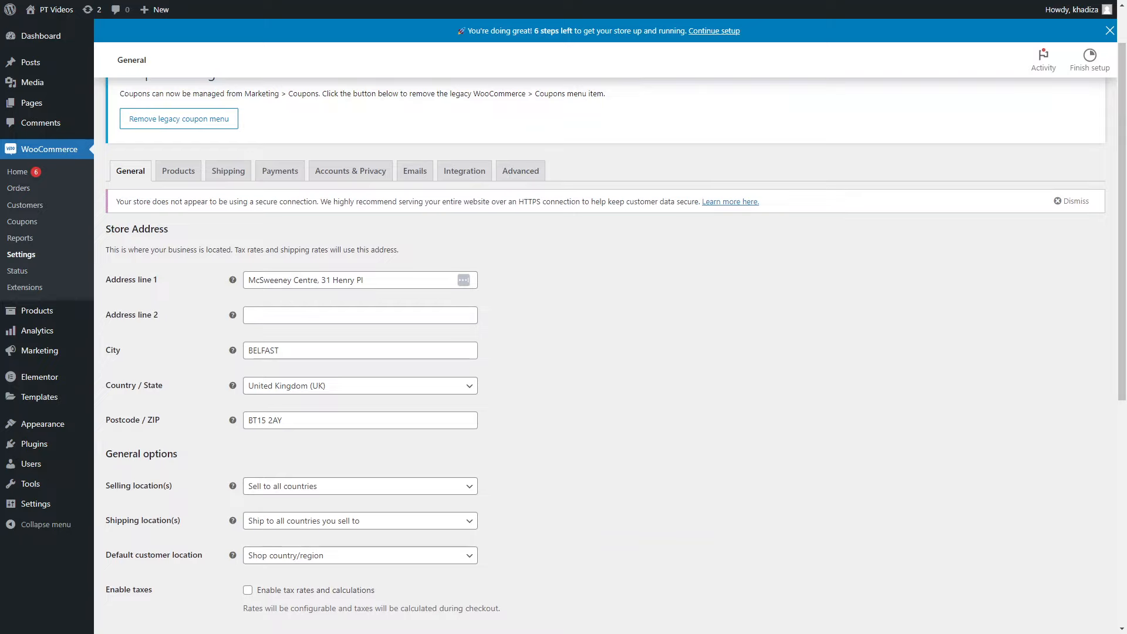
pyautogui.scroll(-3, 347, 383)
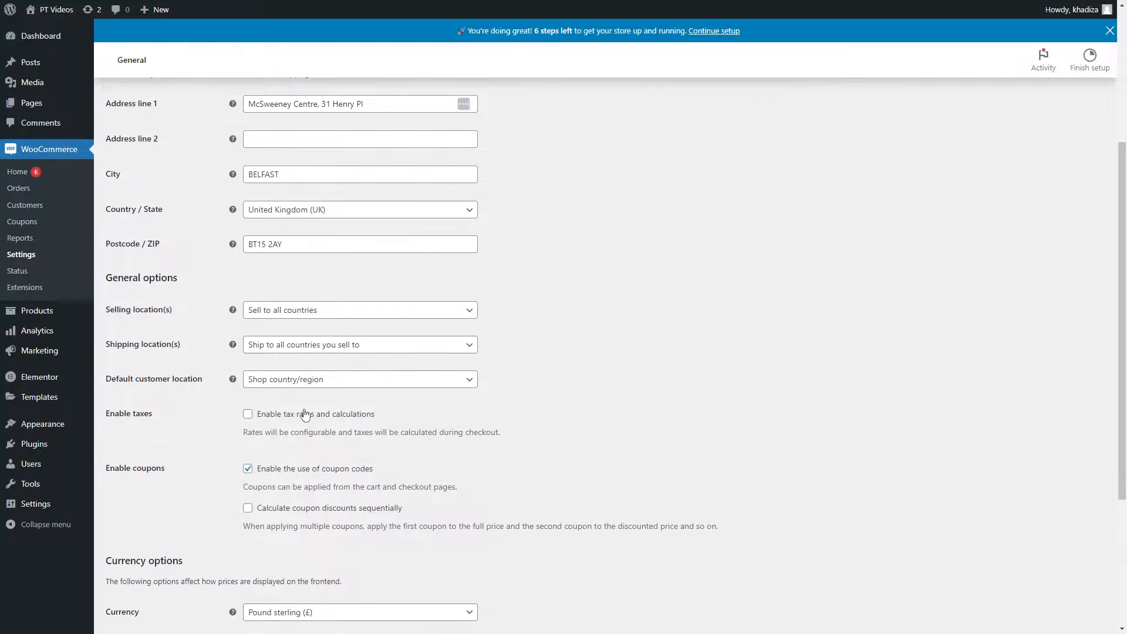
pyautogui.scroll(2, 328, 325)
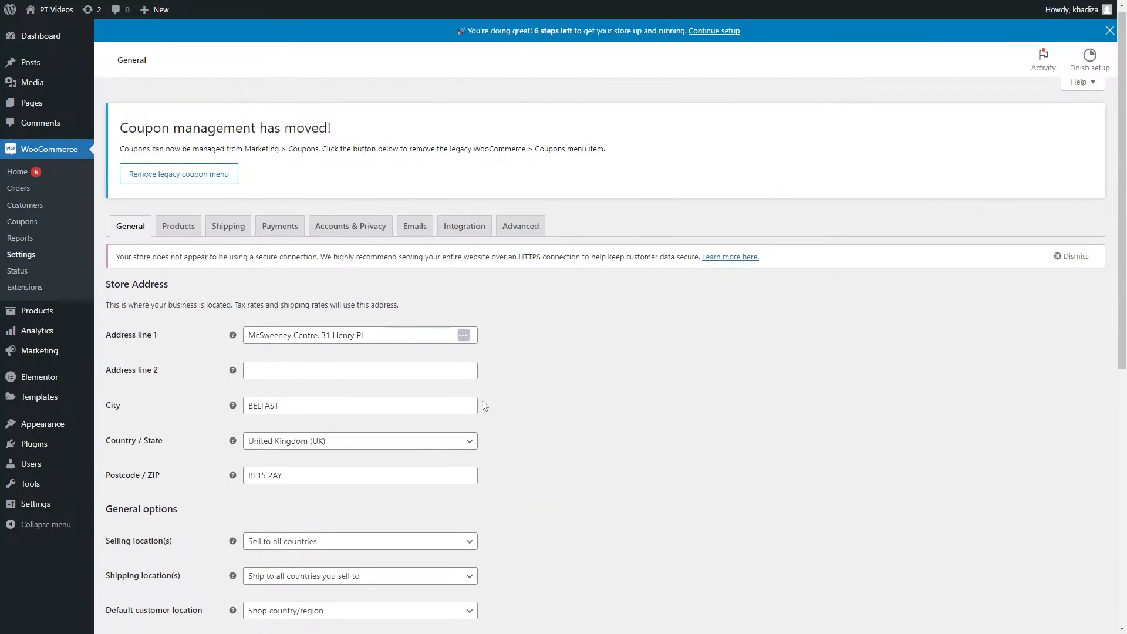
pyautogui.scroll(-2, 479, 402)
pyautogui.scroll(-3, 476, 398)
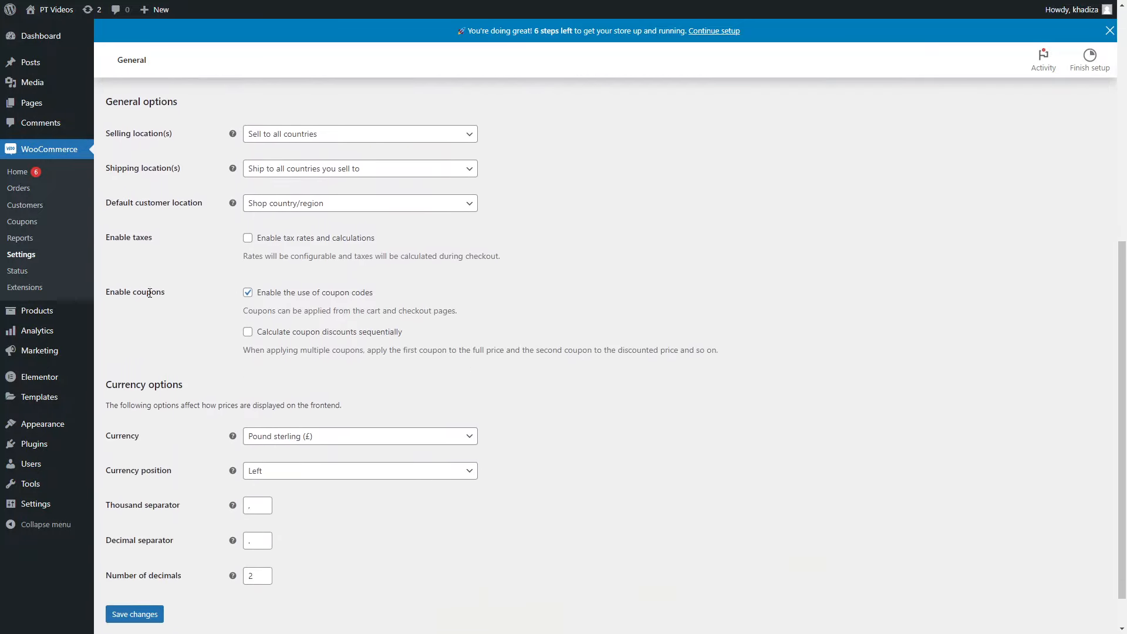
pyautogui.click(340, 300)
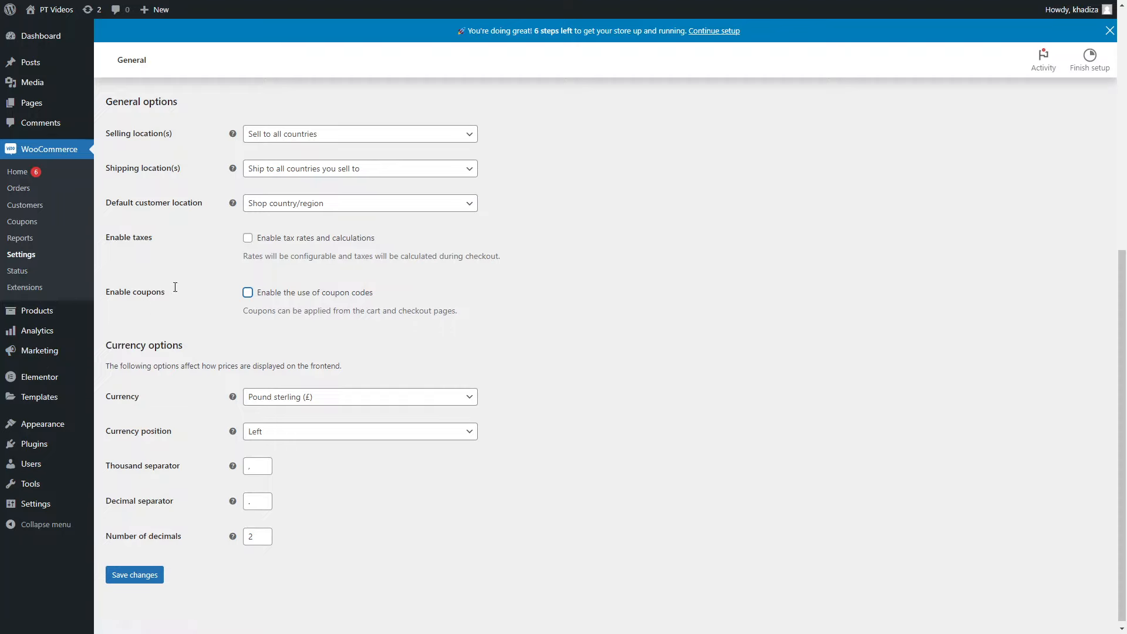
pyautogui.click(278, 295)
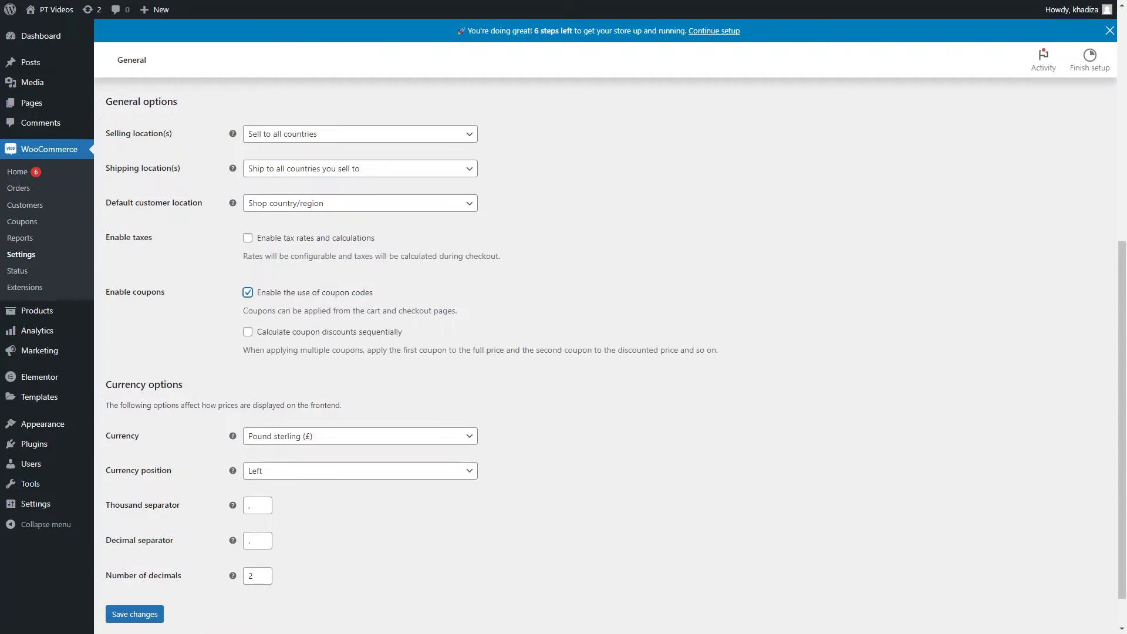
# - Look at the currency options and check them against the store address and country in the General settings
pyautogui.scroll(-1, 329, 425)
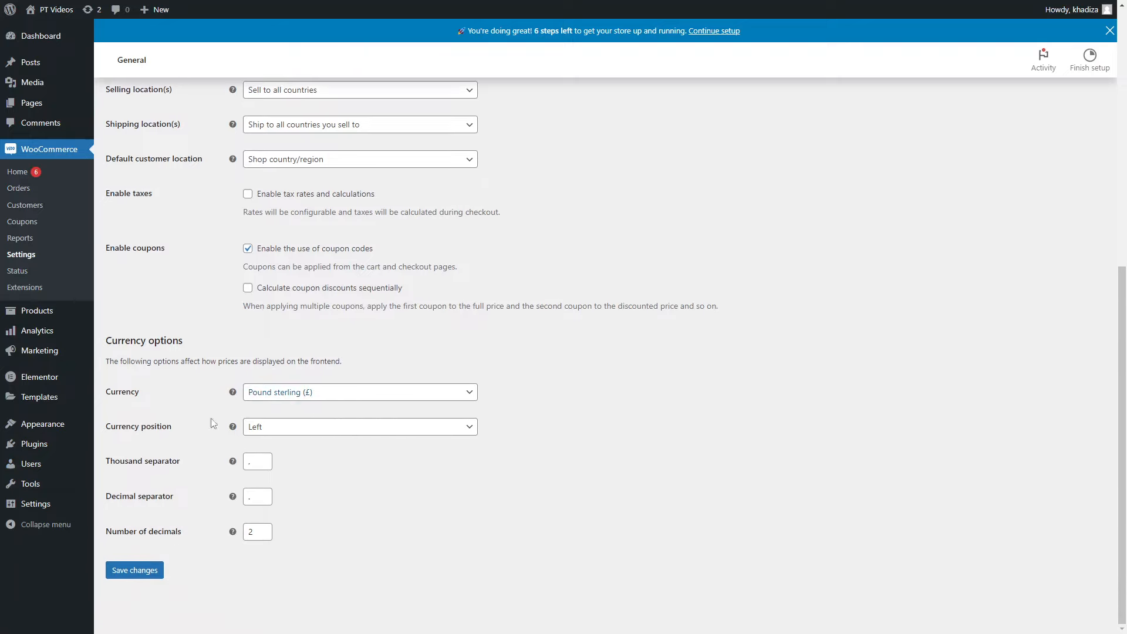
pyautogui.click(304, 399)
pyautogui.click(305, 399)
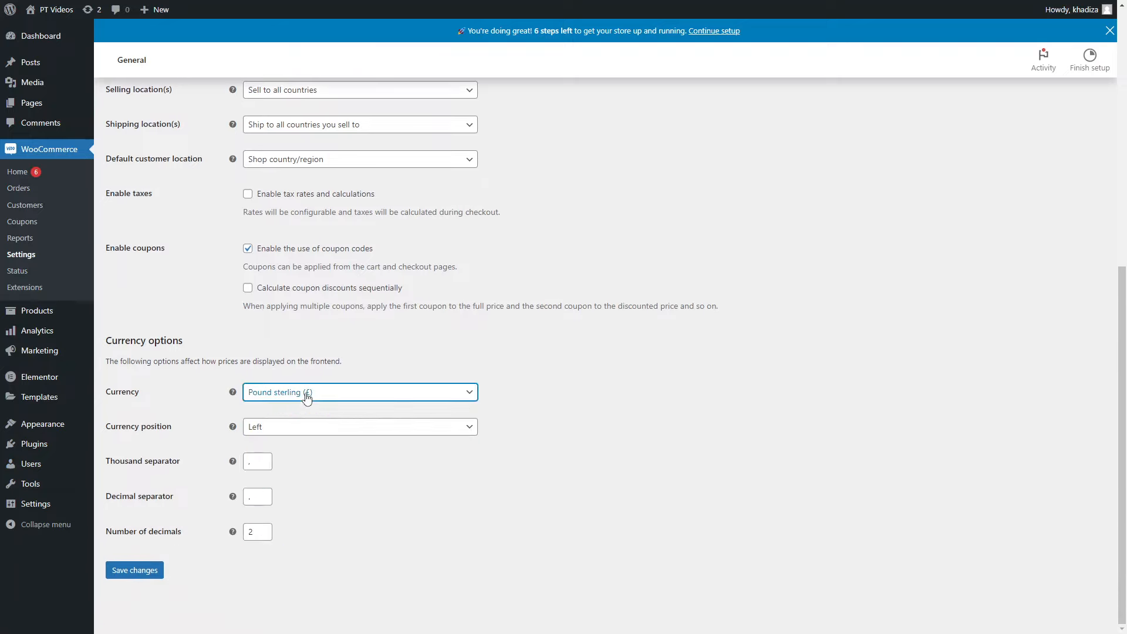
pyautogui.scroll(8, 221, 427)
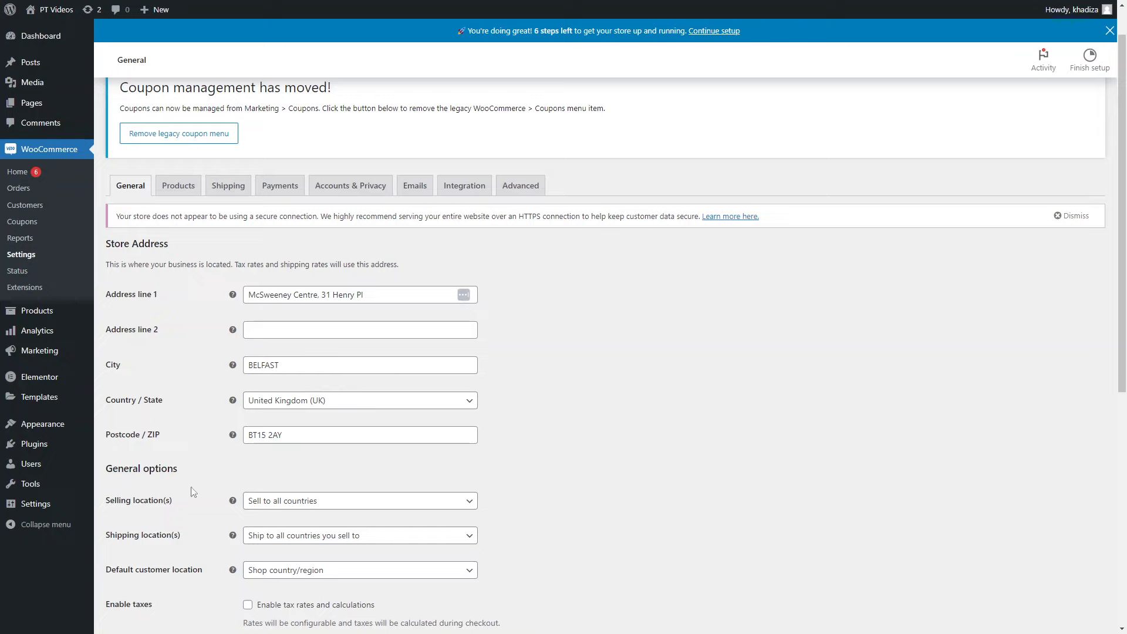
pyautogui.scroll(-7, 322, 354)
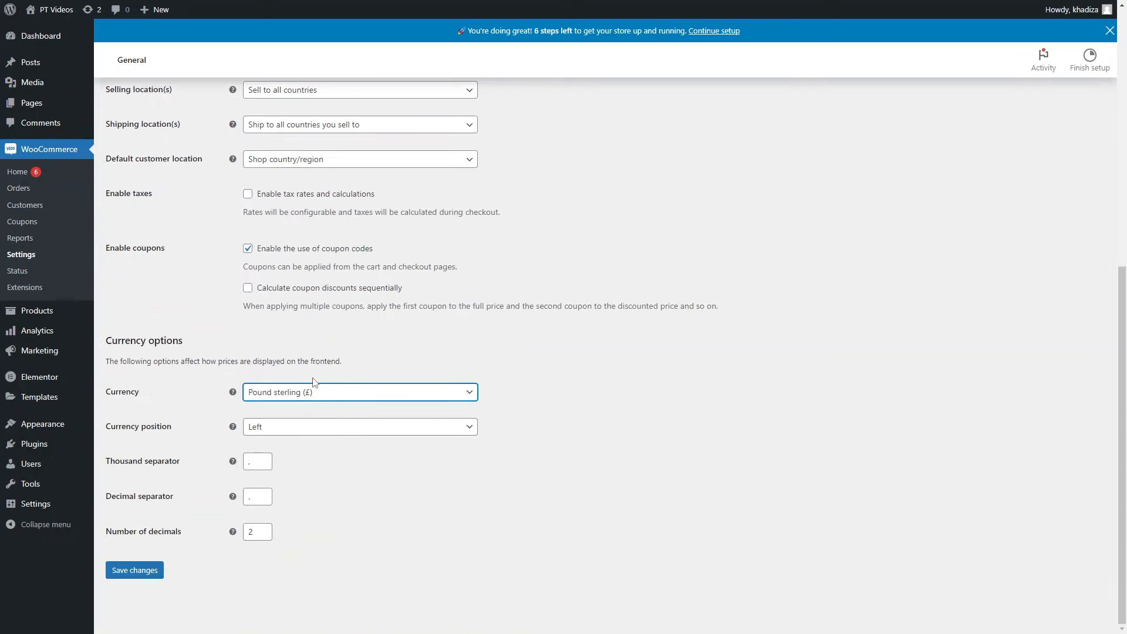
# - Check the available currencies, keep Pound sterling (£) as the store currency, and save the General settings
pyautogui.click(278, 397)
pyautogui.click(277, 395)
pyautogui.click(285, 402)
pyautogui.click(196, 402)
pyautogui.scroll(1, 263, 518)
pyautogui.scroll(5, 263, 519)
pyautogui.scroll(-5, 263, 519)
pyautogui.click(135, 578)
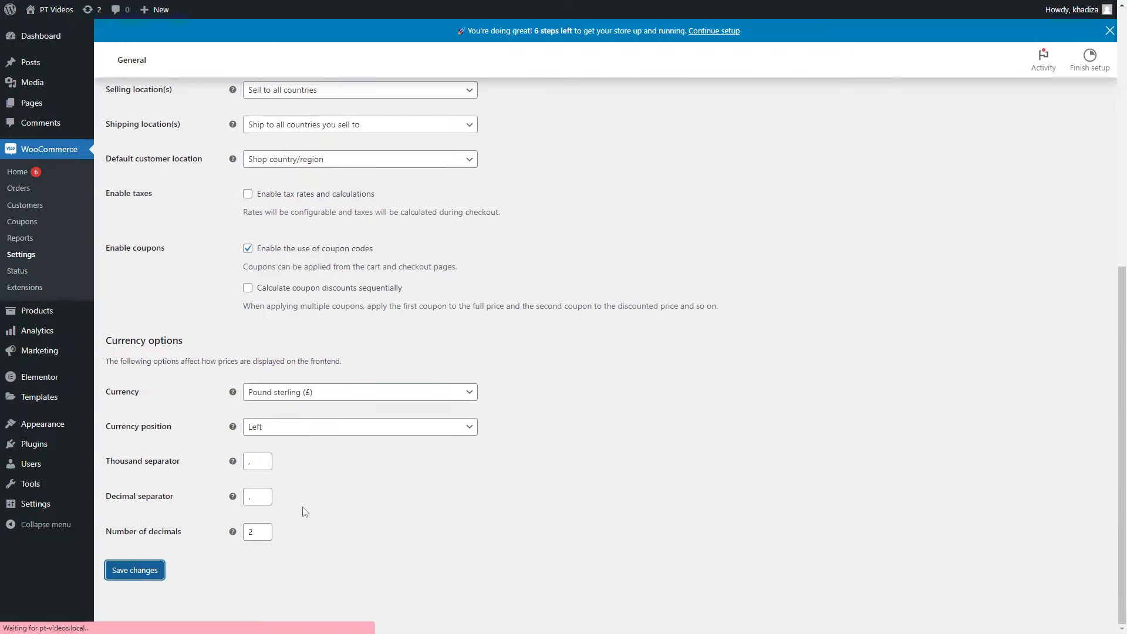
pyautogui.scroll(1, 305, 513)
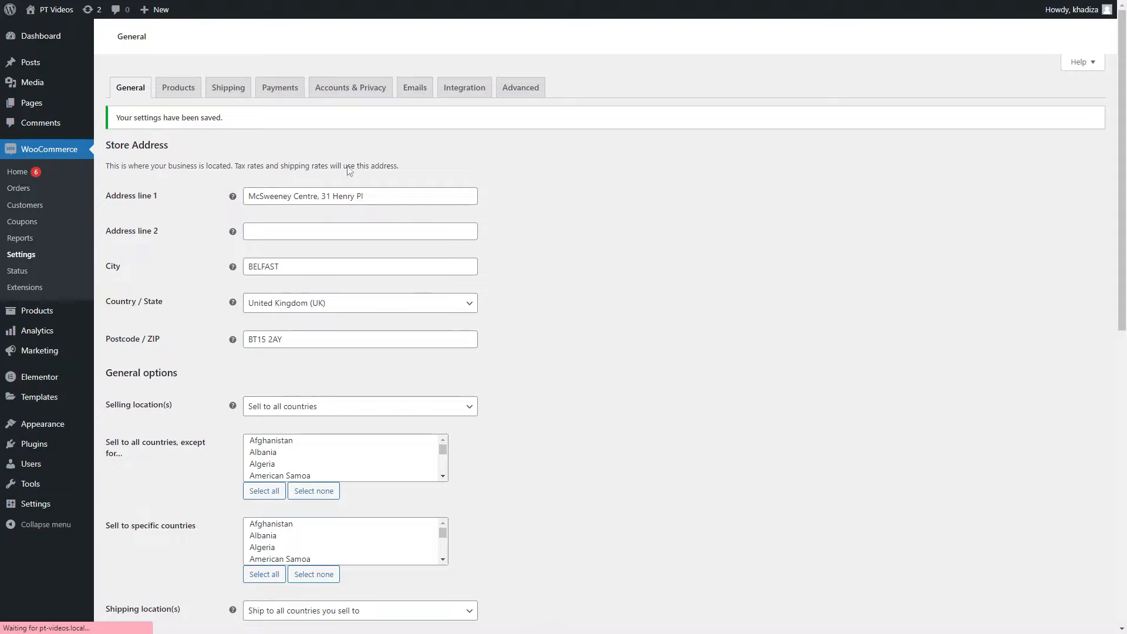
# - Open the Products settings and check which pages can serve as the shop page, keeping Shop selected
pyautogui.click(184, 91)
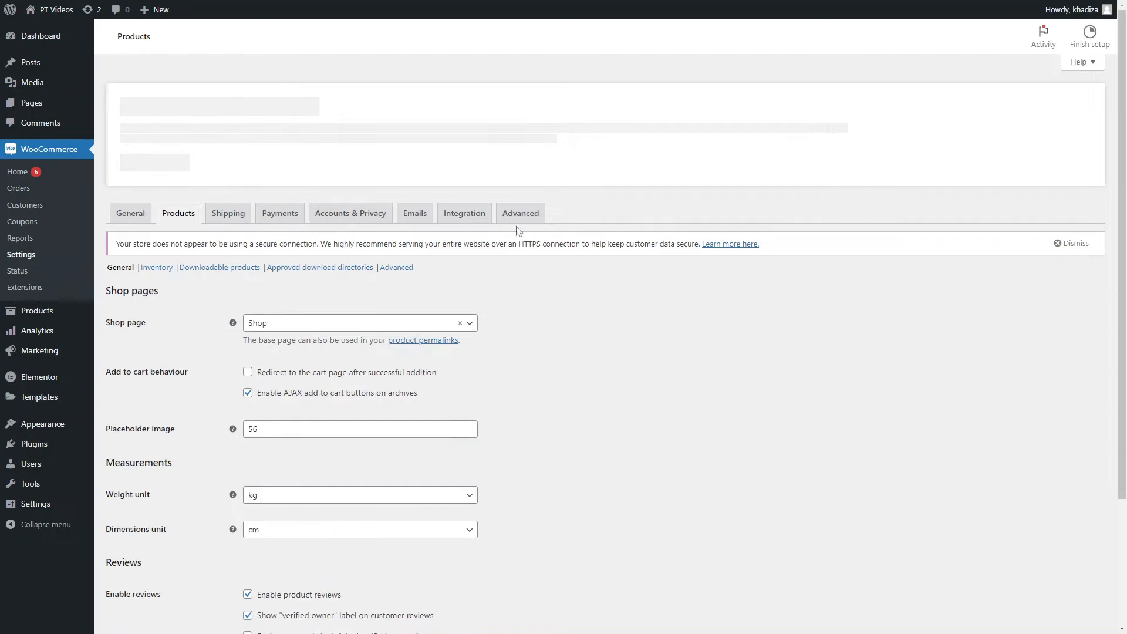
pyautogui.scroll(-2, 364, 349)
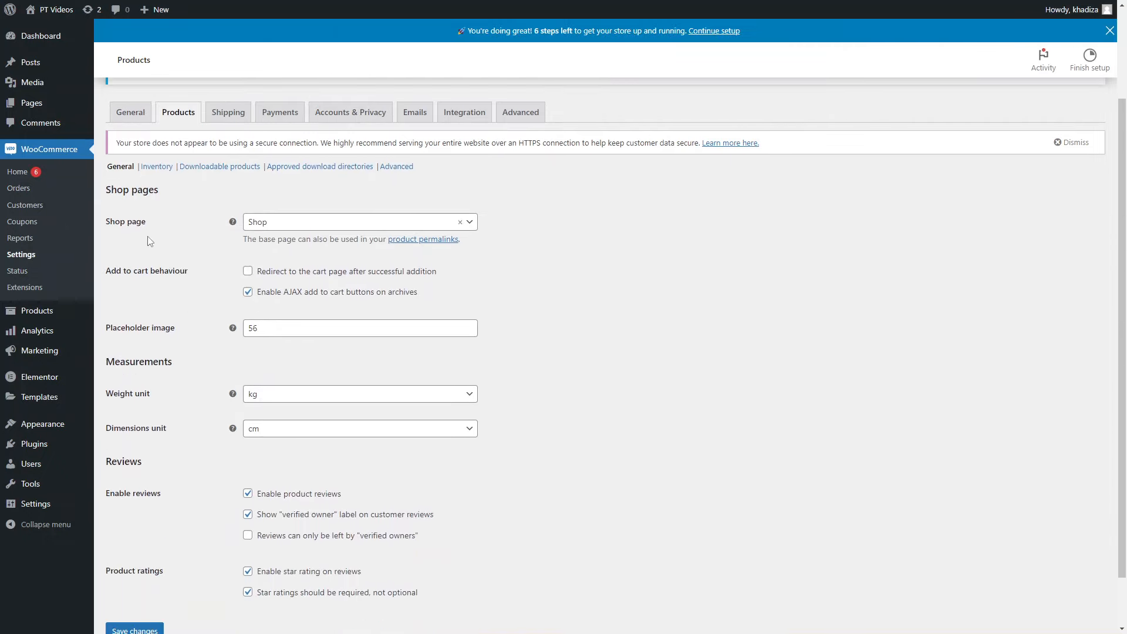
pyautogui.click(303, 227)
pyautogui.click(213, 232)
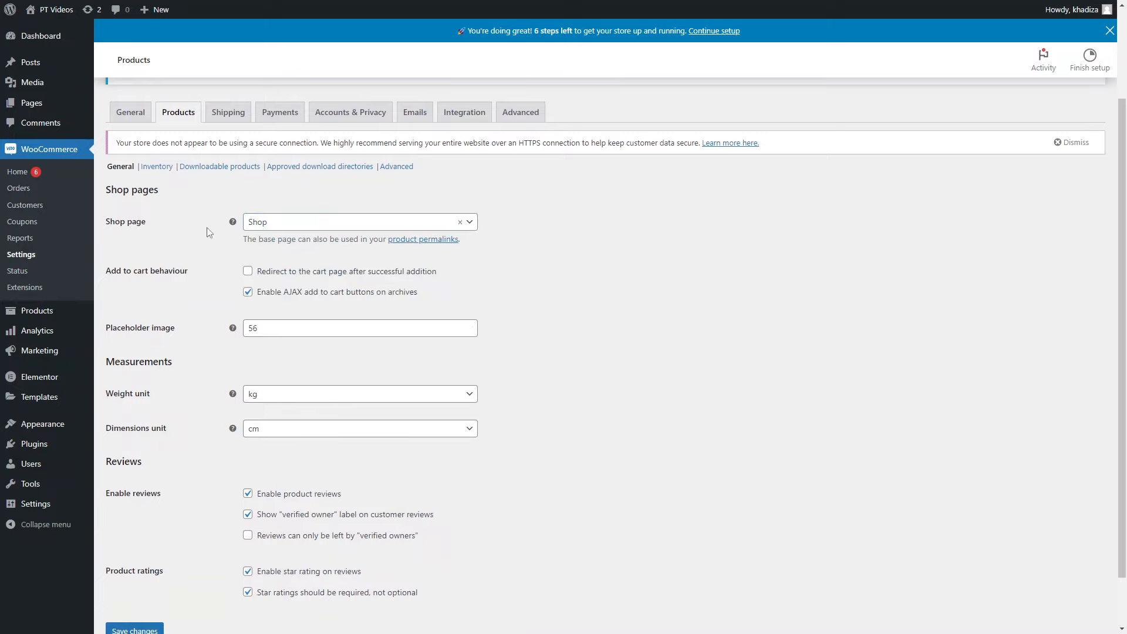
pyautogui.click(263, 228)
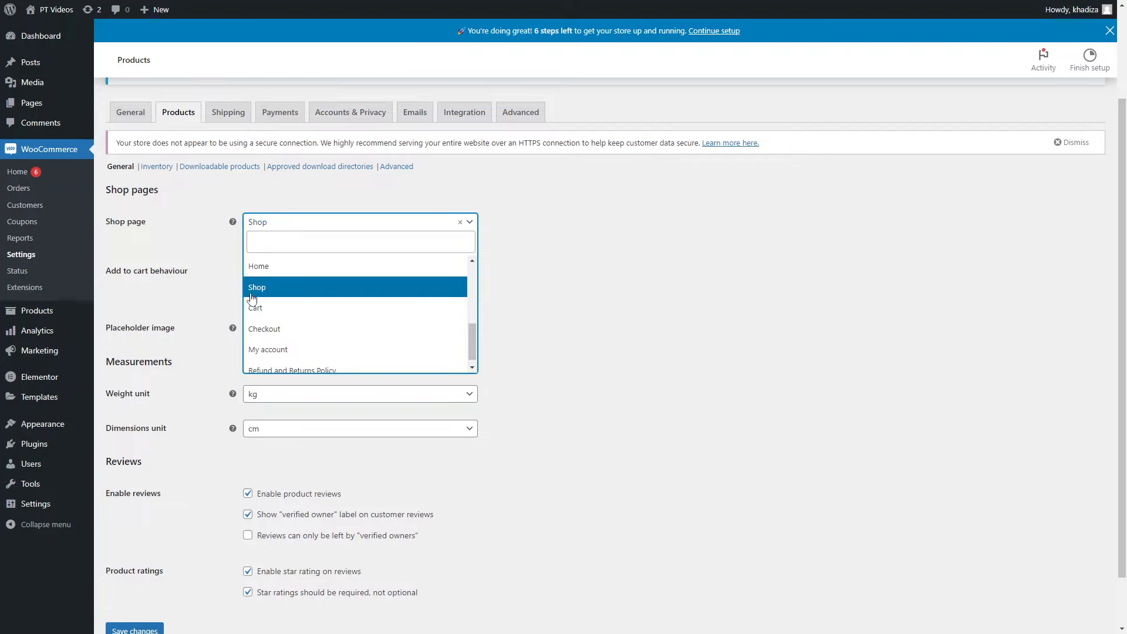
pyautogui.click(171, 248)
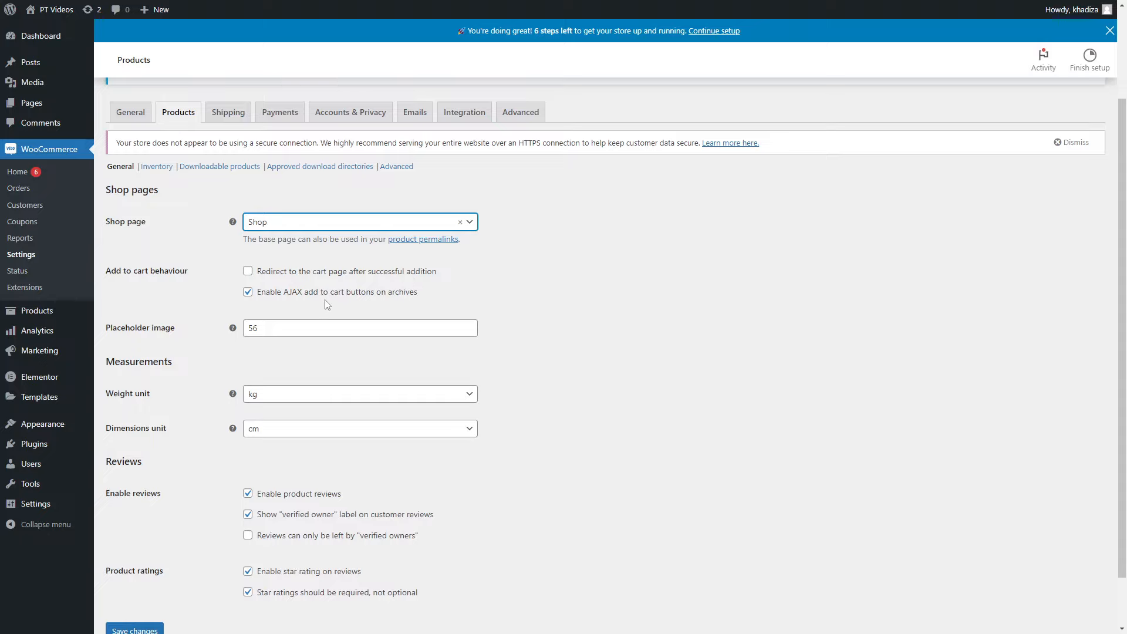
# - Look over the Products settings and check the available weight units, keeping kg selected
pyautogui.scroll(-1, 324, 304)
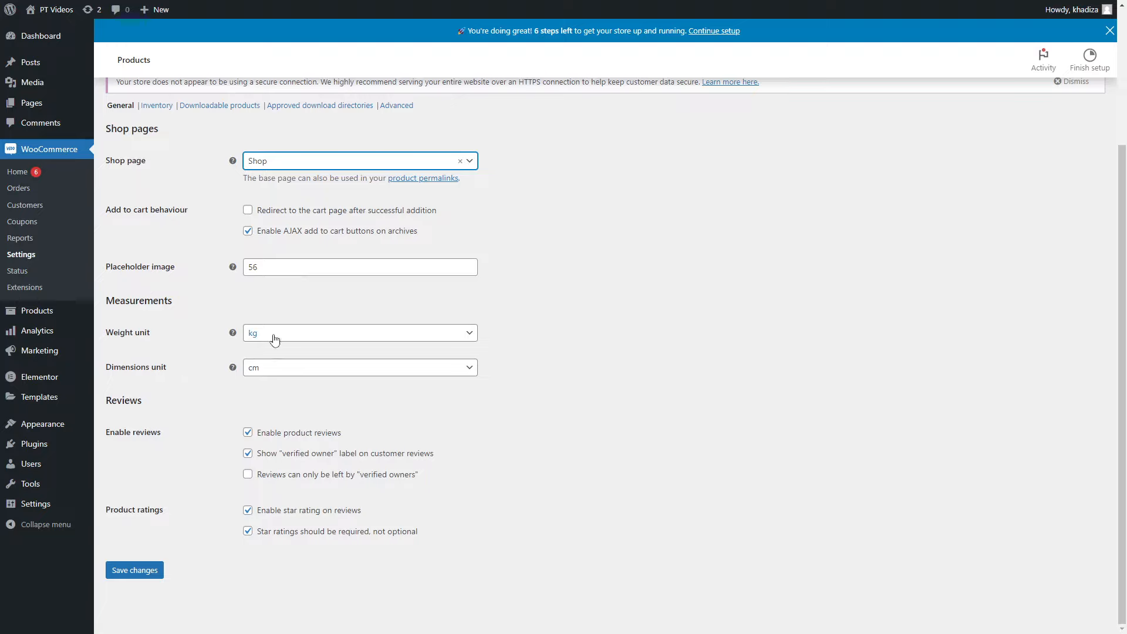
pyautogui.scroll(1, 532, 361)
pyautogui.scroll(3, 531, 361)
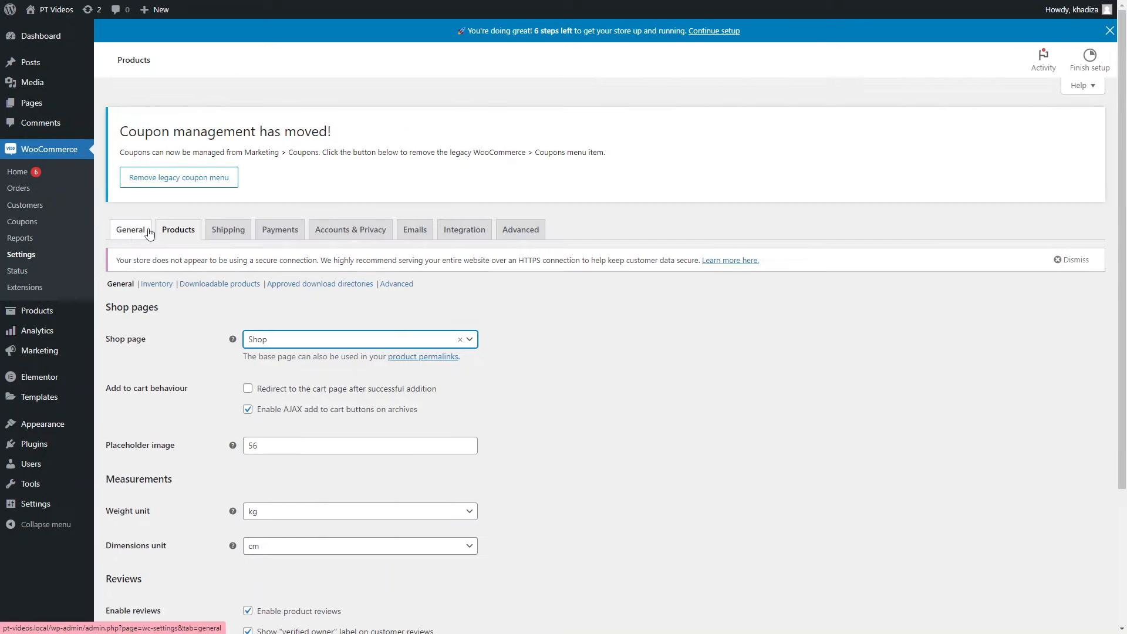
pyautogui.scroll(-3, 331, 342)
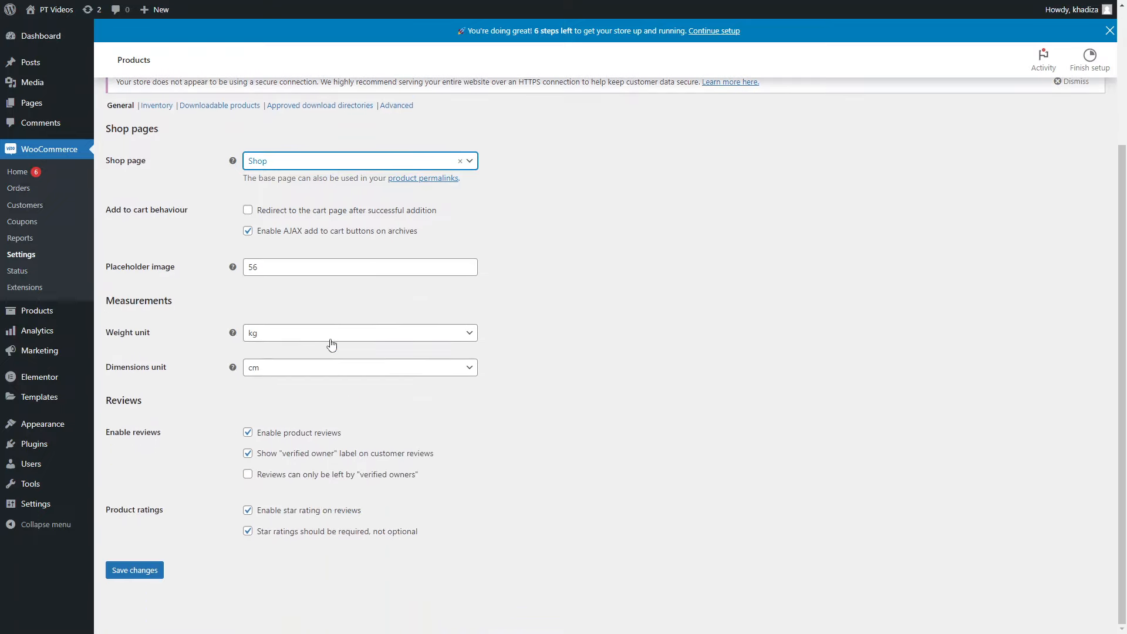
pyautogui.click(300, 335)
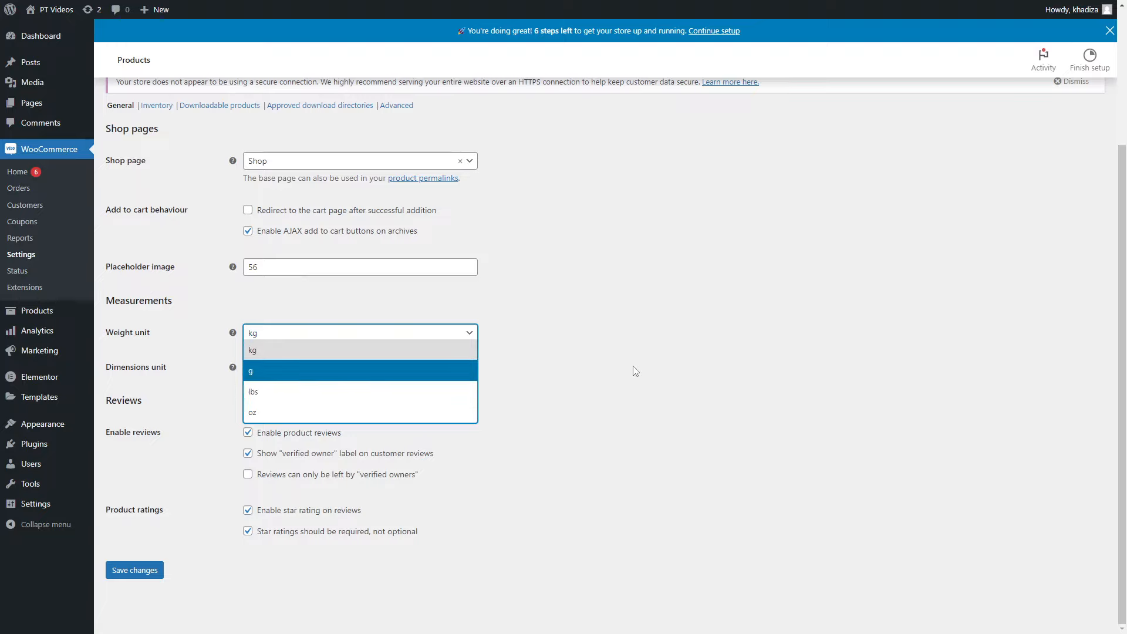
pyautogui.click(614, 373)
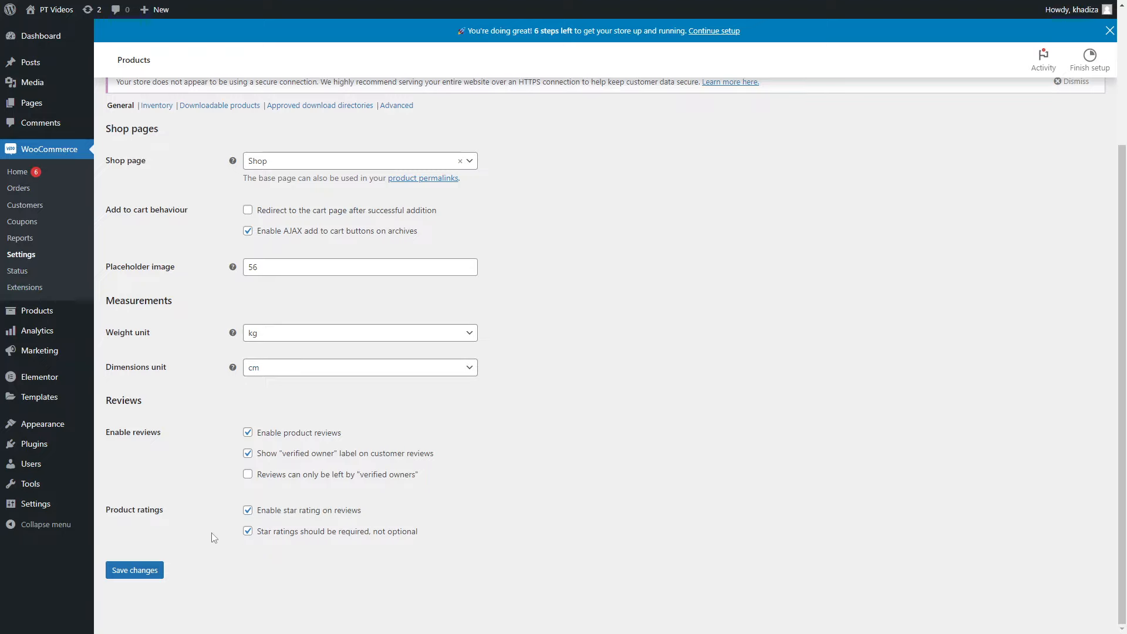
# - Try turning product reviews off, and enable them again
pyautogui.click(311, 434)
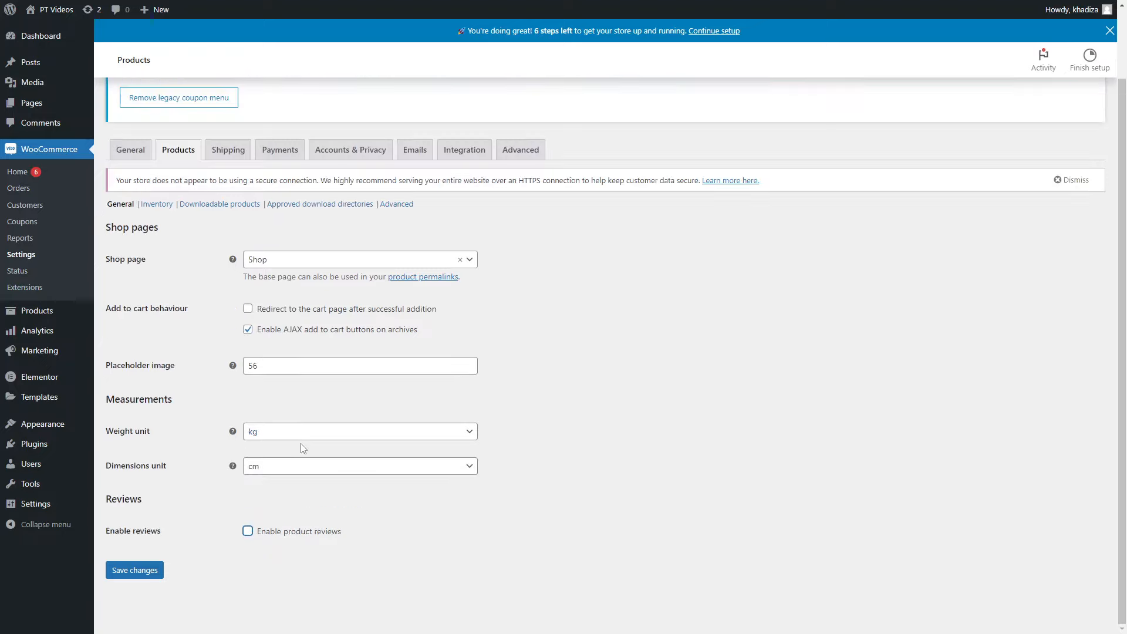
pyautogui.click(266, 534)
pyautogui.scroll(-2, 267, 538)
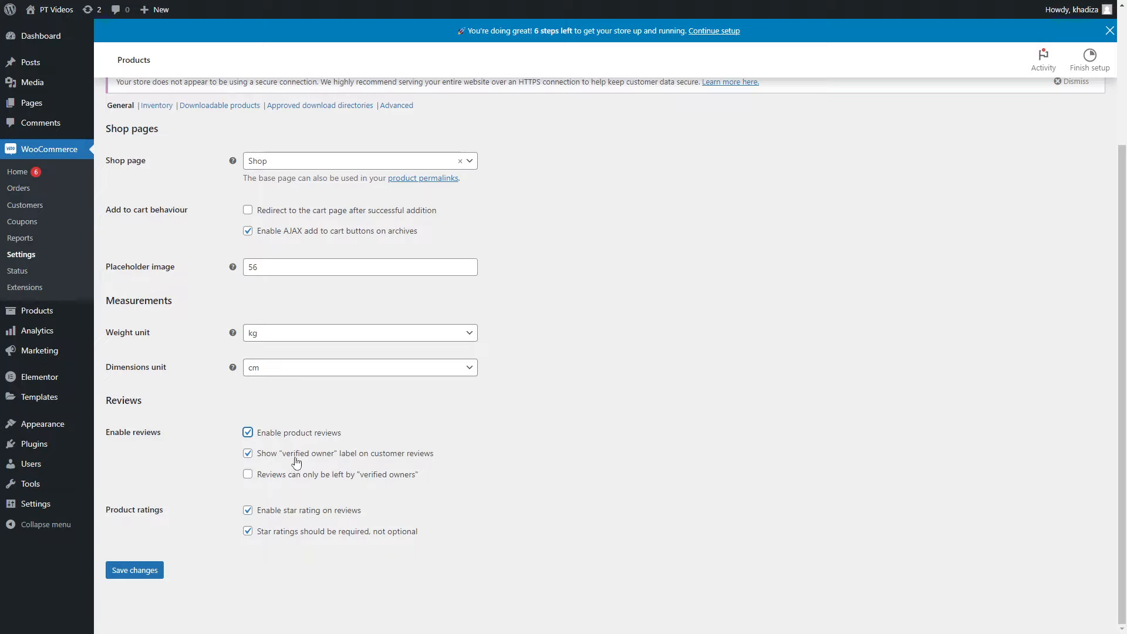
# - Disable product reviews and save the general Products settings
pyautogui.click(289, 474)
pyautogui.click(311, 442)
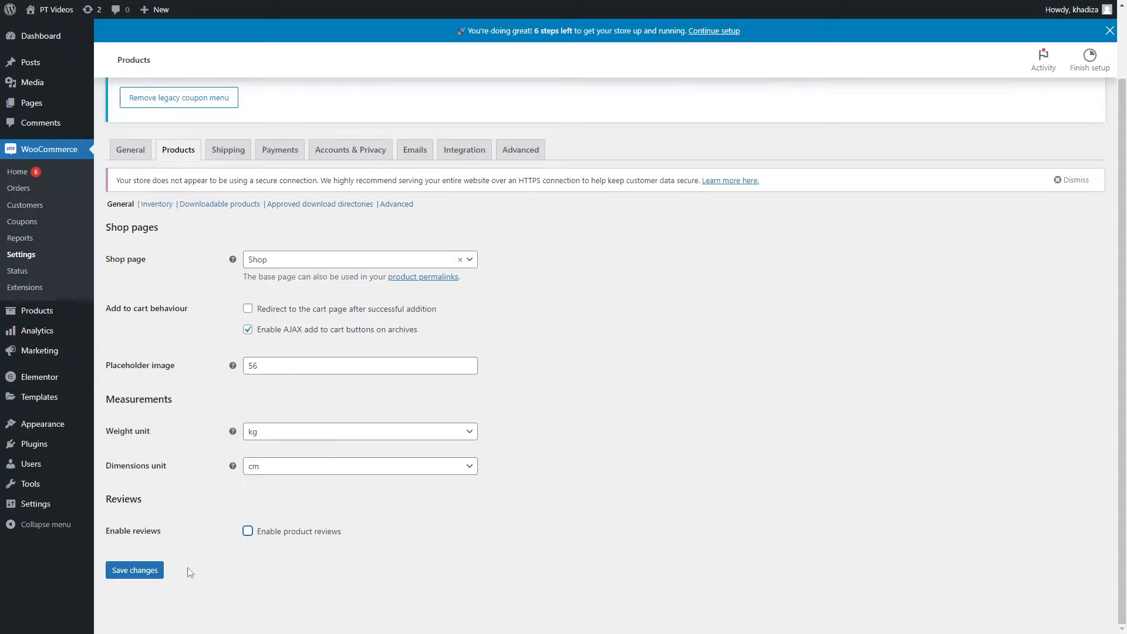
pyautogui.click(144, 571)
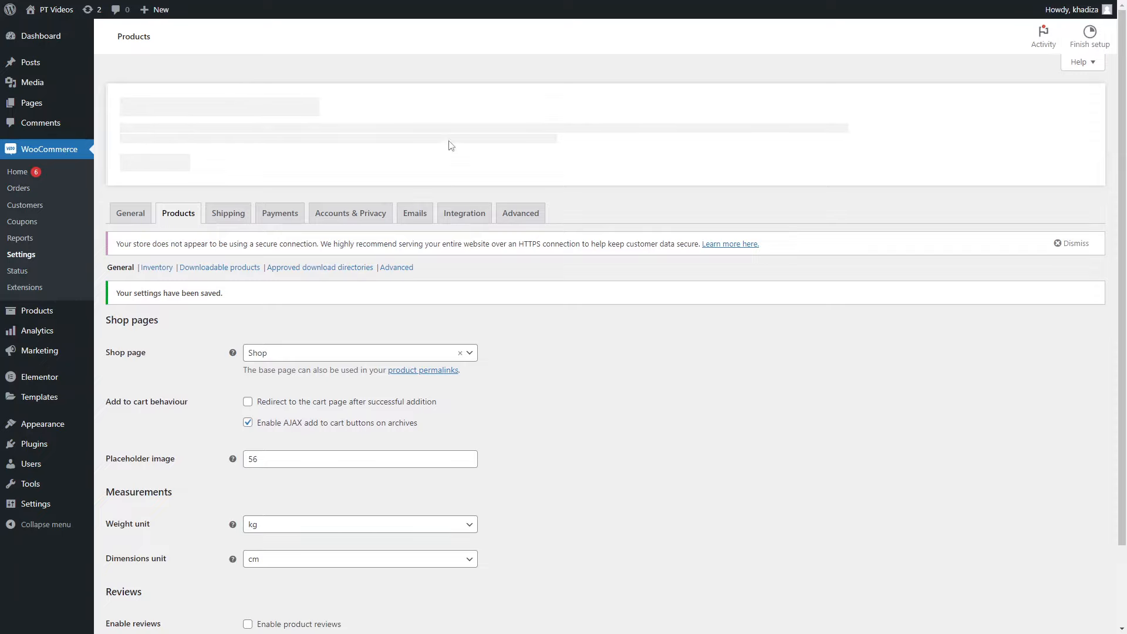
# - Open the Inventory settings for products and set the hold stock time to 0 minutes
pyautogui.click(159, 268)
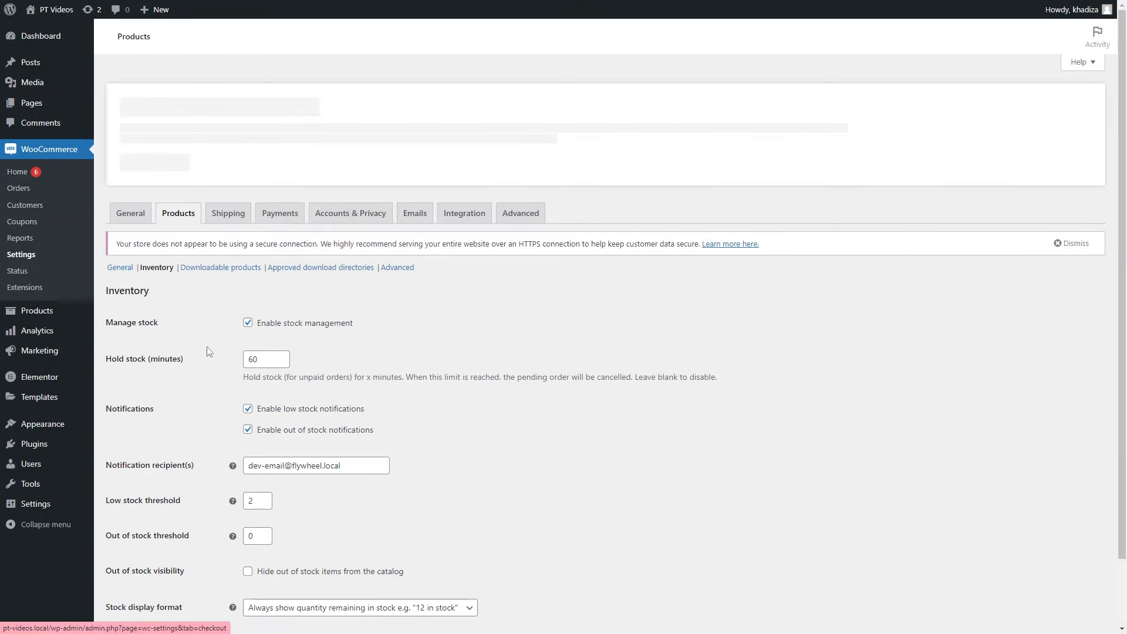
pyautogui.scroll(-2, 234, 323)
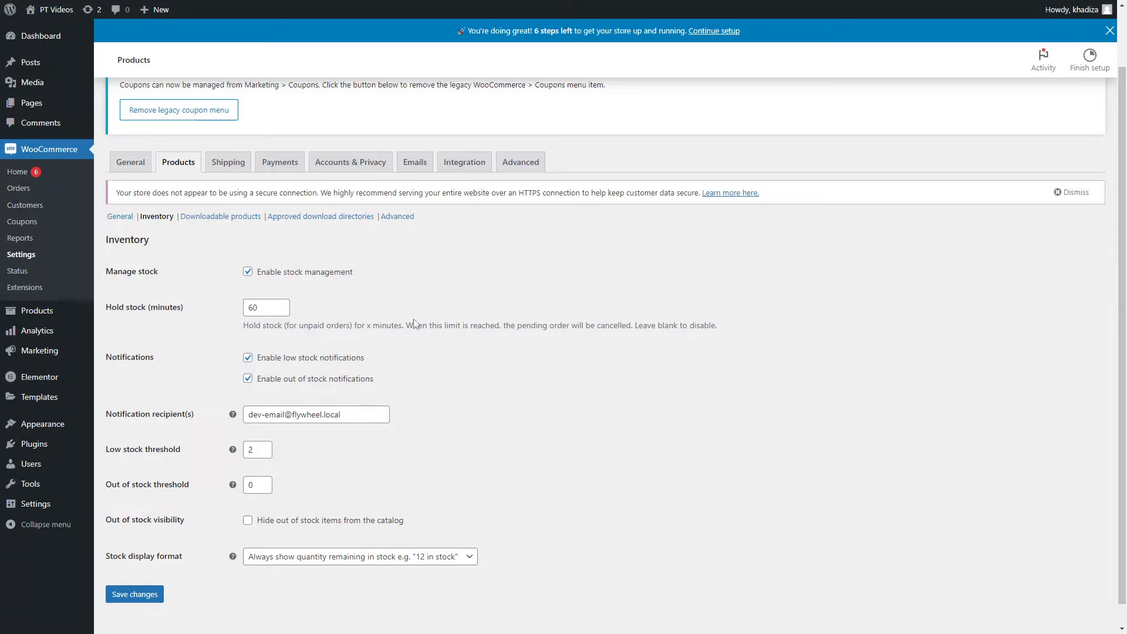
pyautogui.moveTo(276, 307); pyautogui.dragTo(229, 313)
pyautogui.write('0')
pyautogui.click(272, 323)
# - Check the notification recipient entry and set the low stock threshold to 10
pyautogui.click(352, 418)
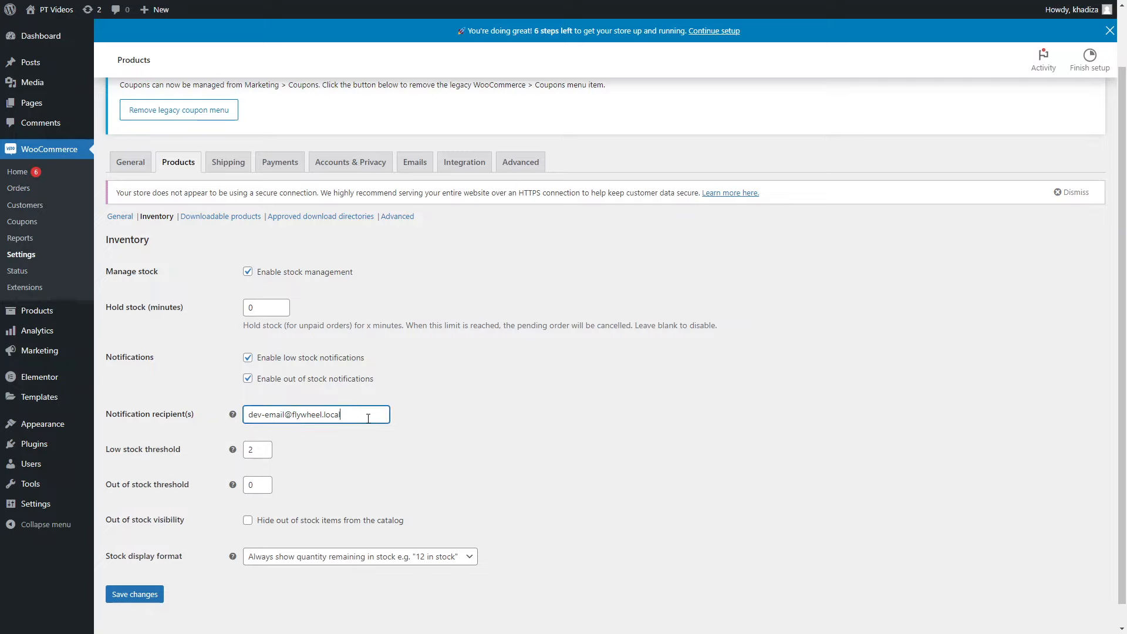
pyautogui.write(',')
pyautogui.moveTo(258, 450); pyautogui.dragTo(214, 457)
pyautogui.write('10')
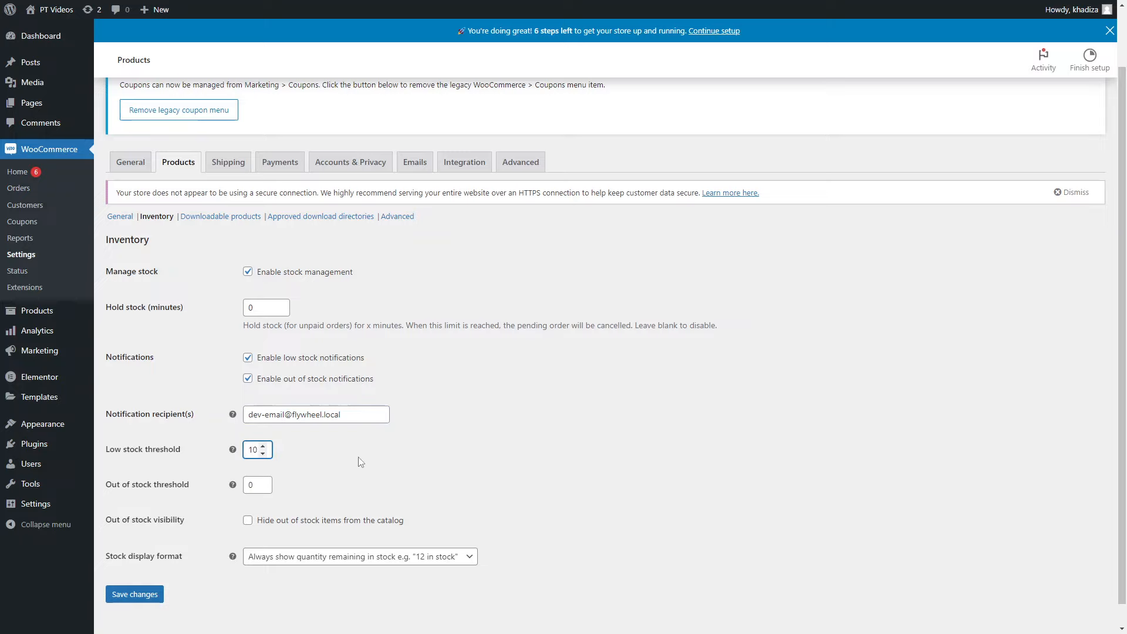
pyautogui.click(386, 468)
# - Try hiding out of stock items from the catalog, and turn the option off again
pyautogui.click(254, 523)
pyautogui.click(247, 522)
pyautogui.scroll(-1, 396, 512)
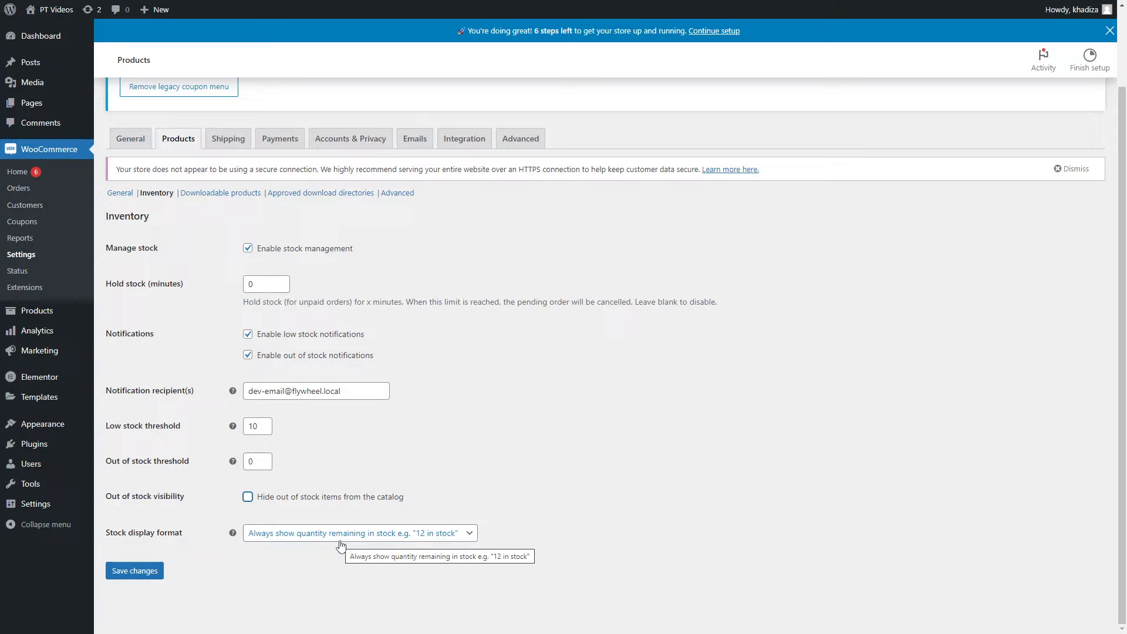
# - Set the stock display format to "Never show quantity remaining in stock" and save the Inventory settings
pyautogui.click(340, 541)
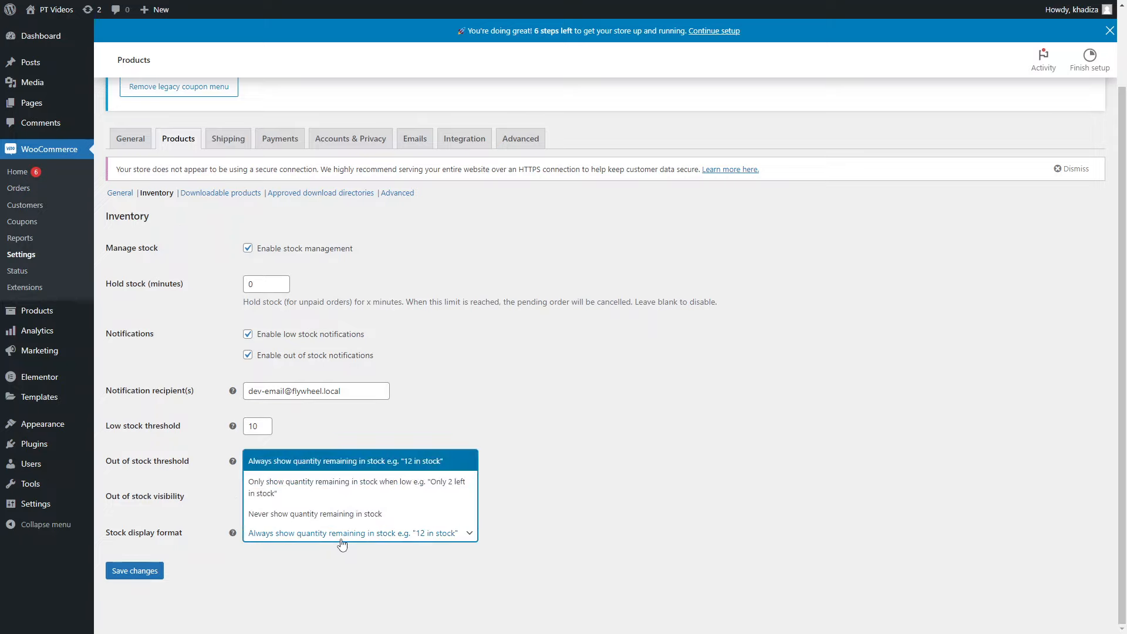
pyautogui.click(345, 493)
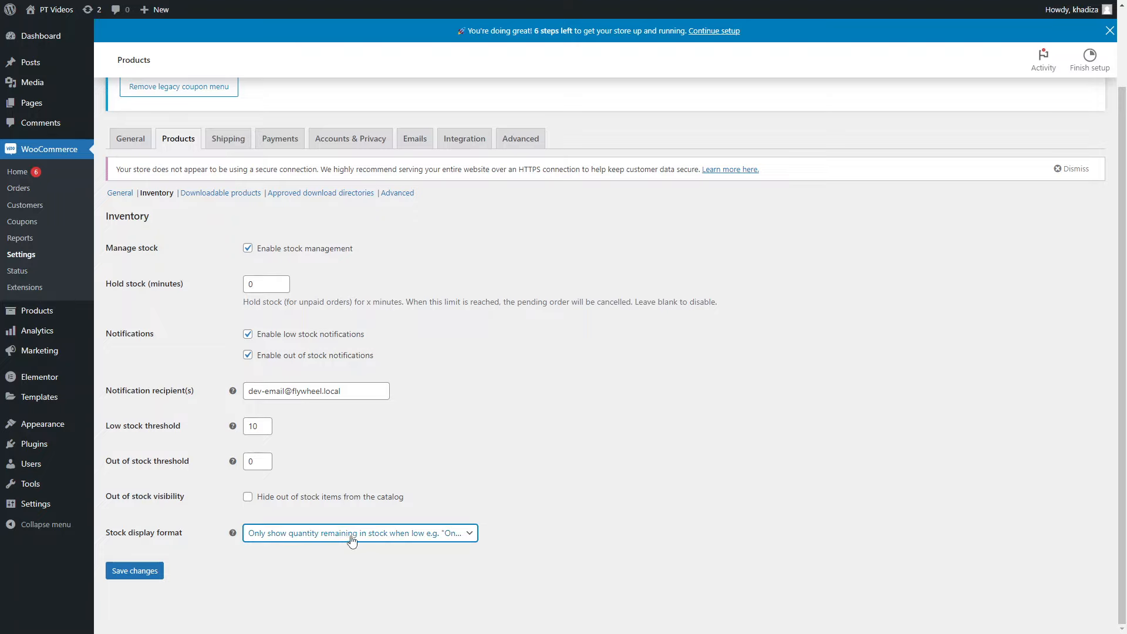
pyautogui.click(450, 537)
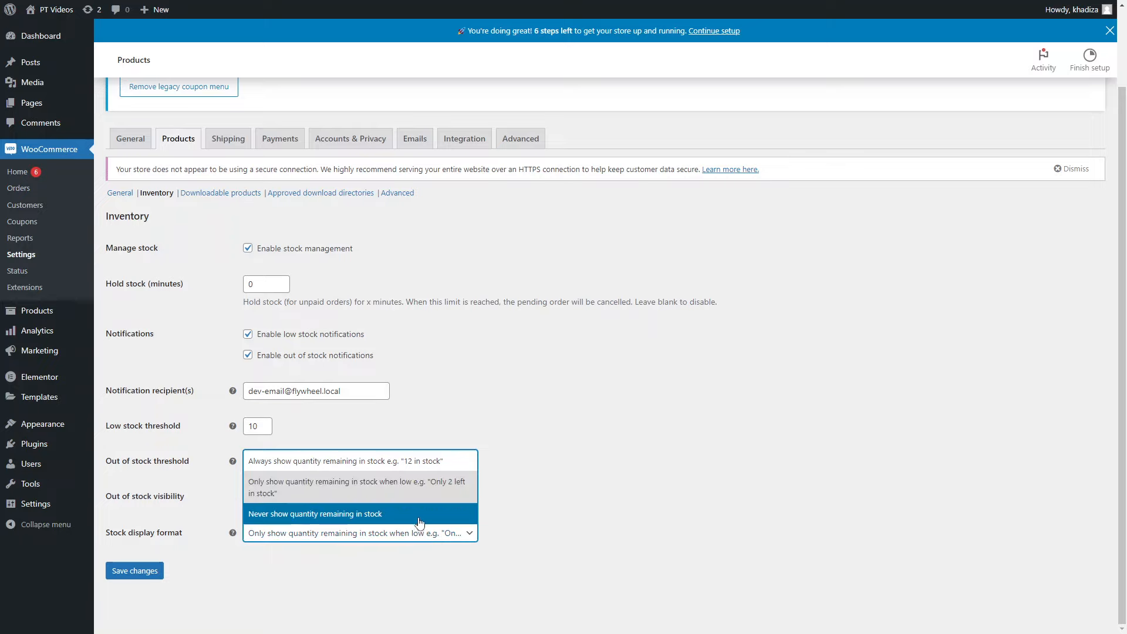
pyautogui.click(419, 520)
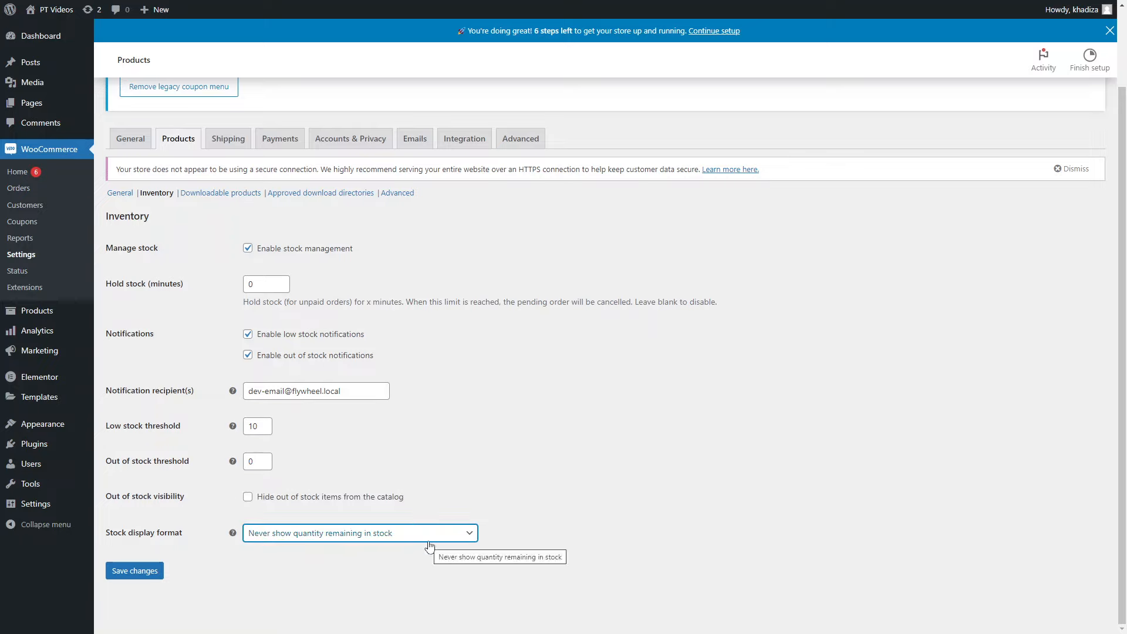
pyautogui.click(429, 544)
pyautogui.click(430, 522)
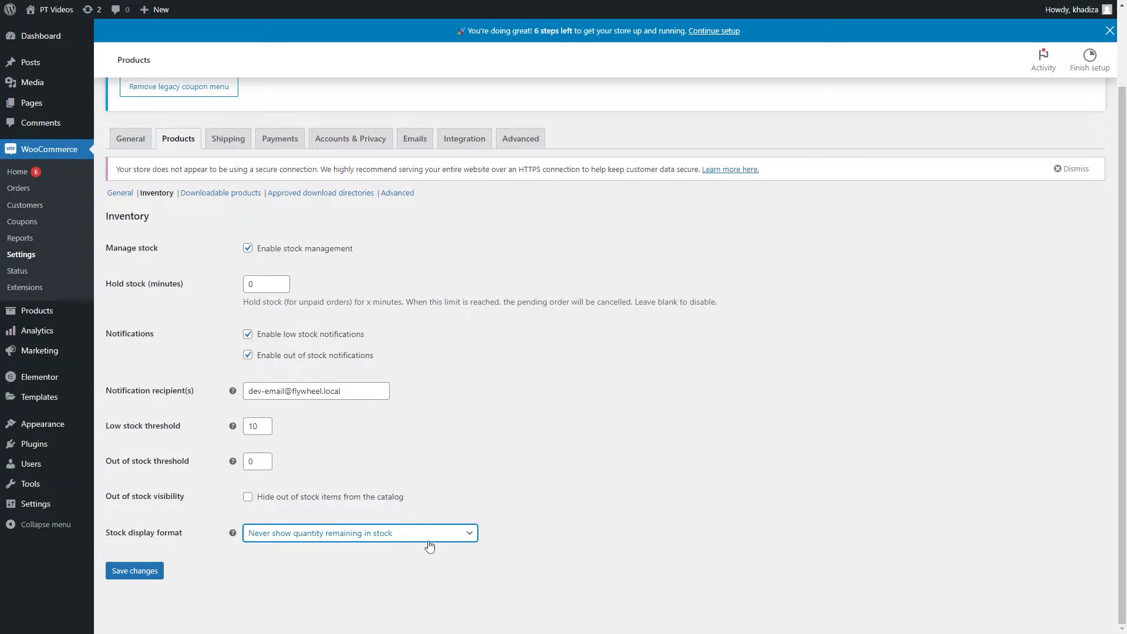
pyautogui.click(430, 545)
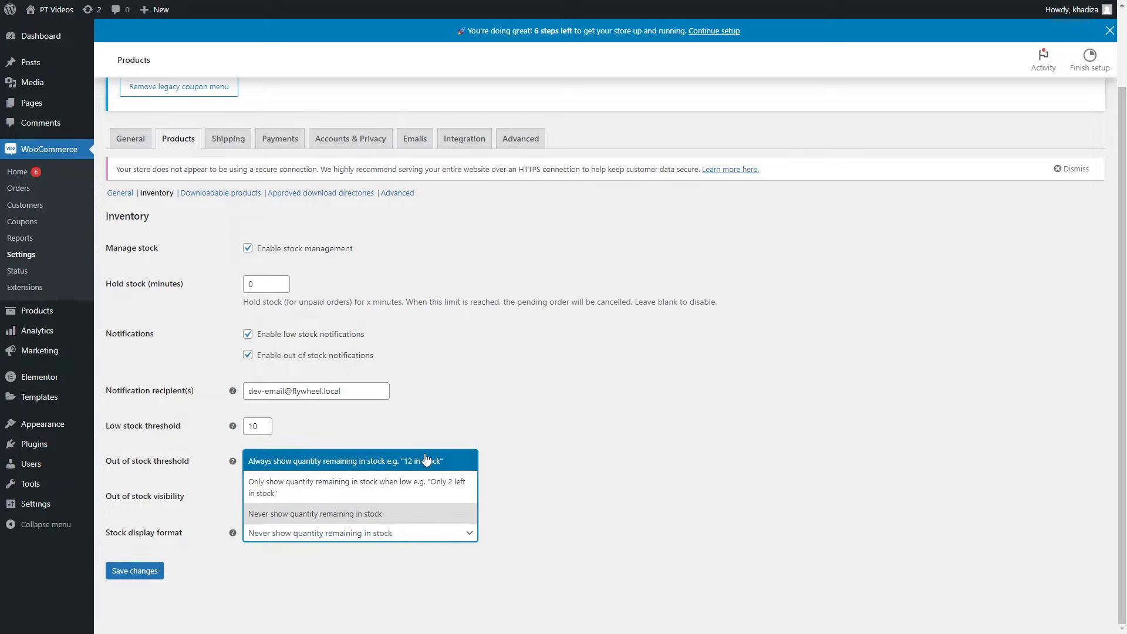
pyautogui.click(427, 514)
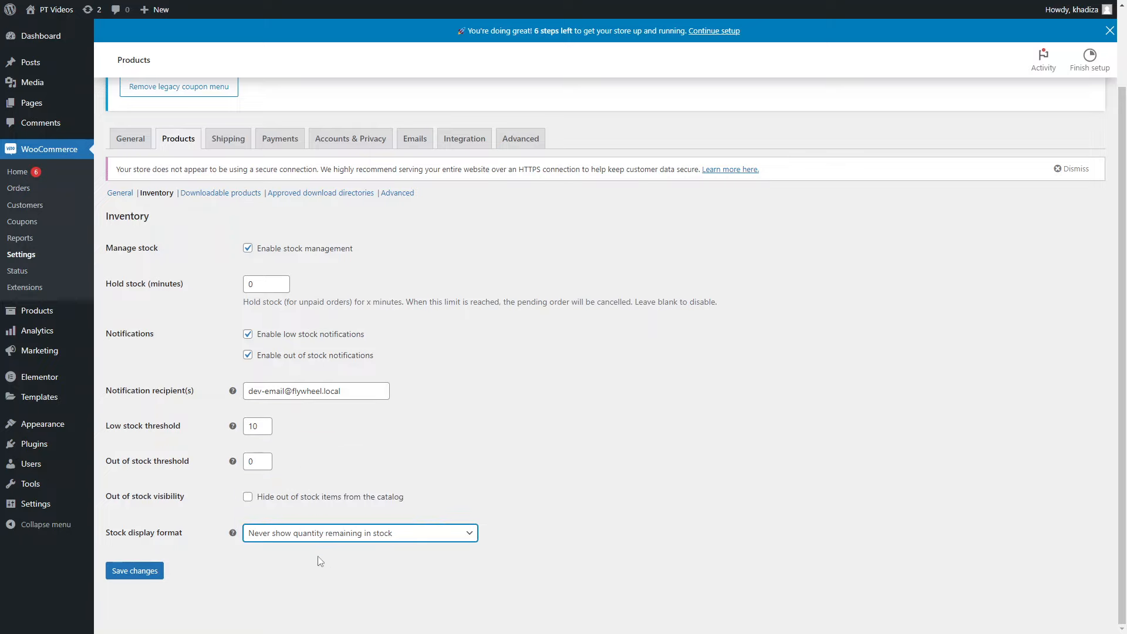
pyautogui.click(146, 572)
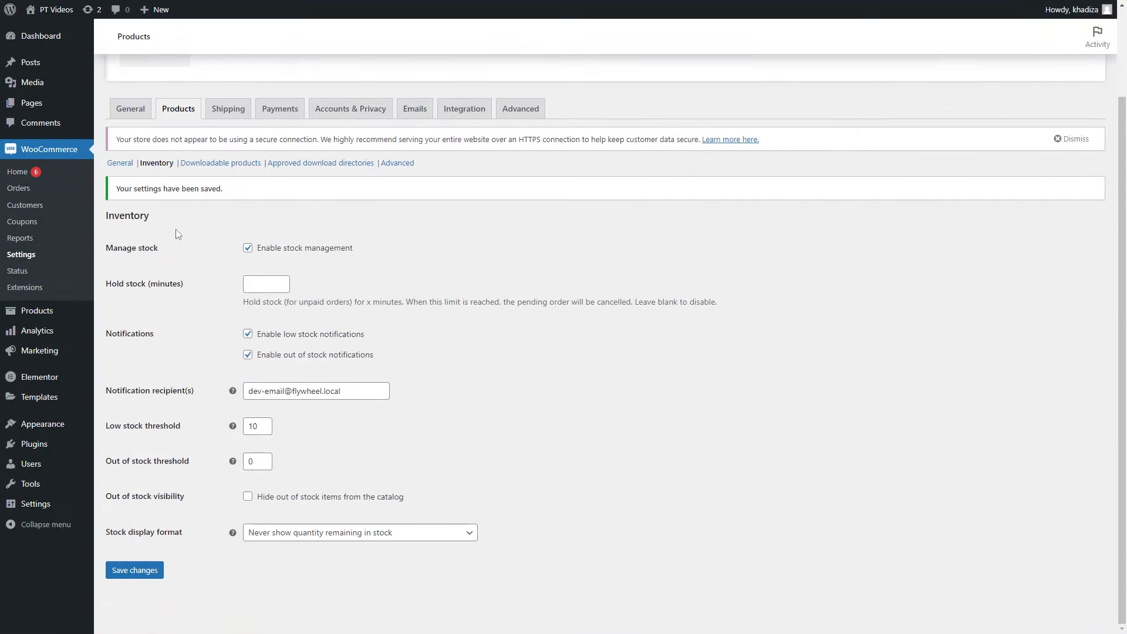
# - Open the Downloadable products settings, try Redirect only (Insecure) as the file download method, and return to Force downloads
pyautogui.click(230, 169)
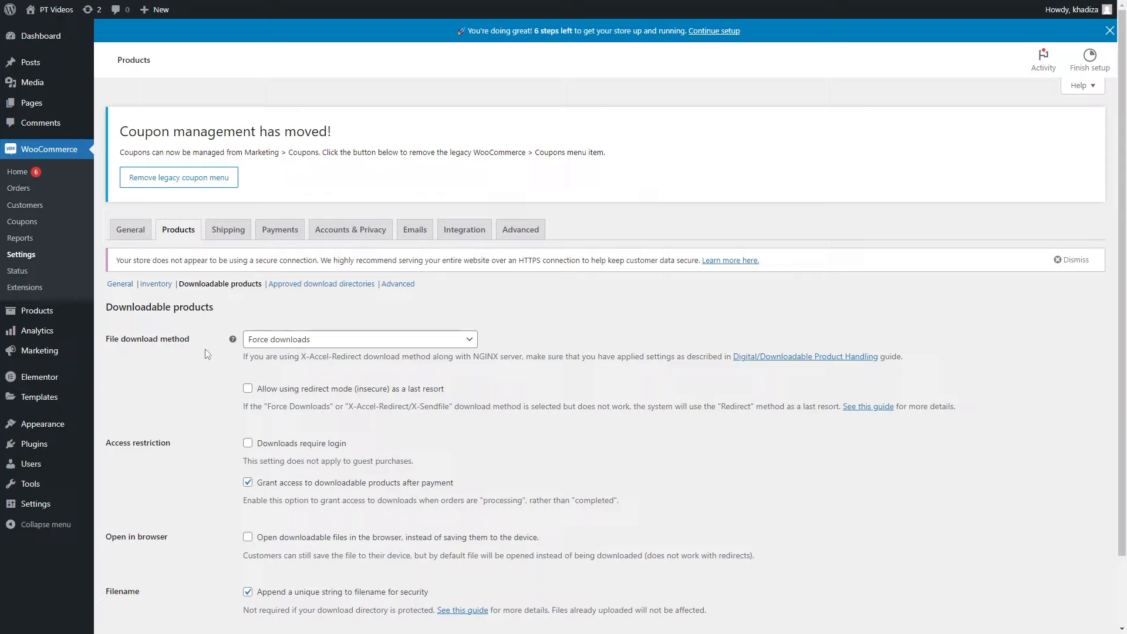
pyautogui.scroll(-1, 212, 353)
pyautogui.scroll(-2, 212, 353)
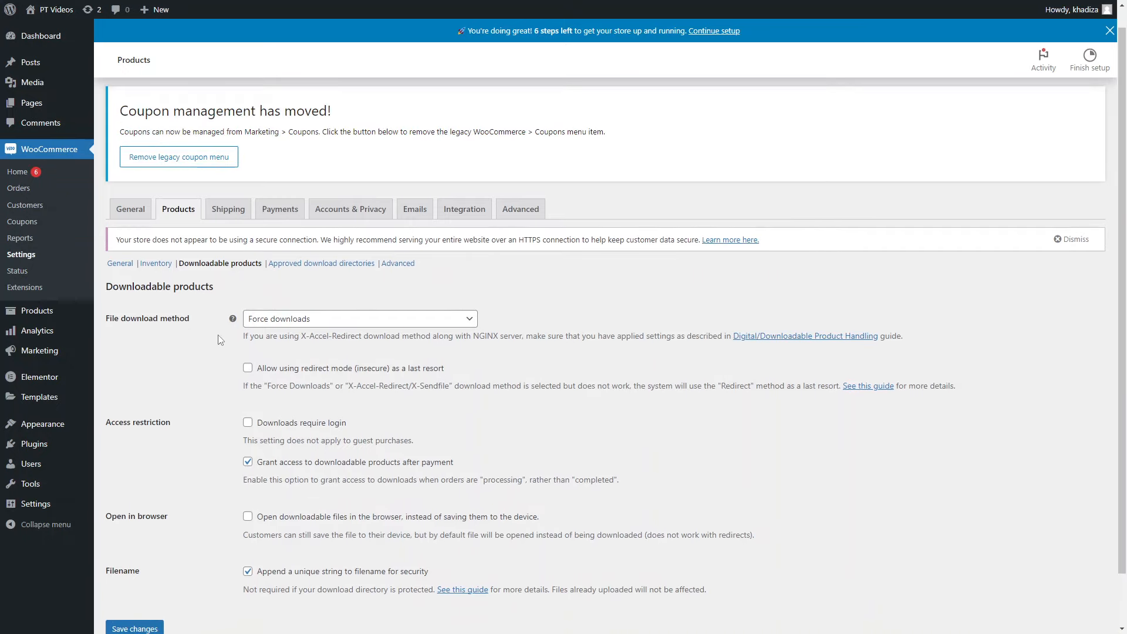
pyautogui.click(274, 324)
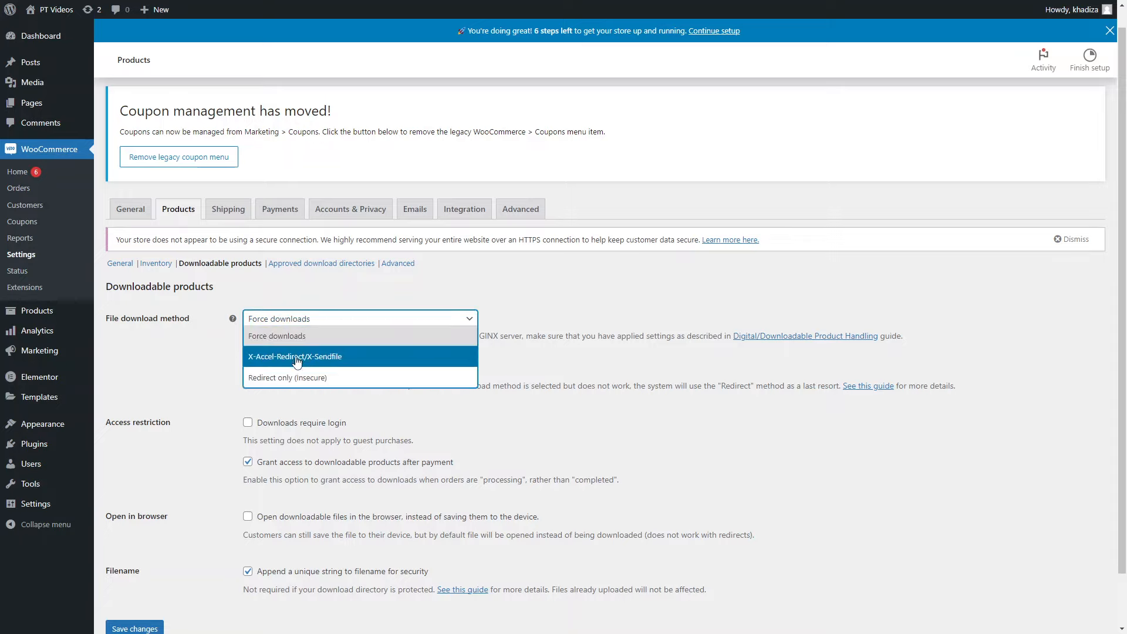
pyautogui.click(296, 377)
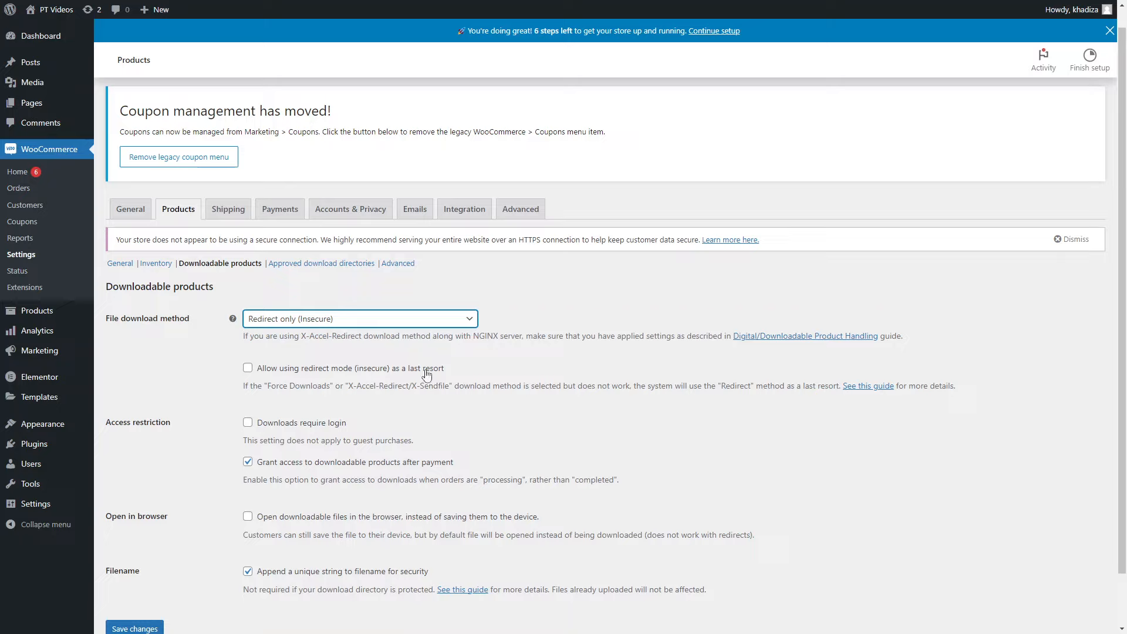
pyautogui.click(399, 319)
pyautogui.click(402, 332)
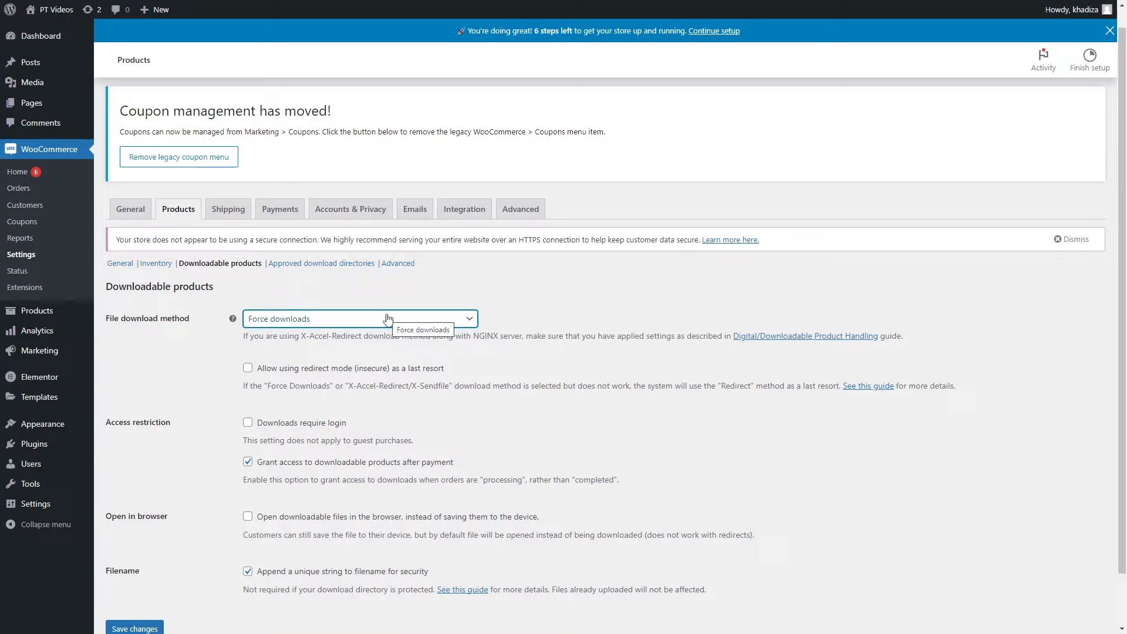
# - Check the file download methods again, trying Redirect only (Insecure) before restoring Force downloads
pyautogui.click(358, 322)
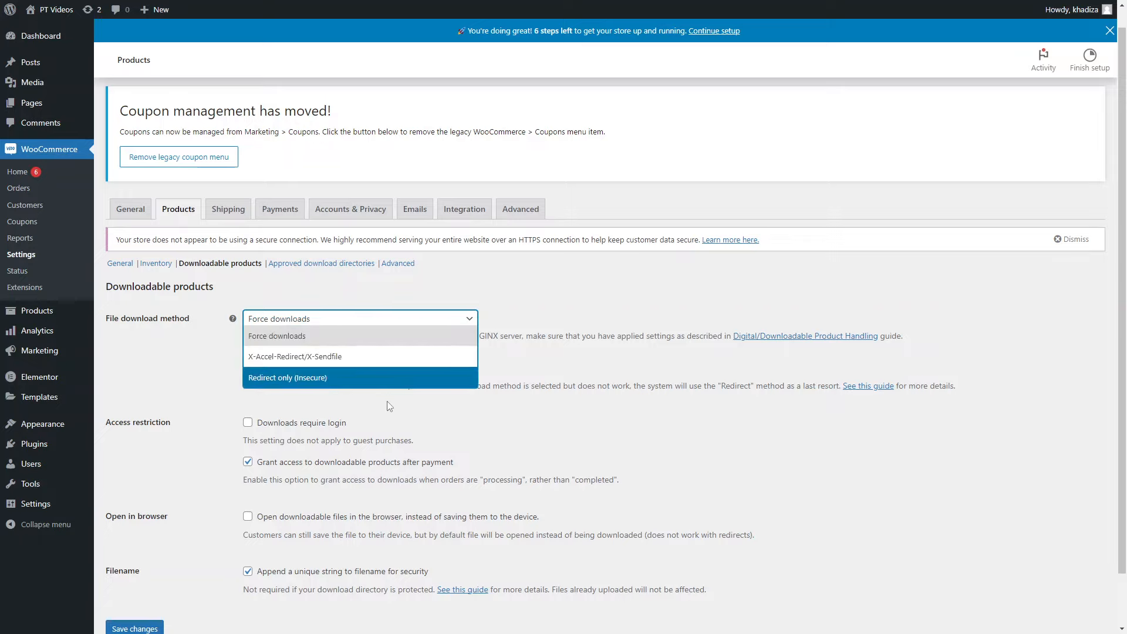
pyautogui.click(390, 407)
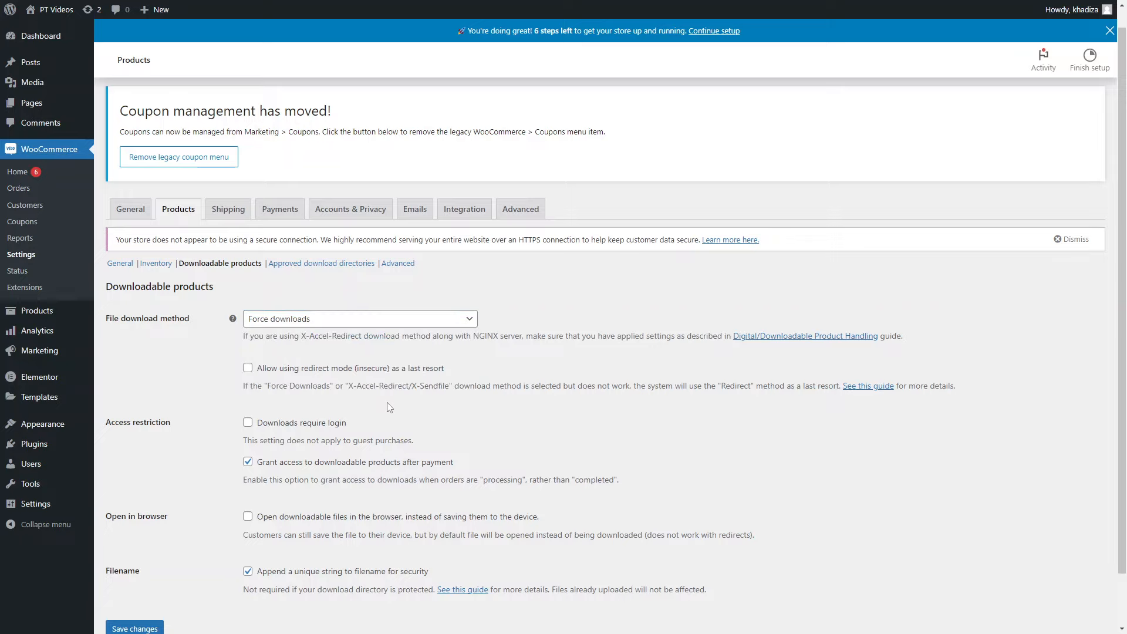
pyautogui.click(302, 318)
pyautogui.click(311, 375)
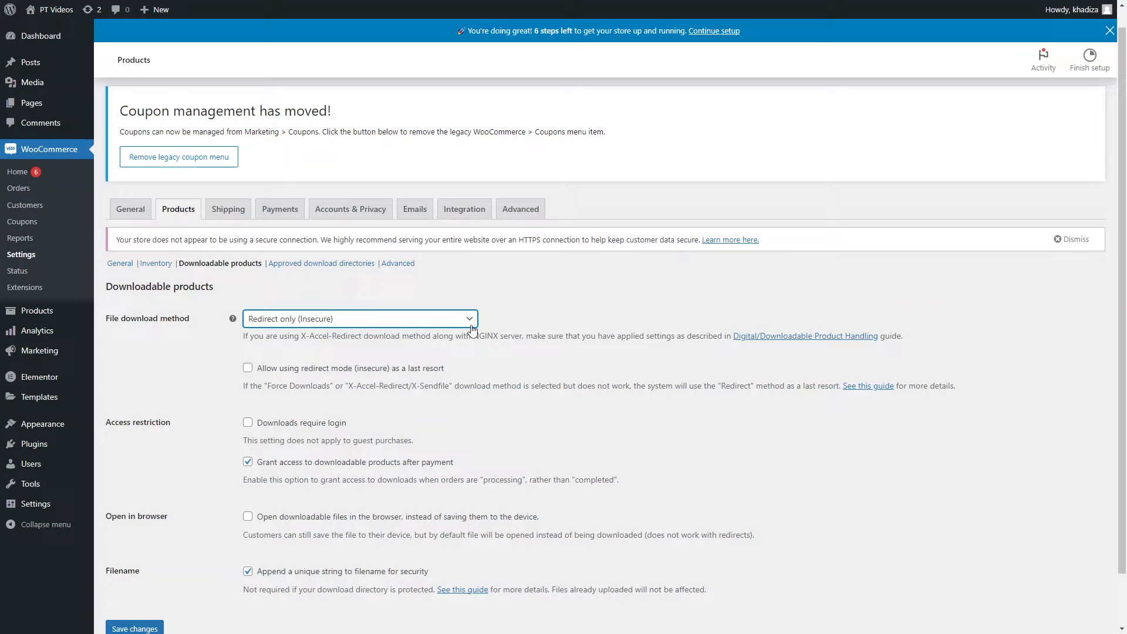
pyautogui.click(405, 320)
pyautogui.click(359, 338)
# - Require login for downloads, with access still granted after payment, and save the Downloadable products settings
pyautogui.scroll(-1, 315, 373)
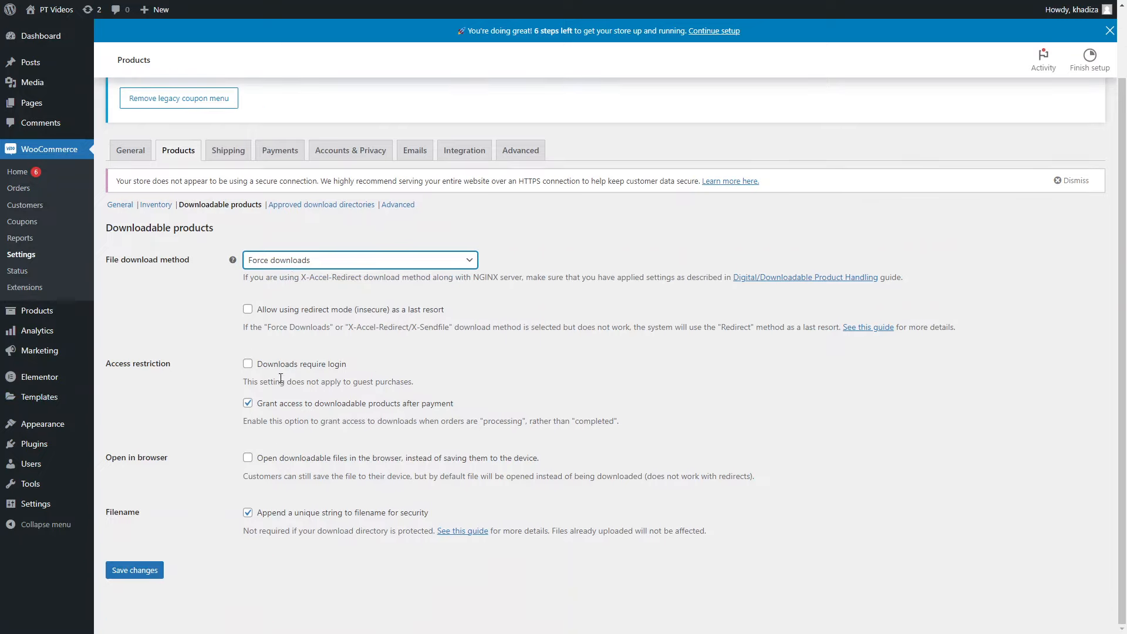
pyautogui.click(331, 369)
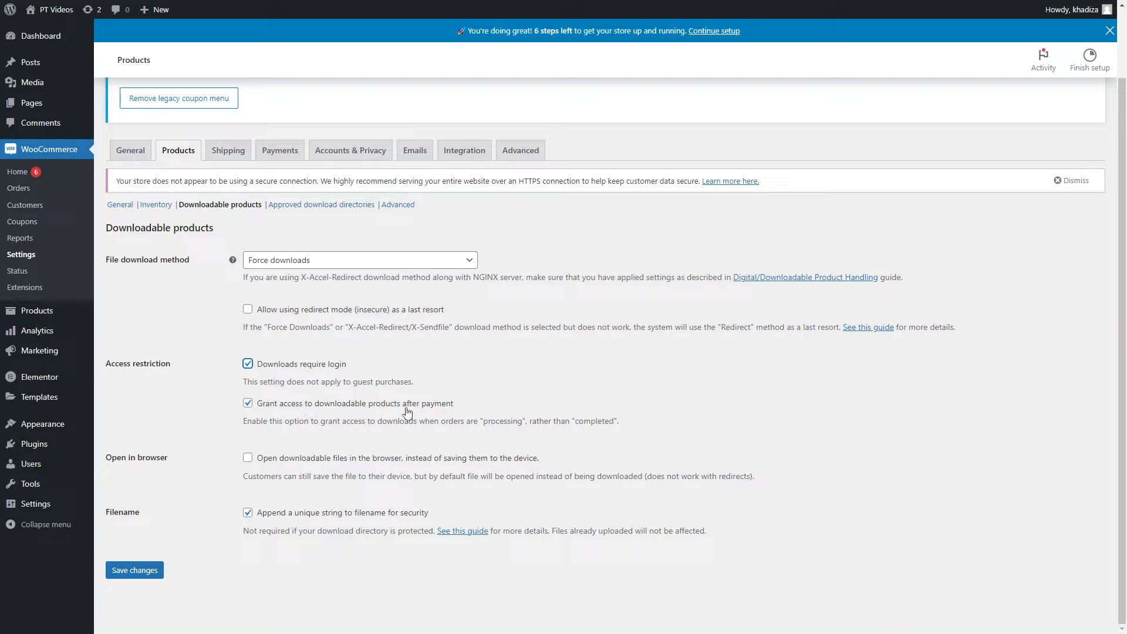
pyautogui.click(409, 407)
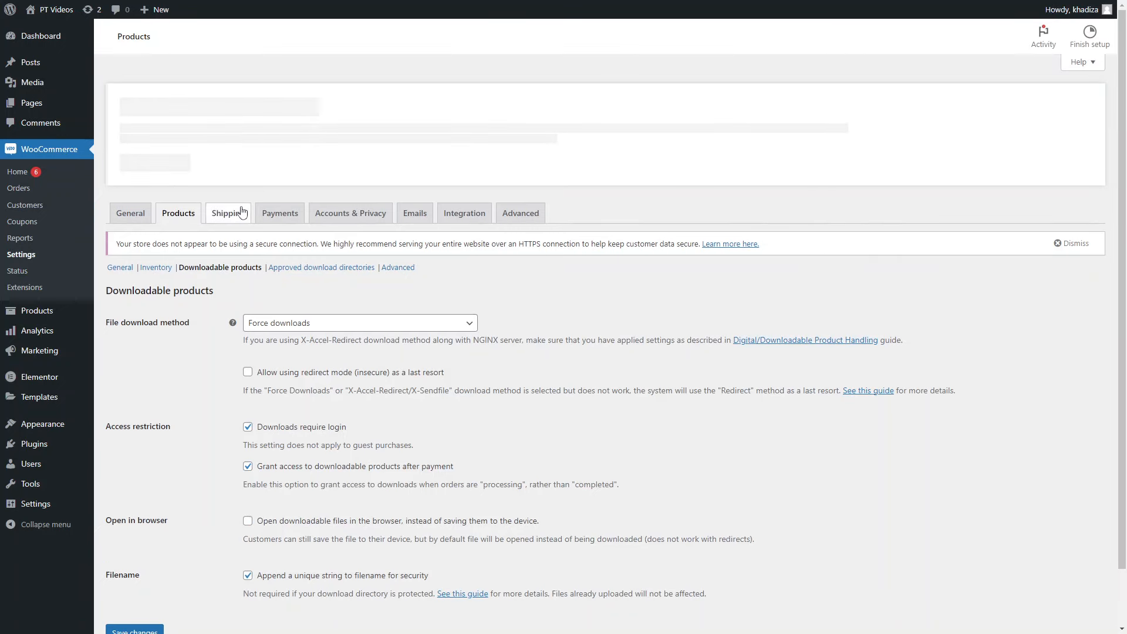
# - Look over the shipping zones in the Shipping settings and open the Payments settings
pyautogui.click(244, 217)
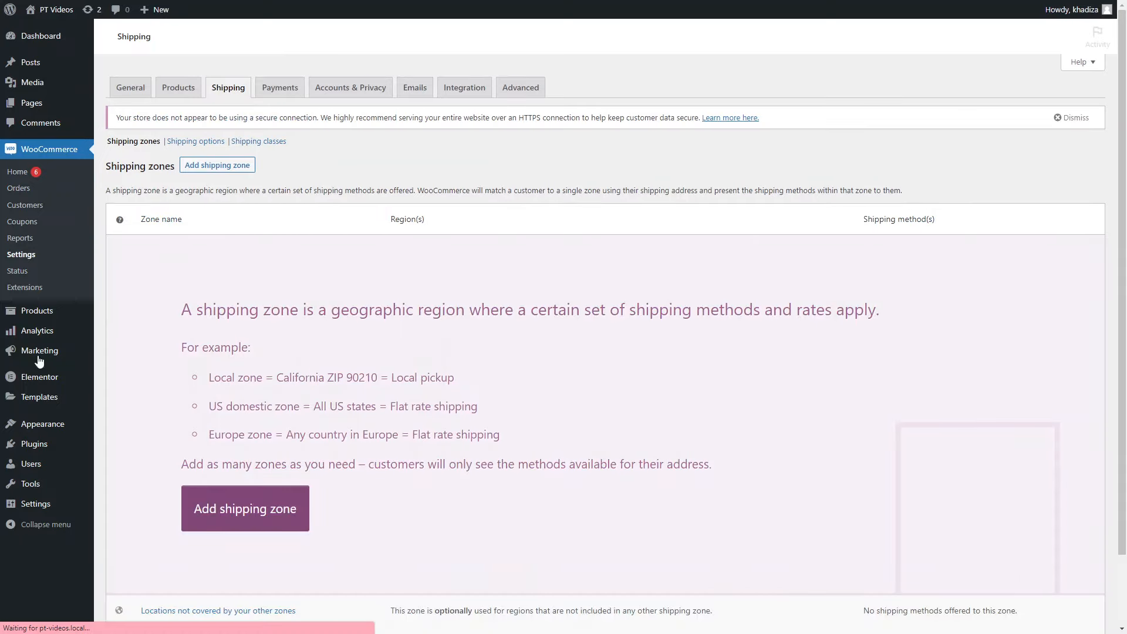
pyautogui.scroll(-3, 569, 452)
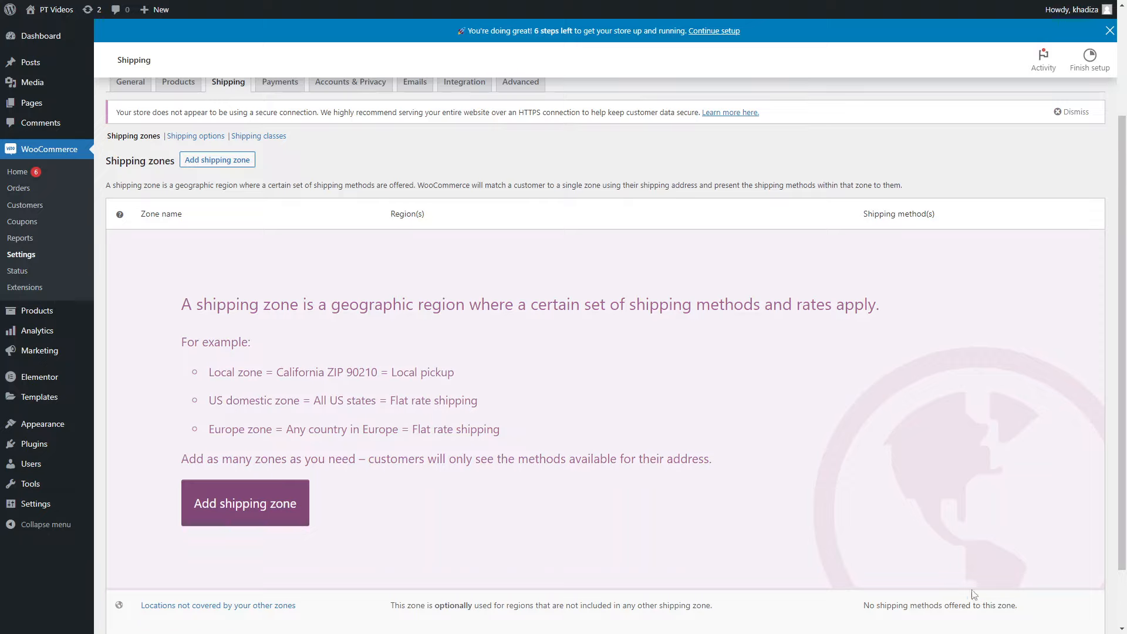
pyautogui.scroll(3, 1039, 494)
pyautogui.click(299, 233)
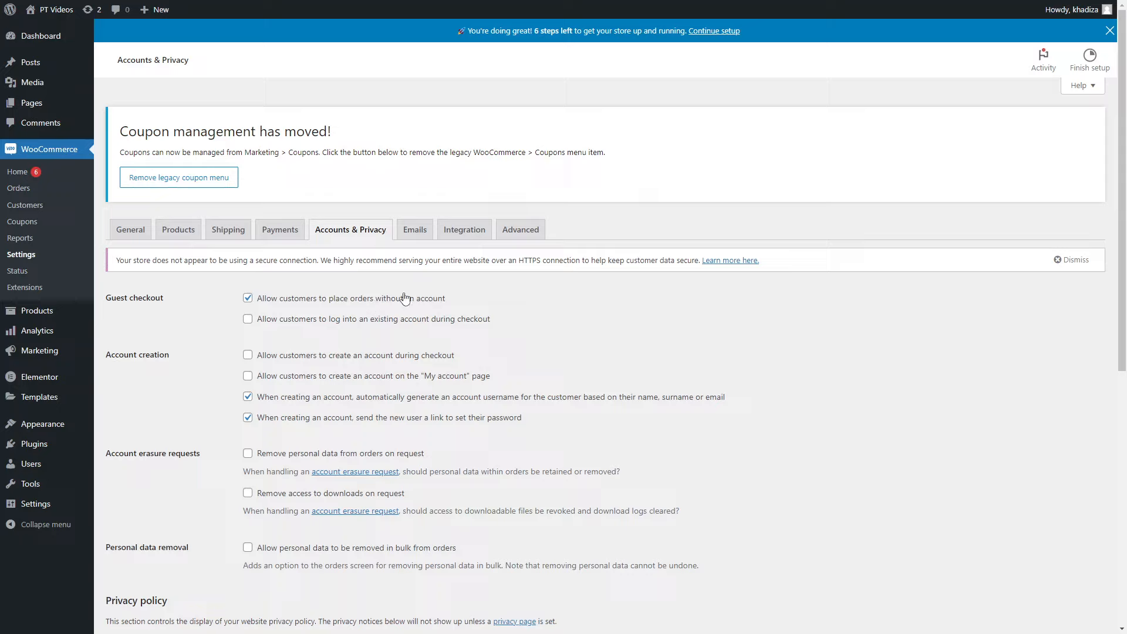
# - Try the guest checkout options in Accounts & Privacy, allowing customers to log in and create an account during checkout
pyautogui.click(427, 324)
pyautogui.click(438, 323)
pyautogui.click(365, 303)
pyautogui.click(346, 324)
pyautogui.click(351, 305)
pyautogui.click(315, 360)
pyautogui.scroll(-2, 390, 534)
pyautogui.scroll(2, 396, 499)
# - Open the Emails settings without saving the account changes, and look over the list of email notifications
pyautogui.click(423, 231)
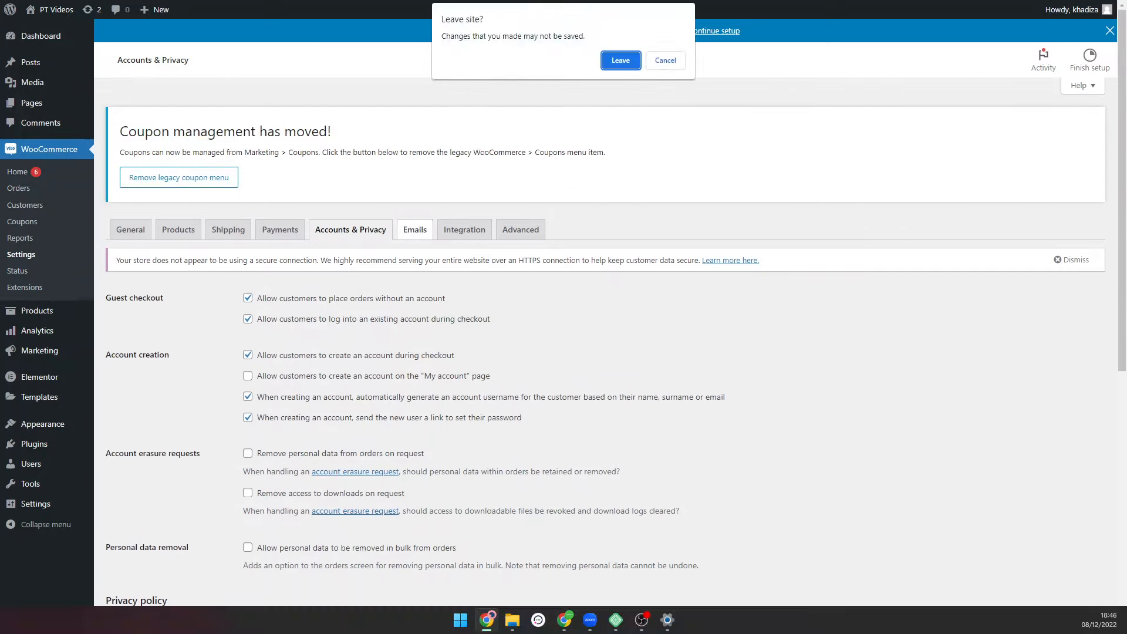
pyautogui.click(620, 61)
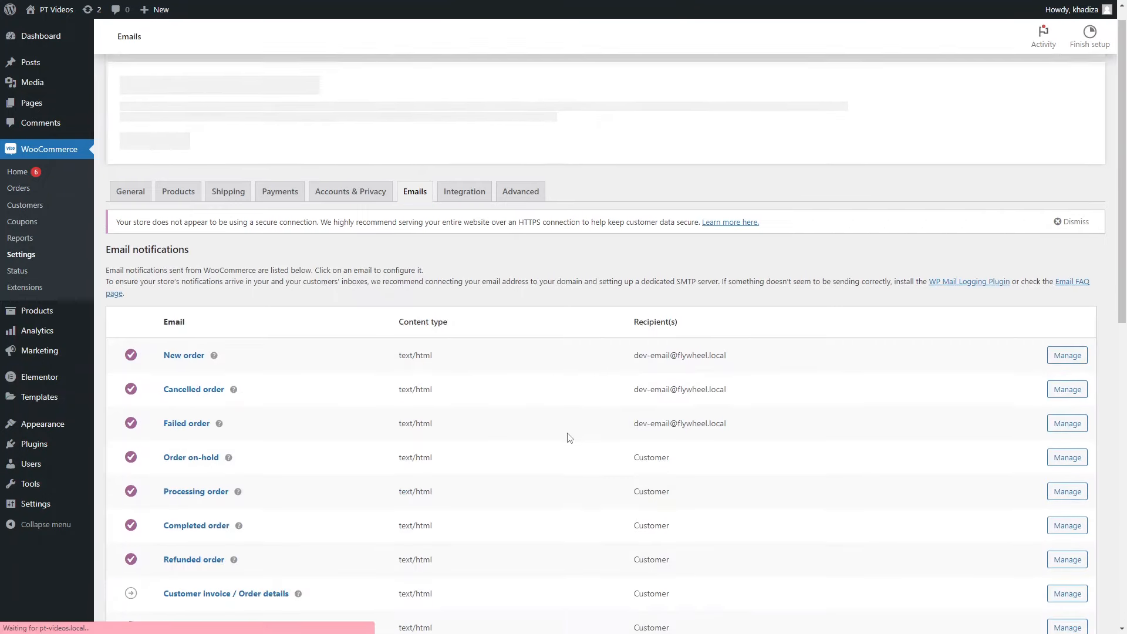
pyautogui.scroll(-4, 574, 434)
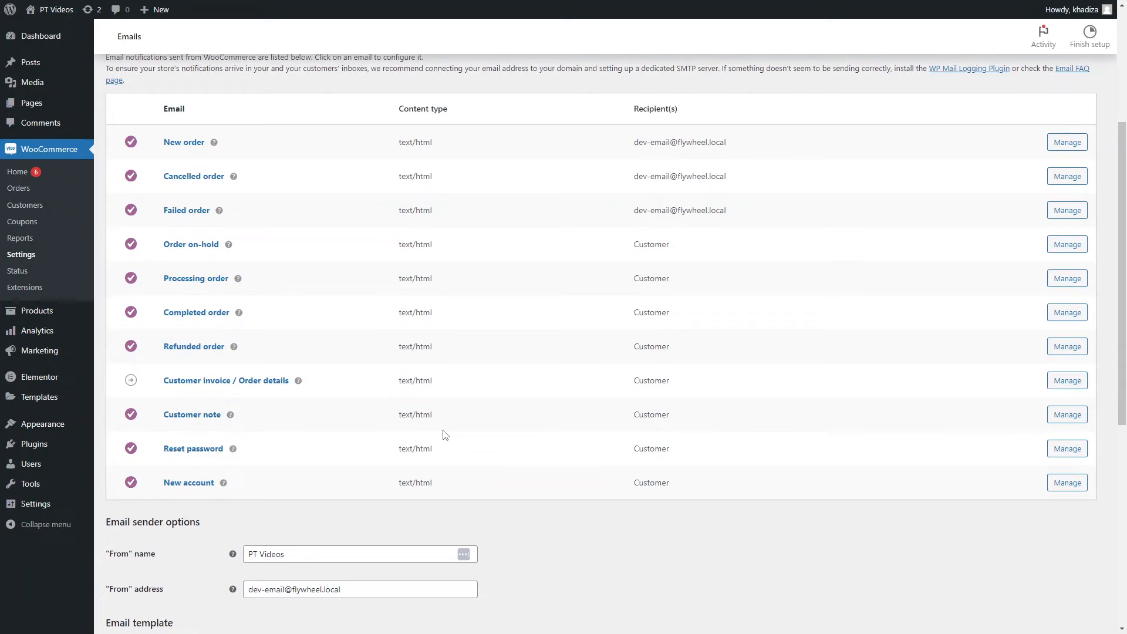
pyautogui.scroll(1, 411, 453)
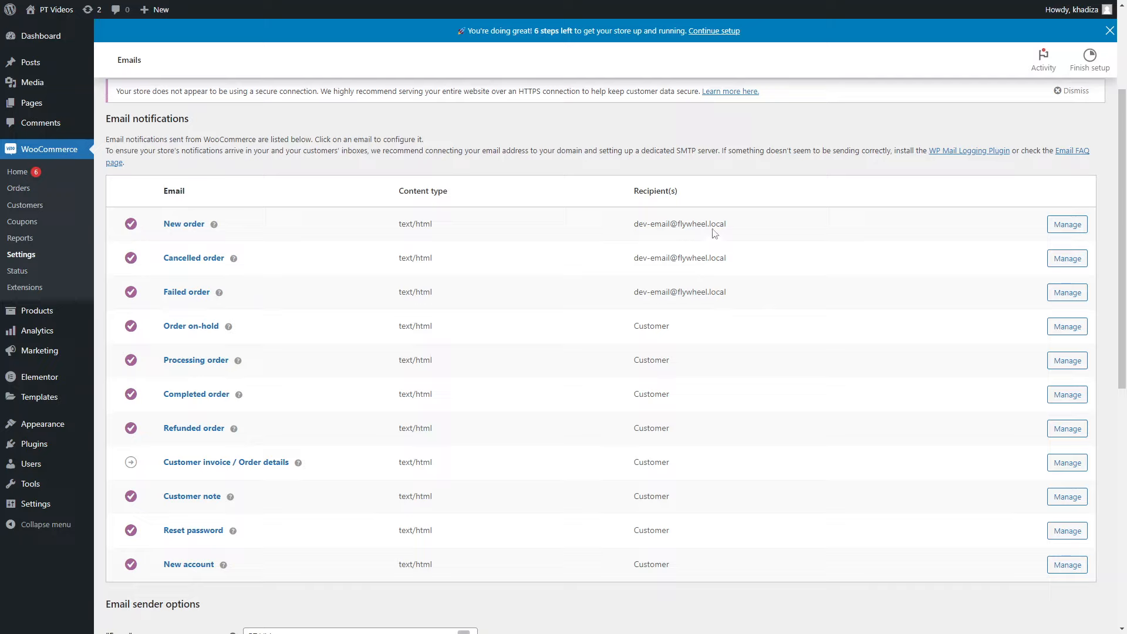
pyautogui.scroll(-2, 828, 244)
pyautogui.scroll(3, 825, 246)
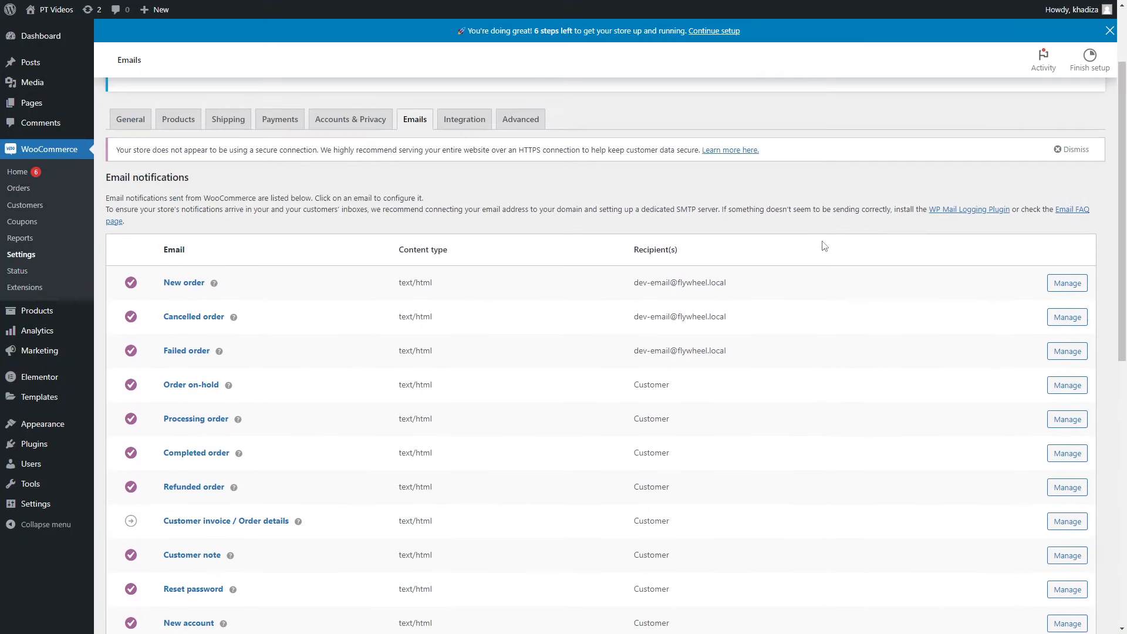
# - Open the New order email notification, look over its fields and try disabling the notification
pyautogui.click(1060, 286)
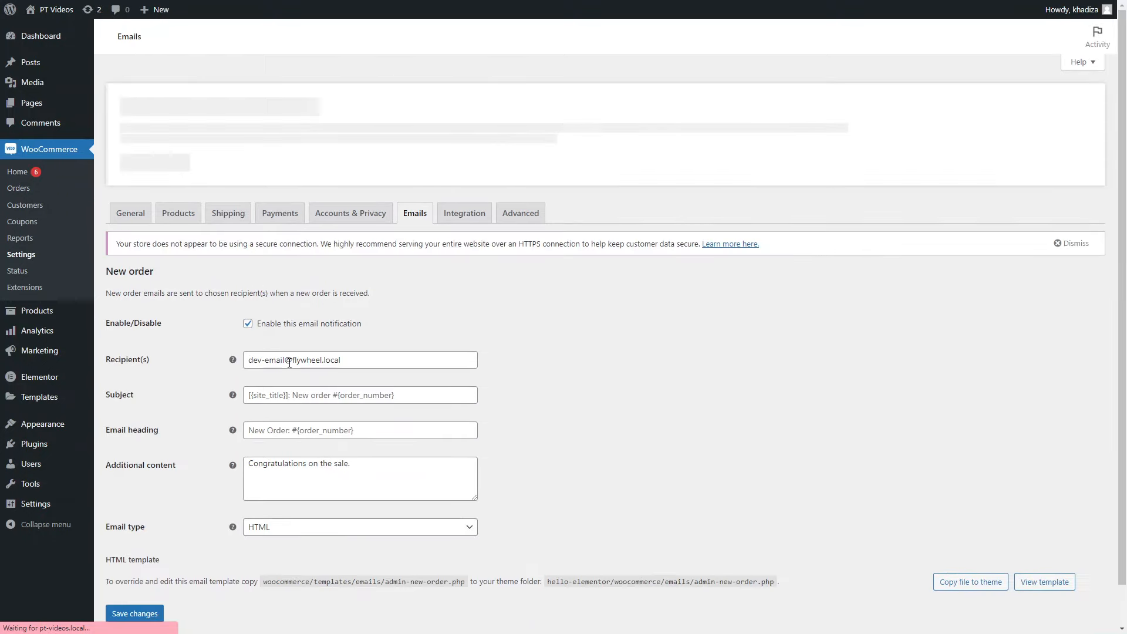
pyautogui.scroll(-1, 290, 352)
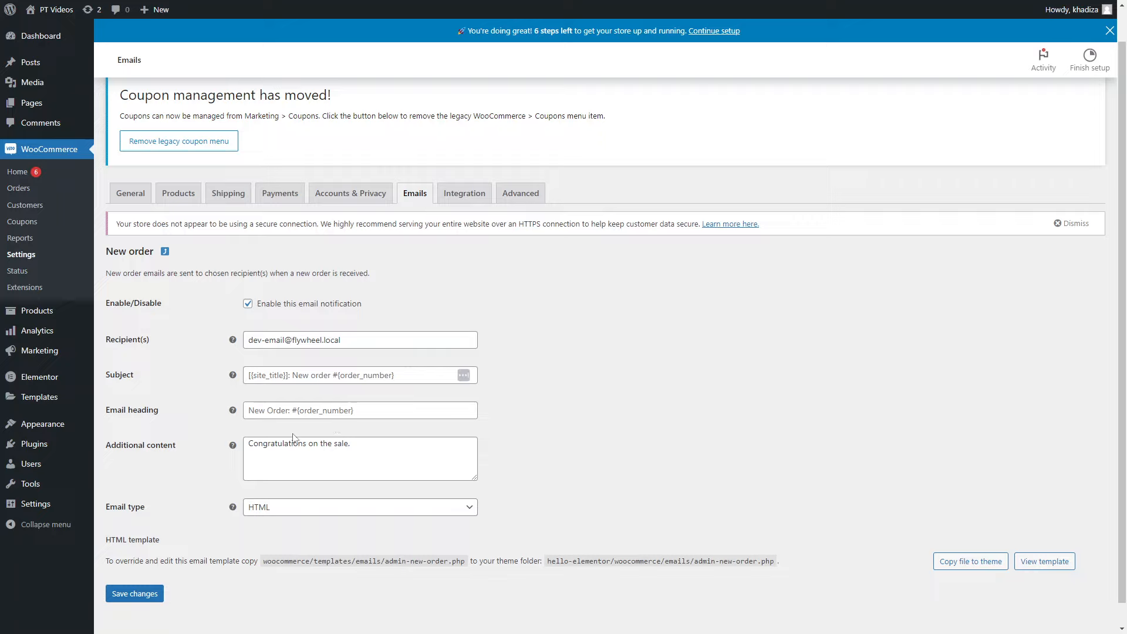
pyautogui.click(383, 448)
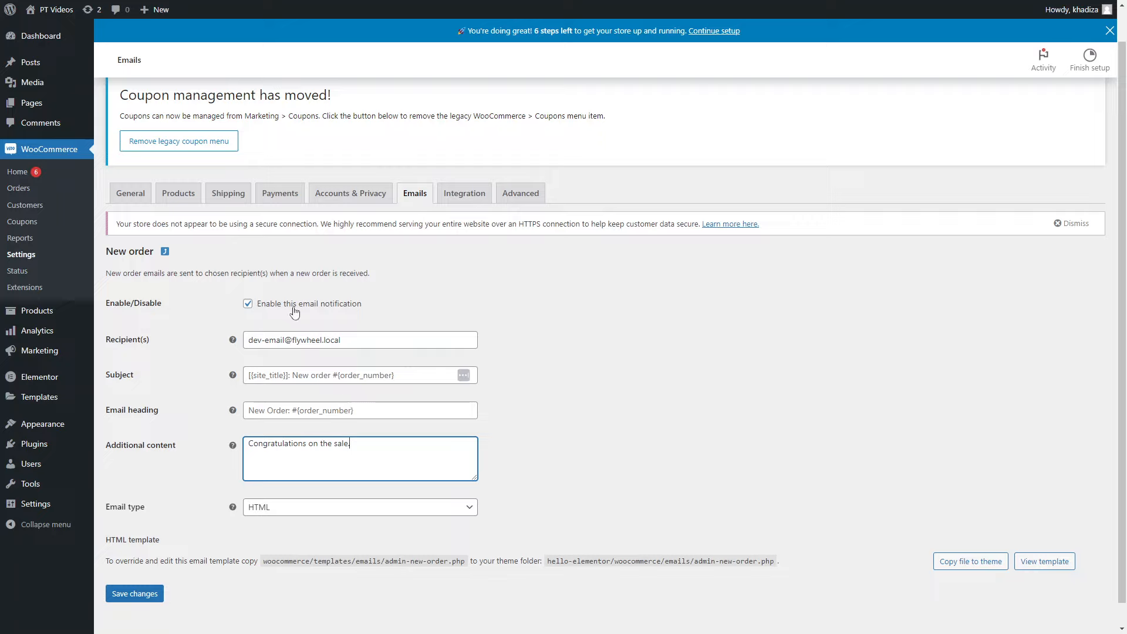
pyautogui.click(250, 306)
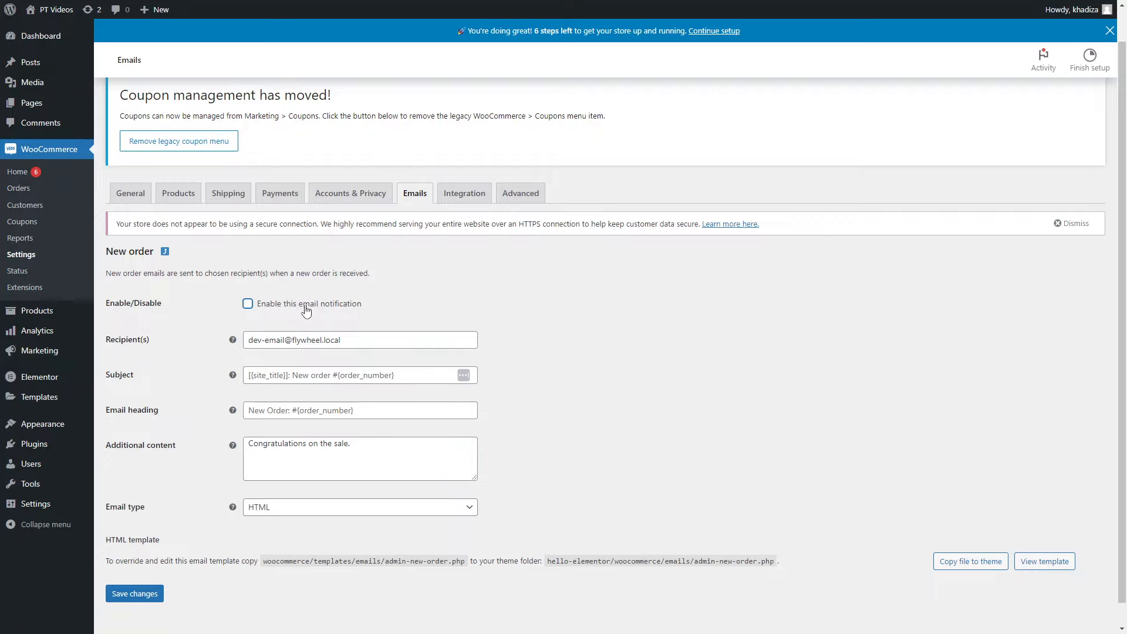
pyautogui.click(126, 594)
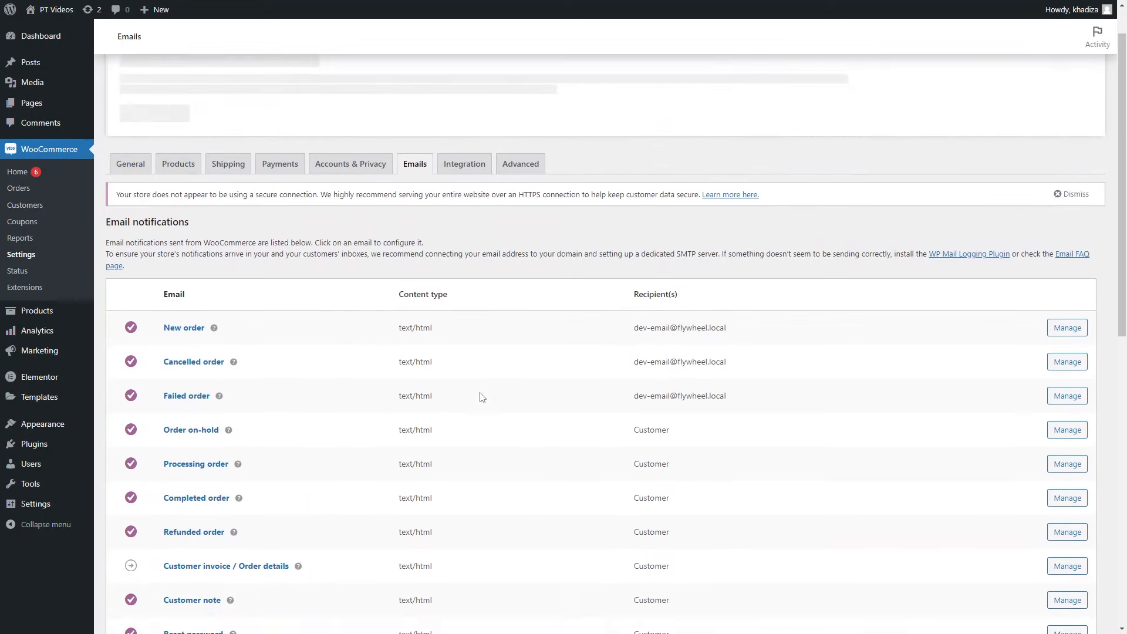
# - Review the email notification list, open the Completed order email and save its settings with the notification enabled
pyautogui.scroll(-1, 218, 376)
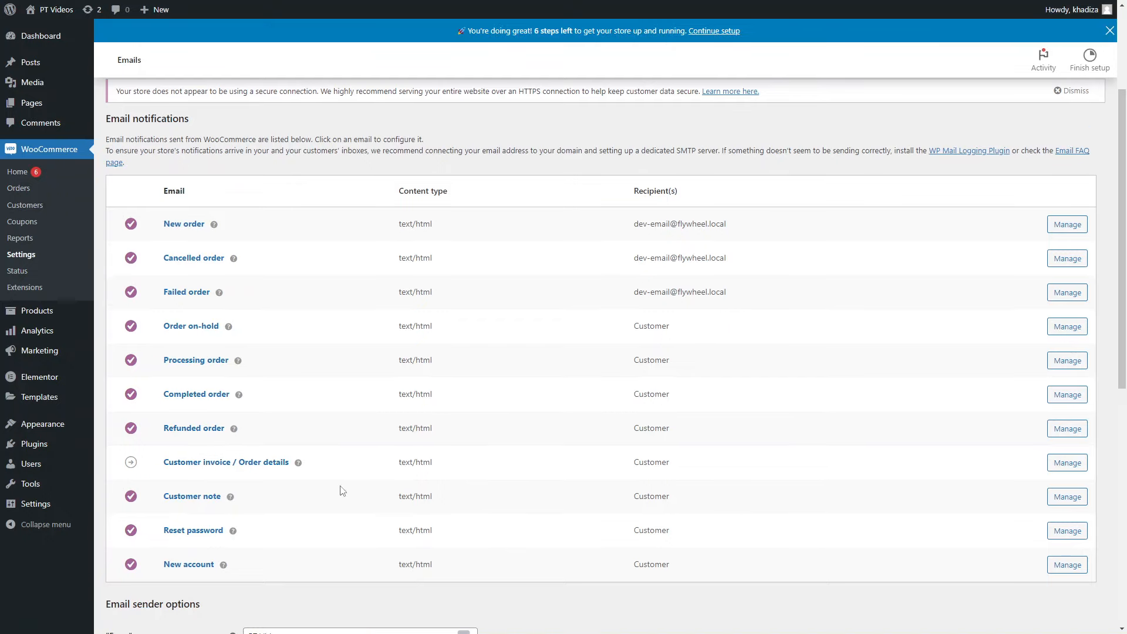
pyautogui.scroll(-1, 331, 487)
pyautogui.scroll(-1, 324, 484)
pyautogui.scroll(1, 737, 377)
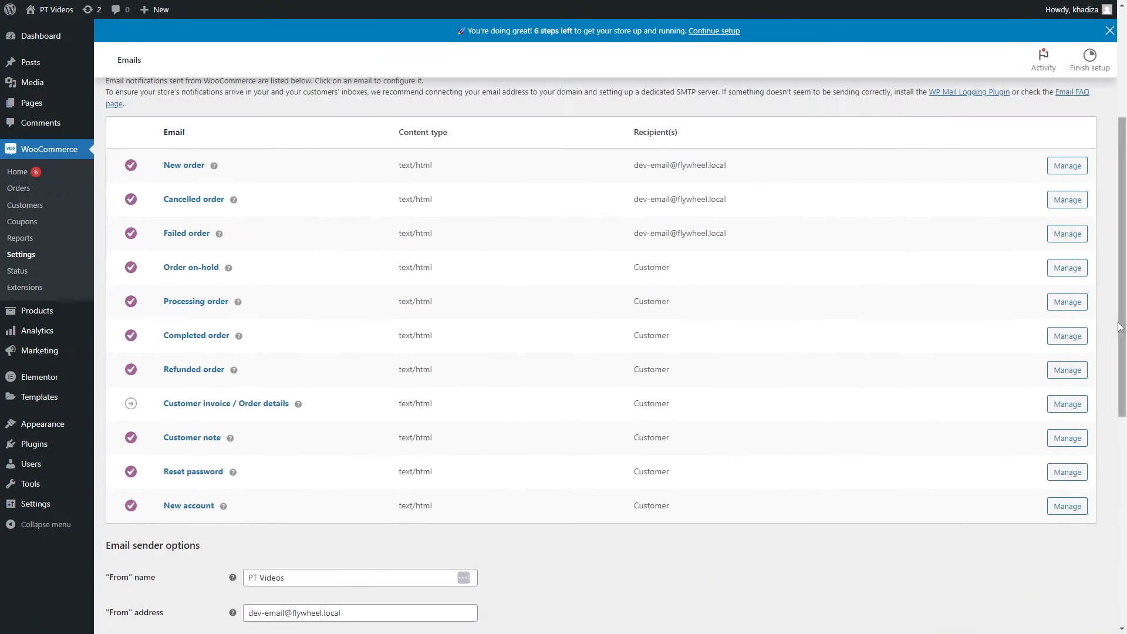
pyautogui.click(1052, 339)
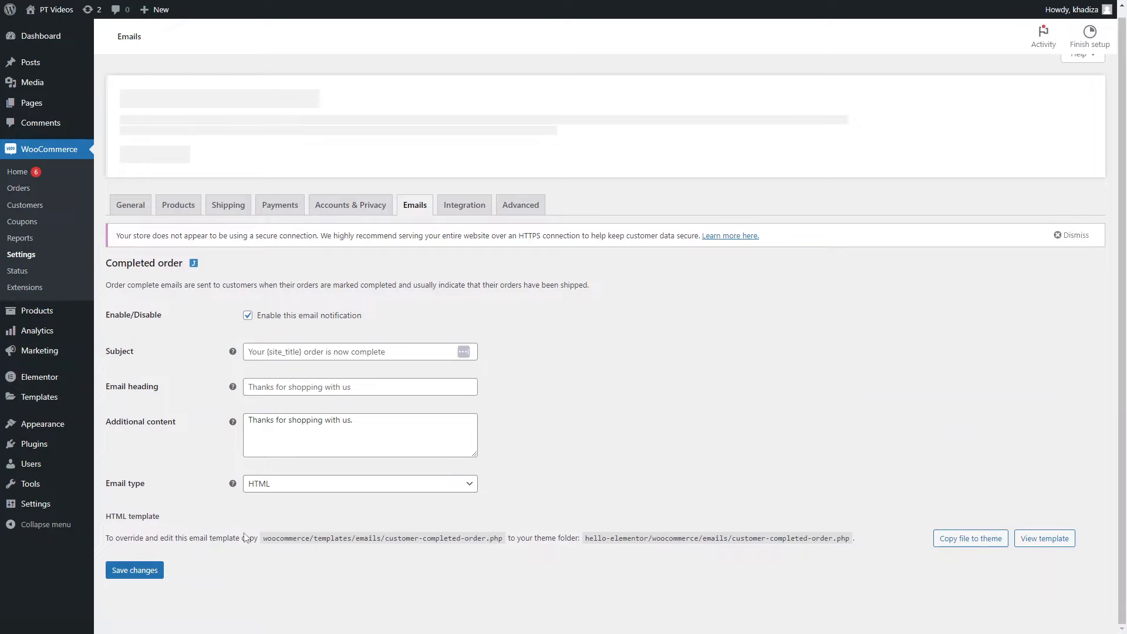
pyautogui.click(150, 580)
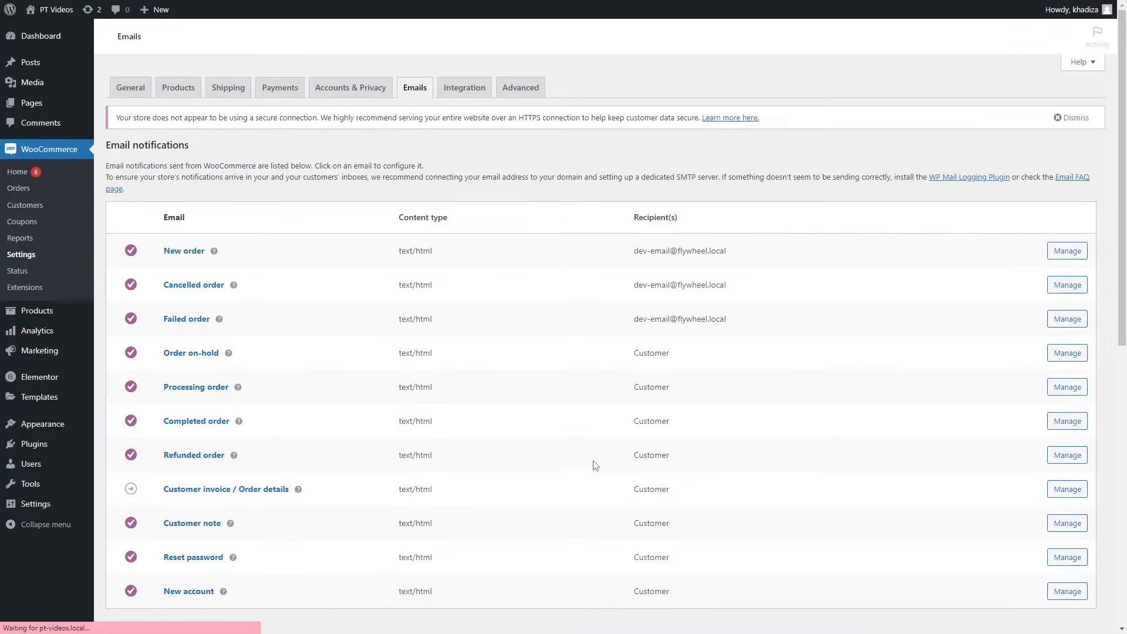
# - Look over the email sender options, header image and footer text of the email template, and save the email settings
pyautogui.scroll(-8, 593, 463)
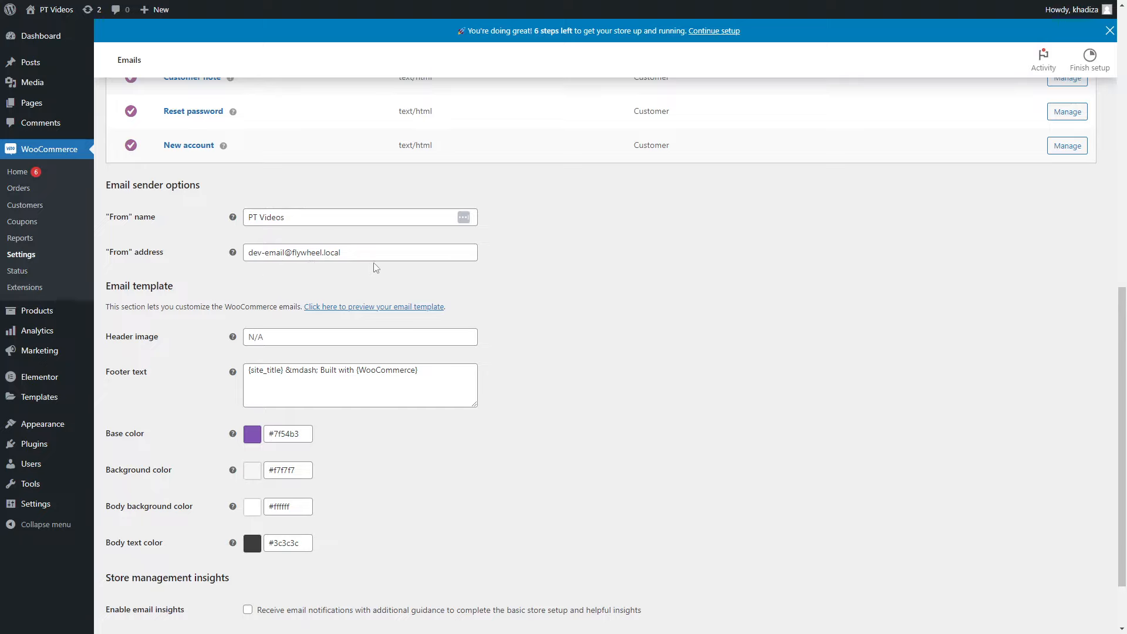
pyautogui.click(349, 253)
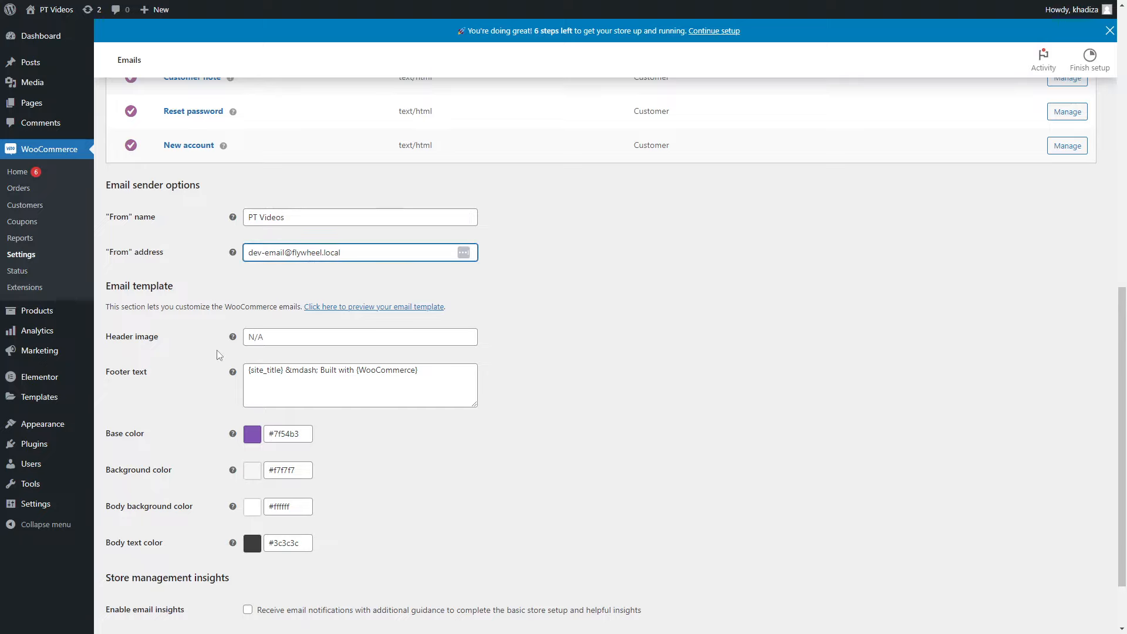
pyautogui.scroll(-1, 219, 354)
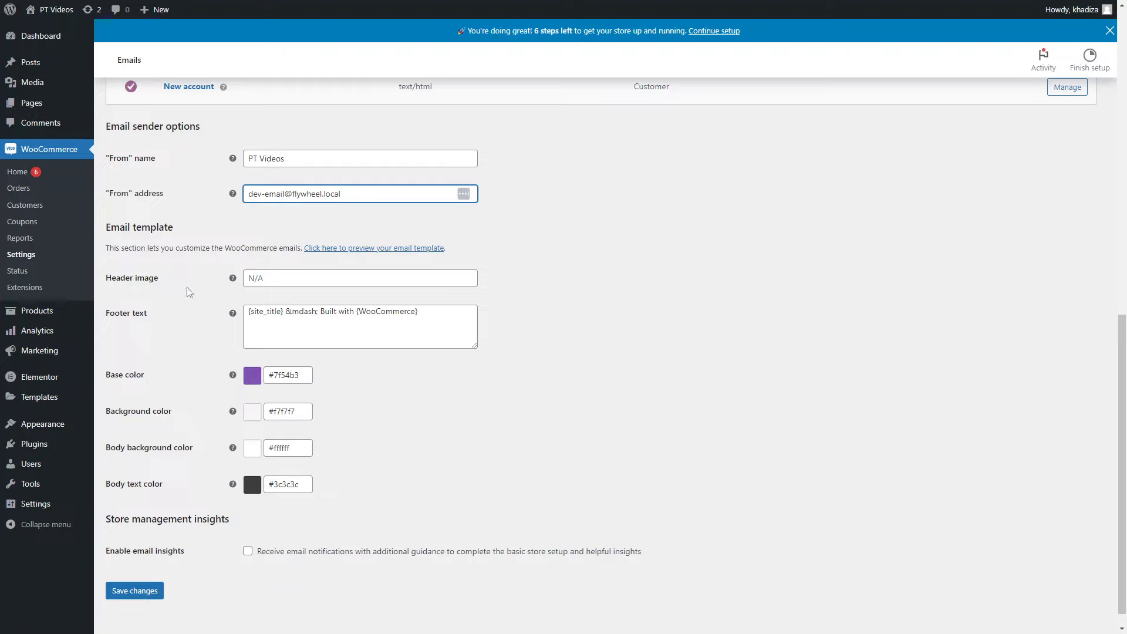
pyautogui.click(294, 281)
pyautogui.click(214, 317)
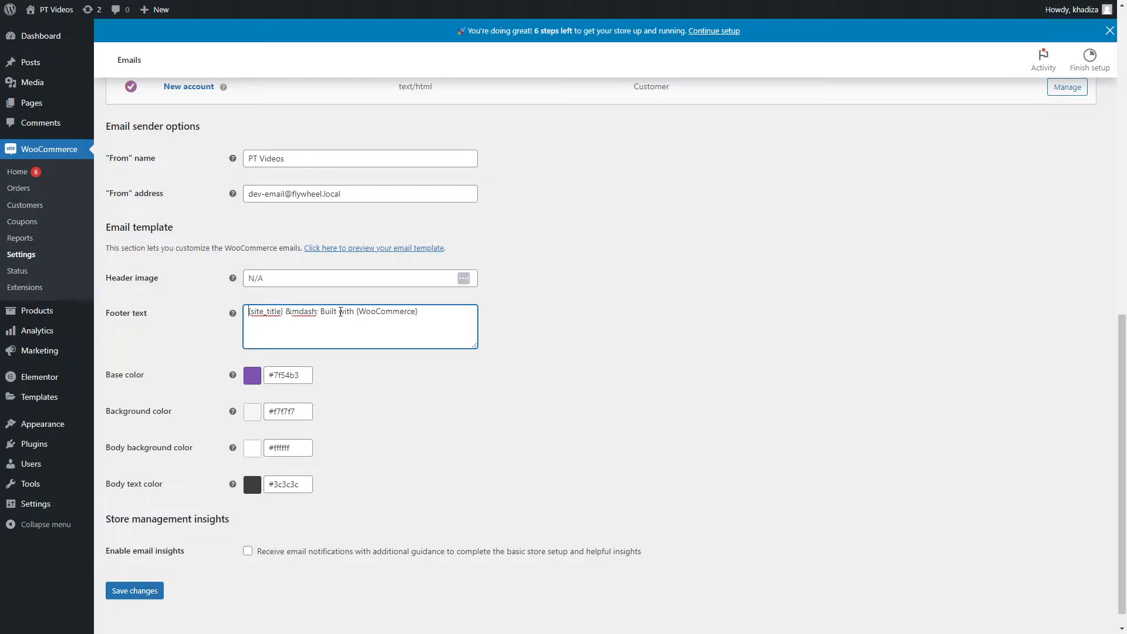
pyautogui.moveTo(319, 315); pyautogui.dragTo(445, 315)
pyautogui.click(437, 316)
pyautogui.click(137, 593)
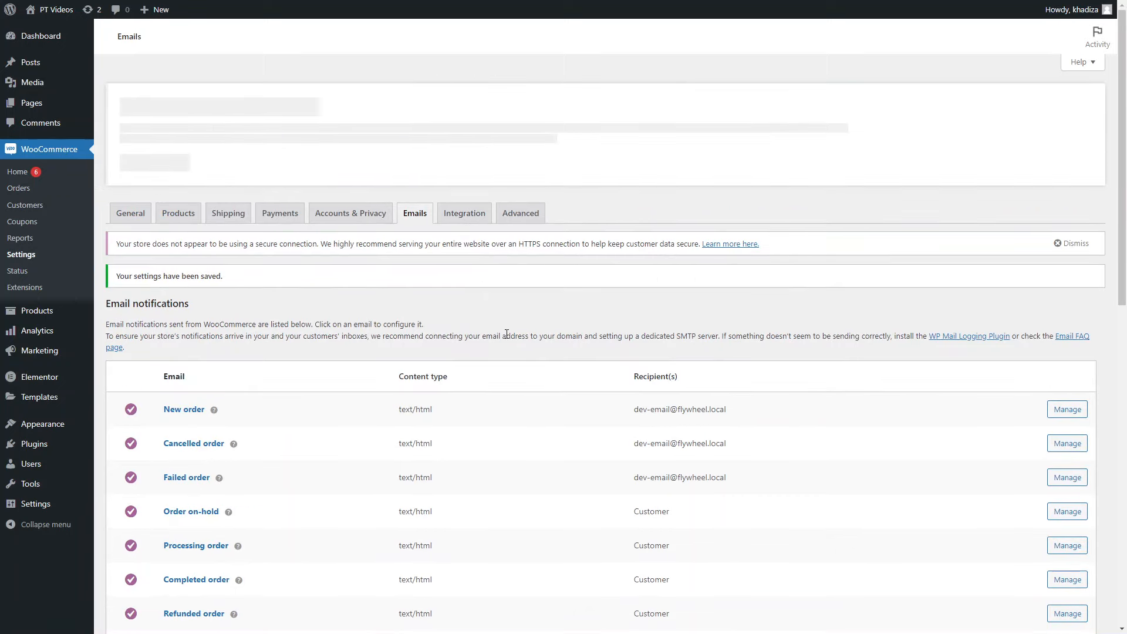
# - Look over the Integration settings and the page assignments in the Advanced settings' Page setup, including the Terms and conditions page search
pyautogui.click(450, 225)
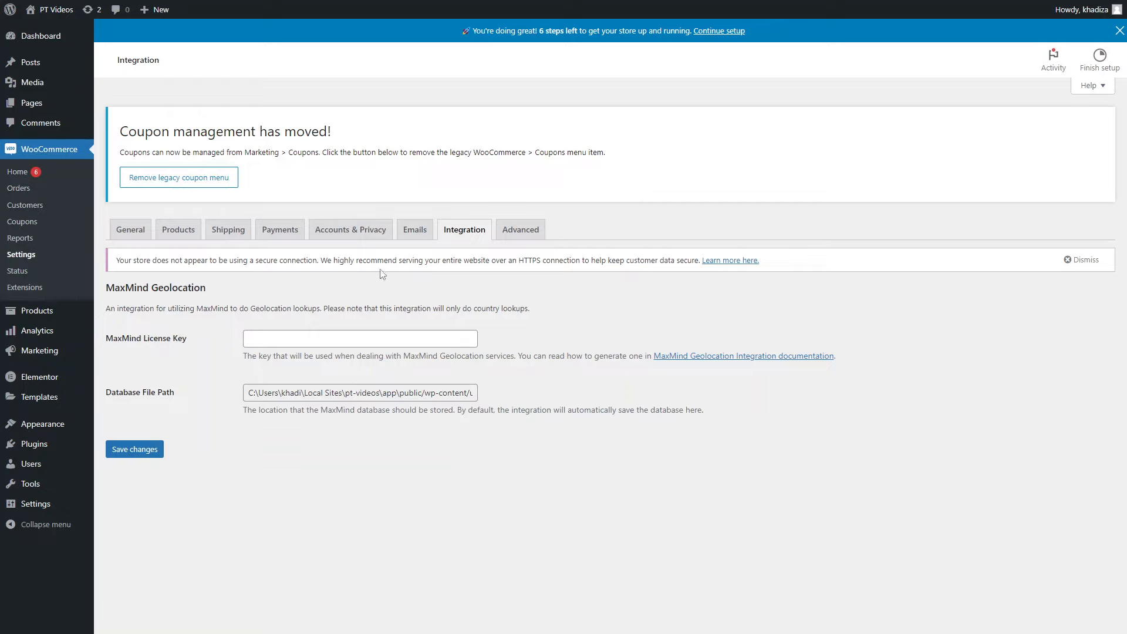
pyautogui.click(538, 231)
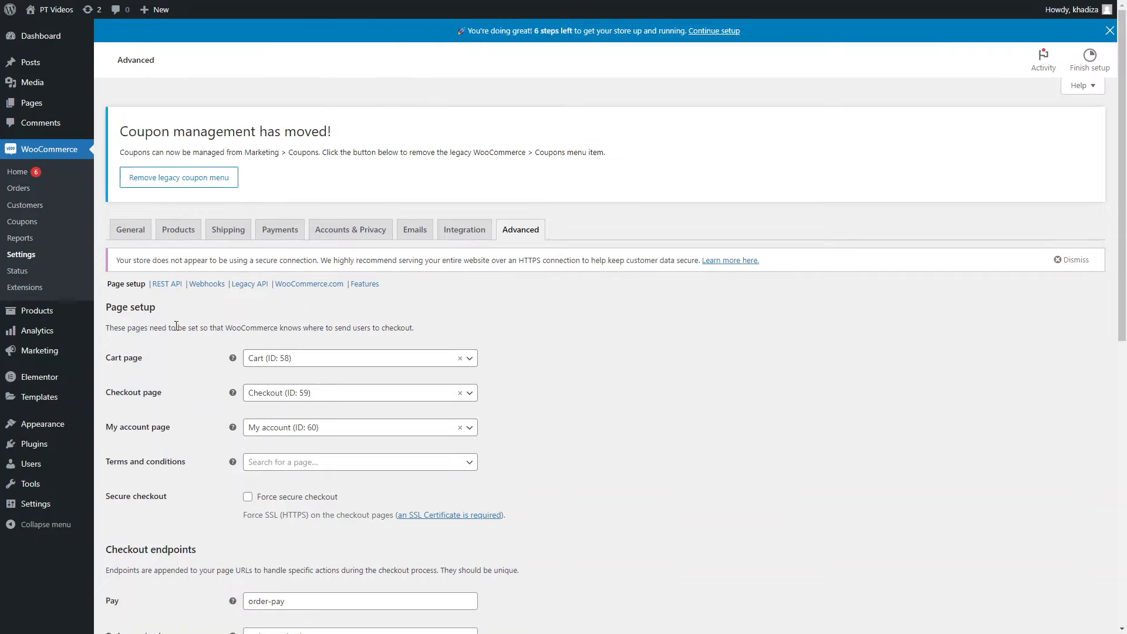
pyautogui.scroll(-2, 365, 382)
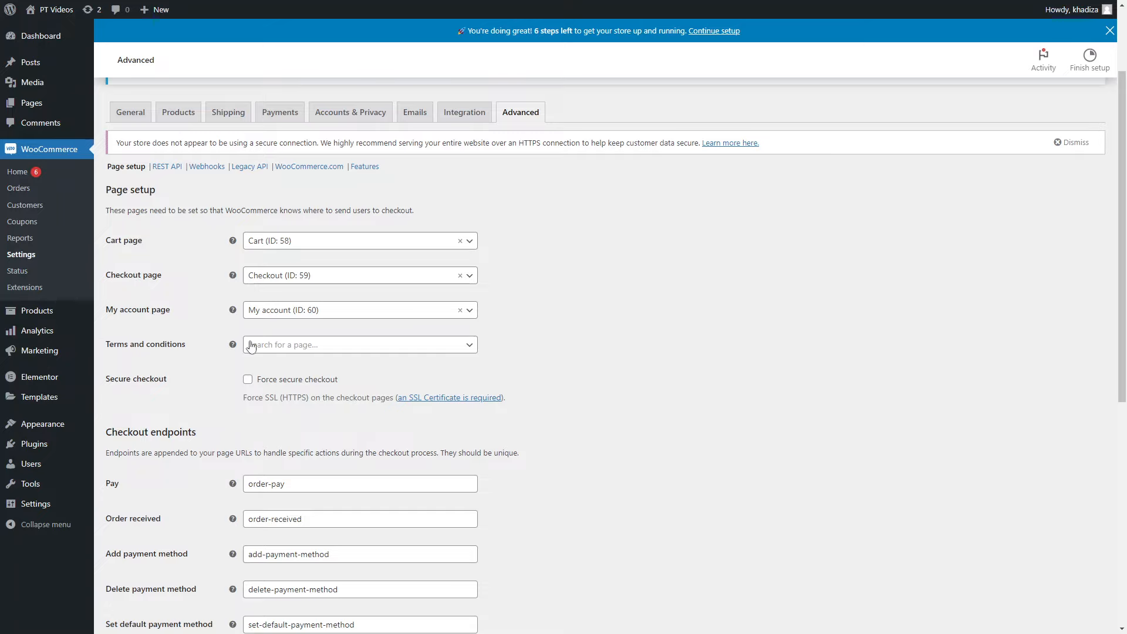
pyautogui.click(317, 310)
pyautogui.click(227, 308)
pyautogui.click(293, 347)
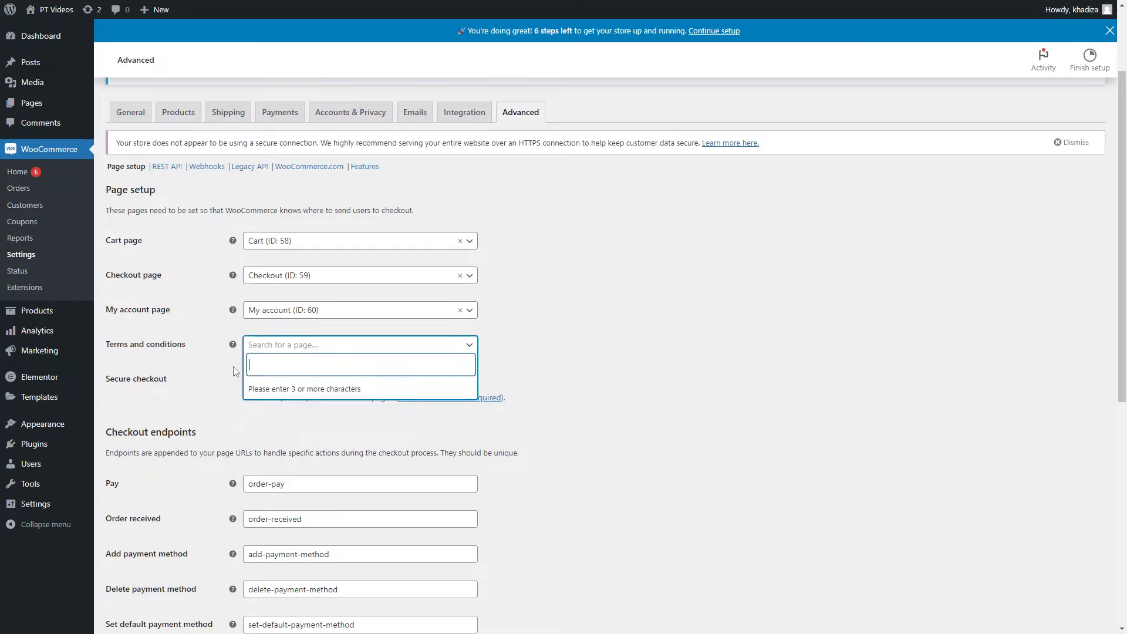
pyautogui.click(144, 360)
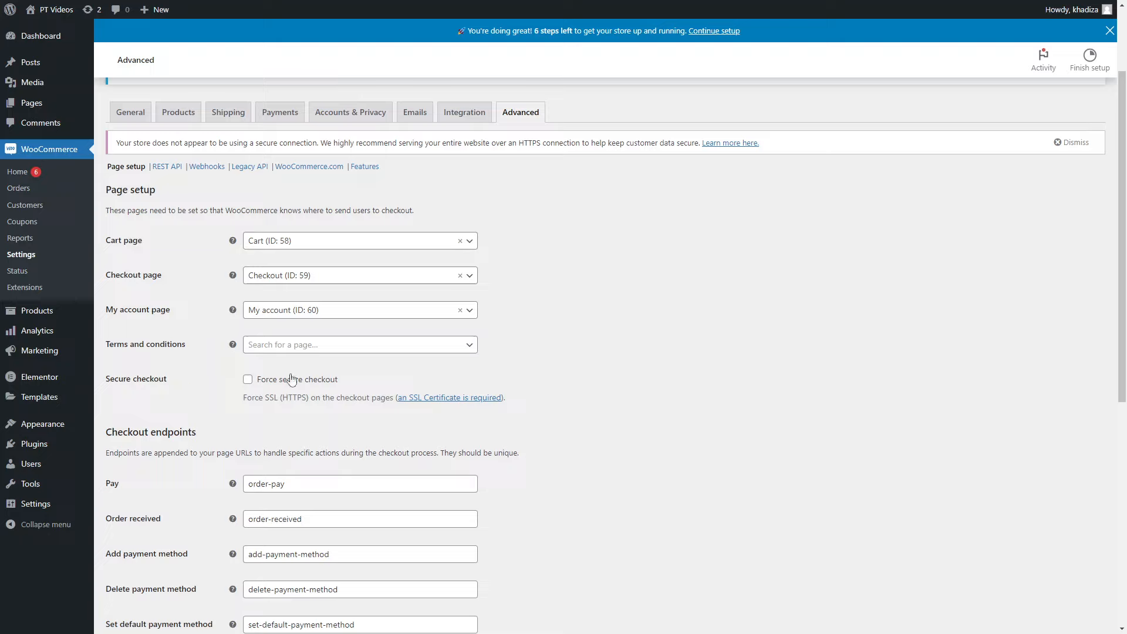
# - Try the Force secure checkout option, leave it off and look over the endpoints in Page setup
pyautogui.click(247, 380)
pyautogui.click(247, 380)
pyautogui.scroll(-1, 248, 442)
pyautogui.scroll(-8, 247, 441)
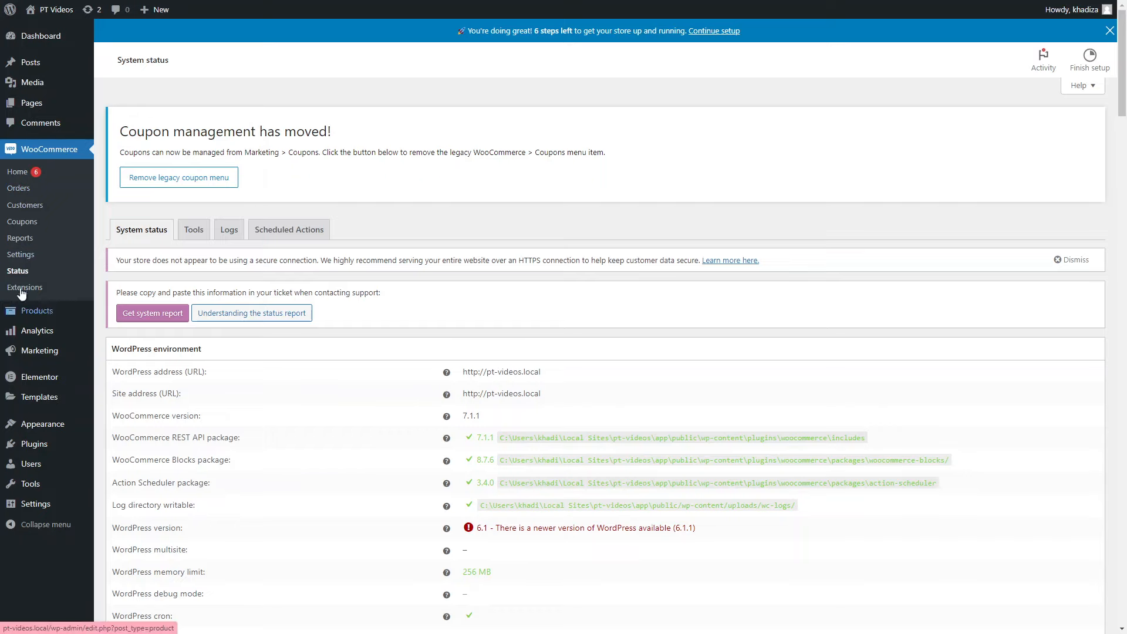
# - Generate the system report on the WooCommerce Status page and copy it for support
pyautogui.click(164, 318)
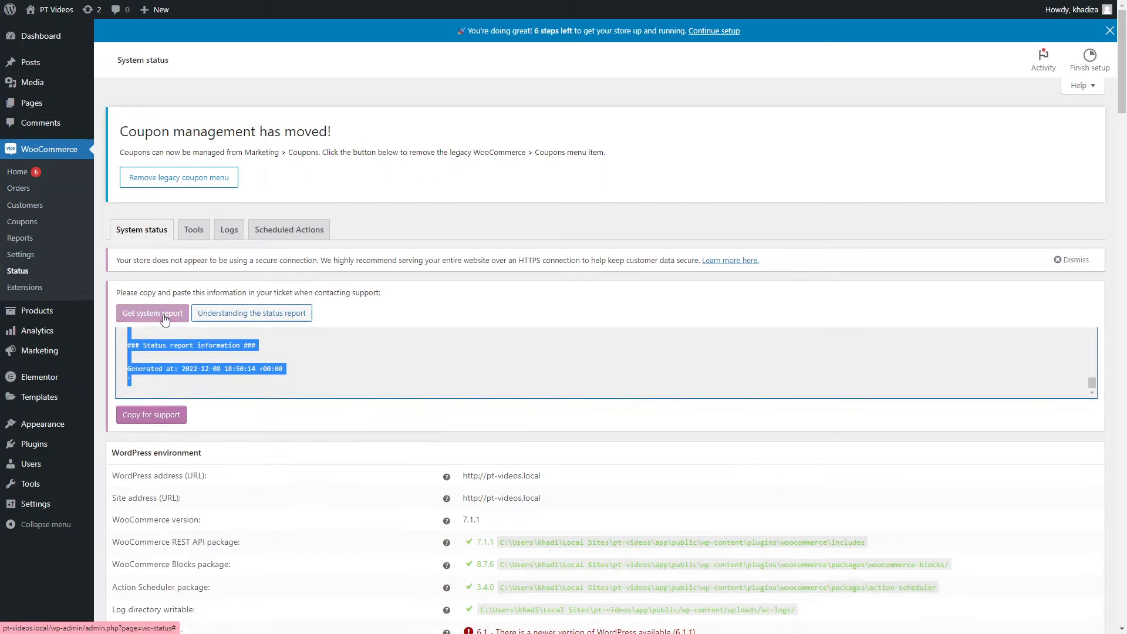
pyautogui.click(164, 524)
# - Examine the WordPress environment, server environment and database details on the System status page
pyautogui.scroll(-14, 338, 458)
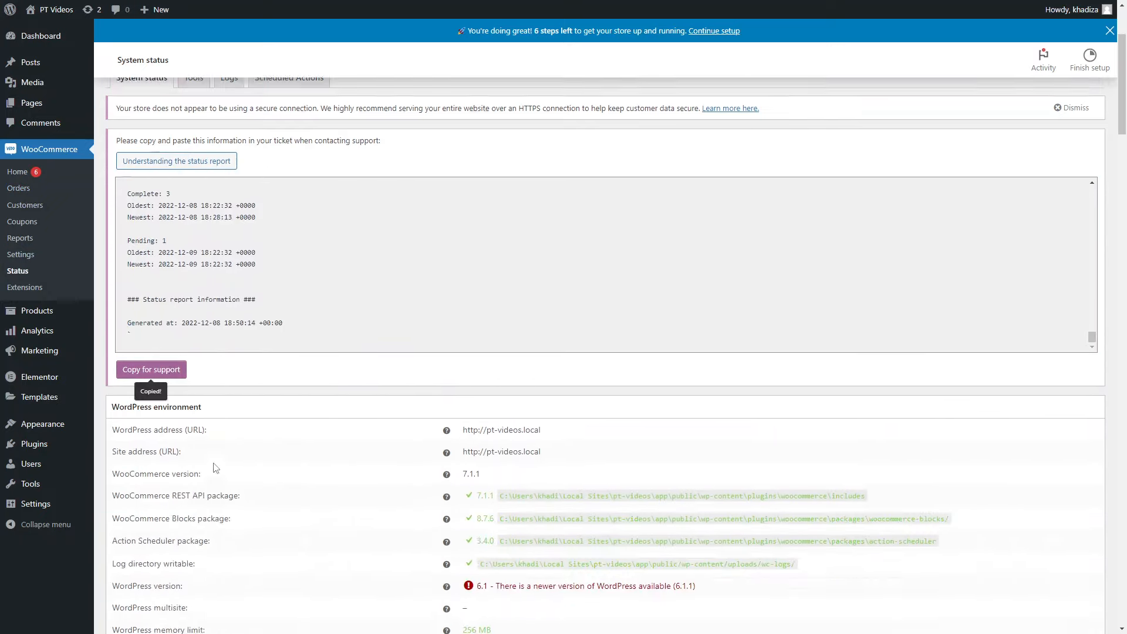
pyautogui.scroll(-15, 337, 469)
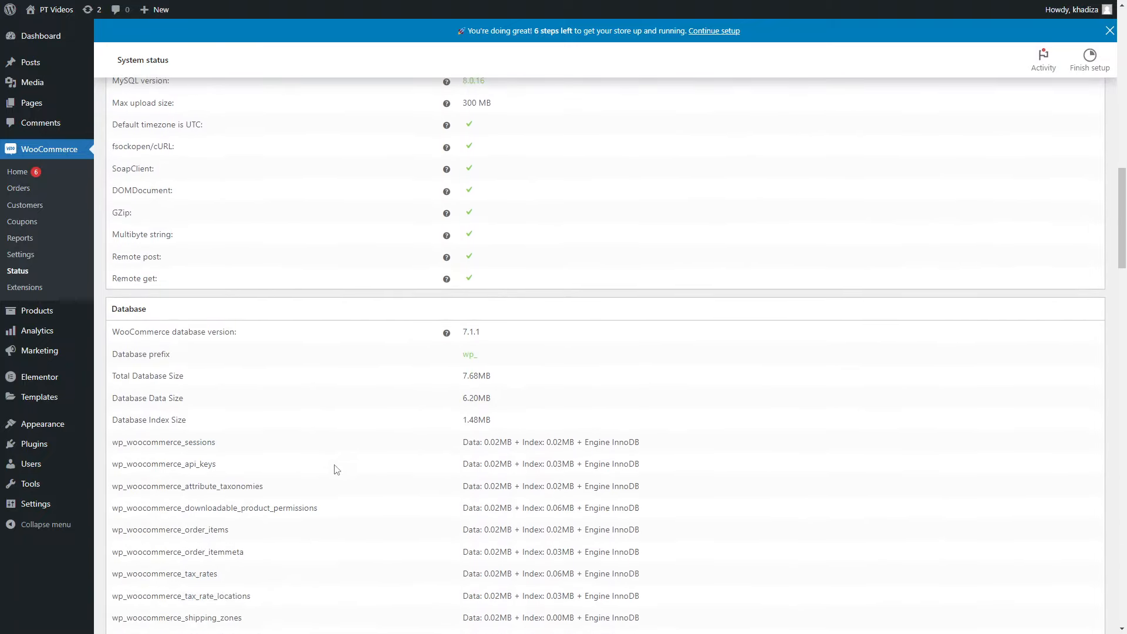
pyautogui.scroll(11, 337, 470)
pyautogui.scroll(18, 337, 469)
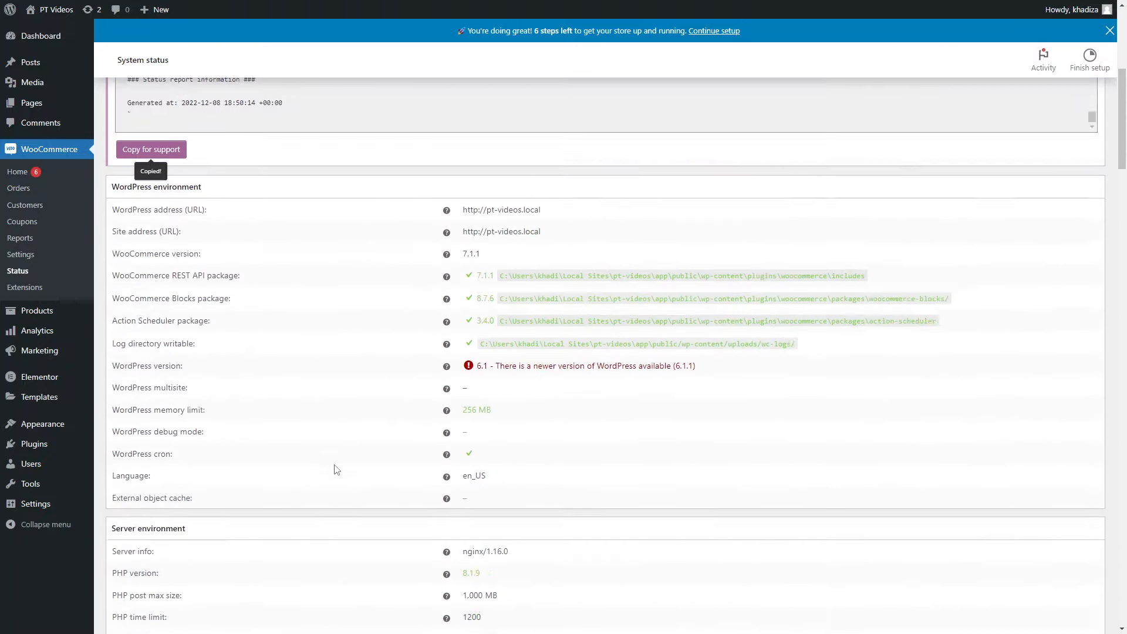
pyautogui.scroll(-3, 566, 448)
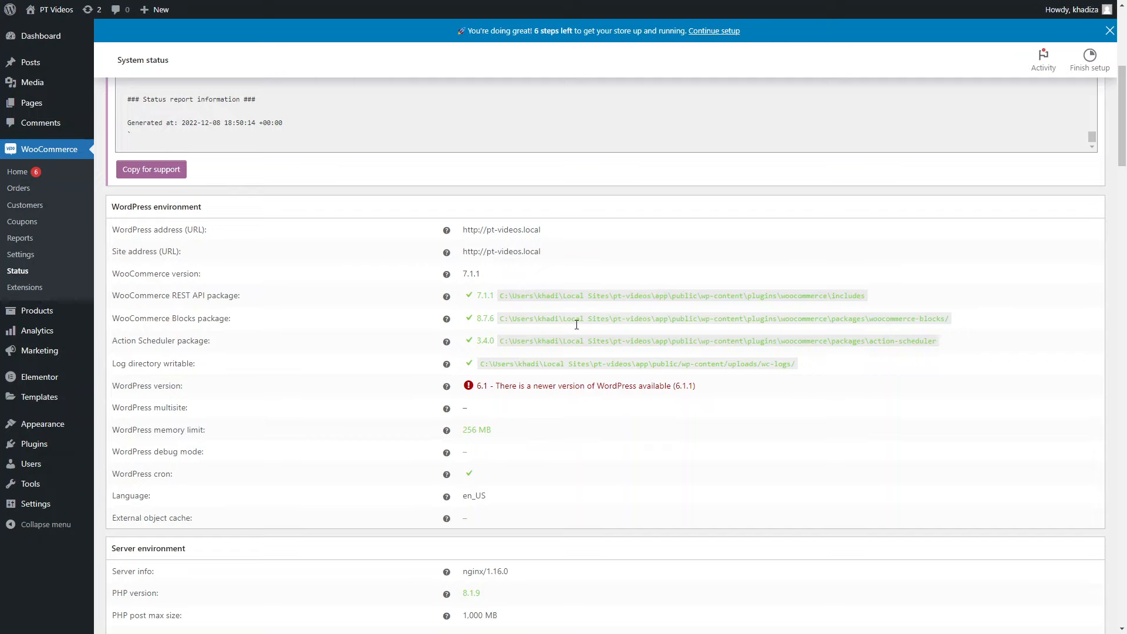
pyautogui.scroll(1, 578, 350)
pyautogui.scroll(6, 583, 342)
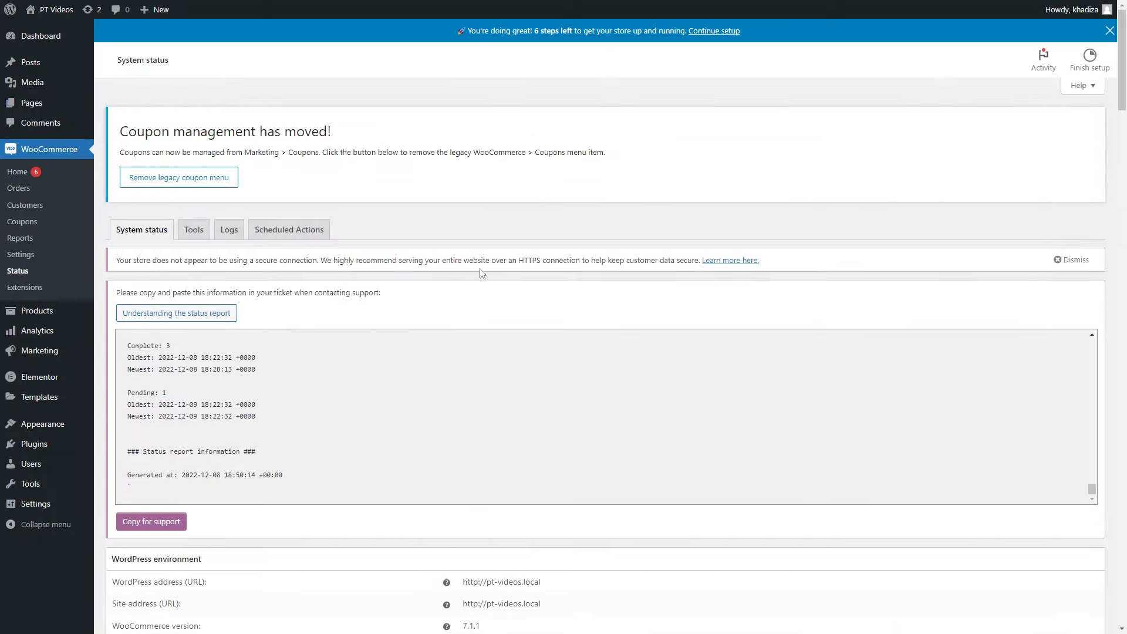
pyautogui.scroll(-6, 477, 323)
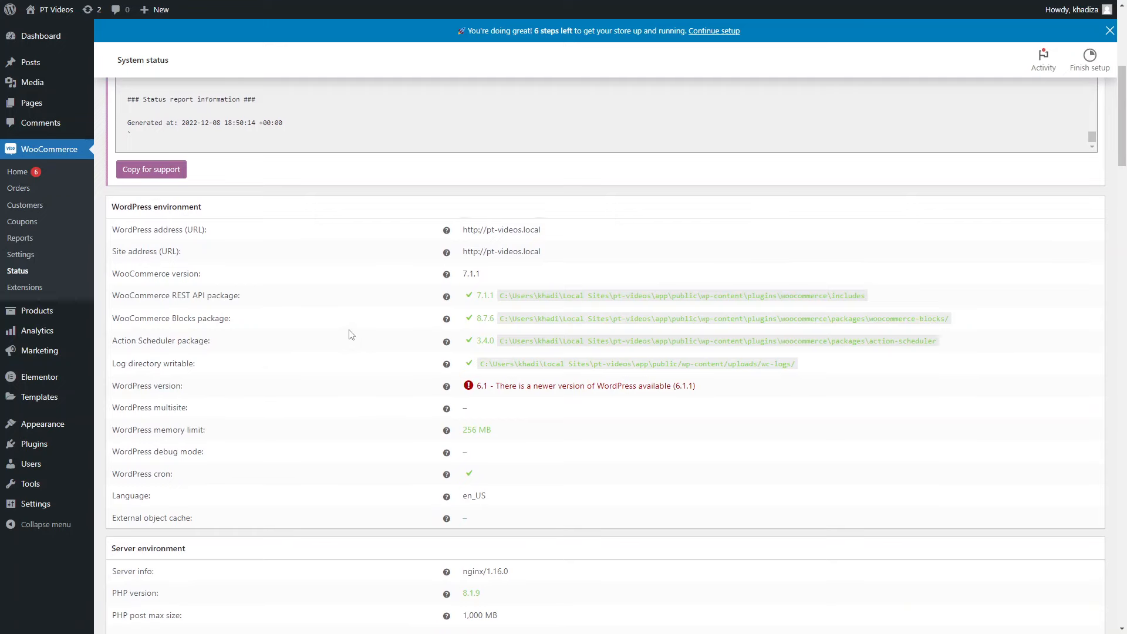